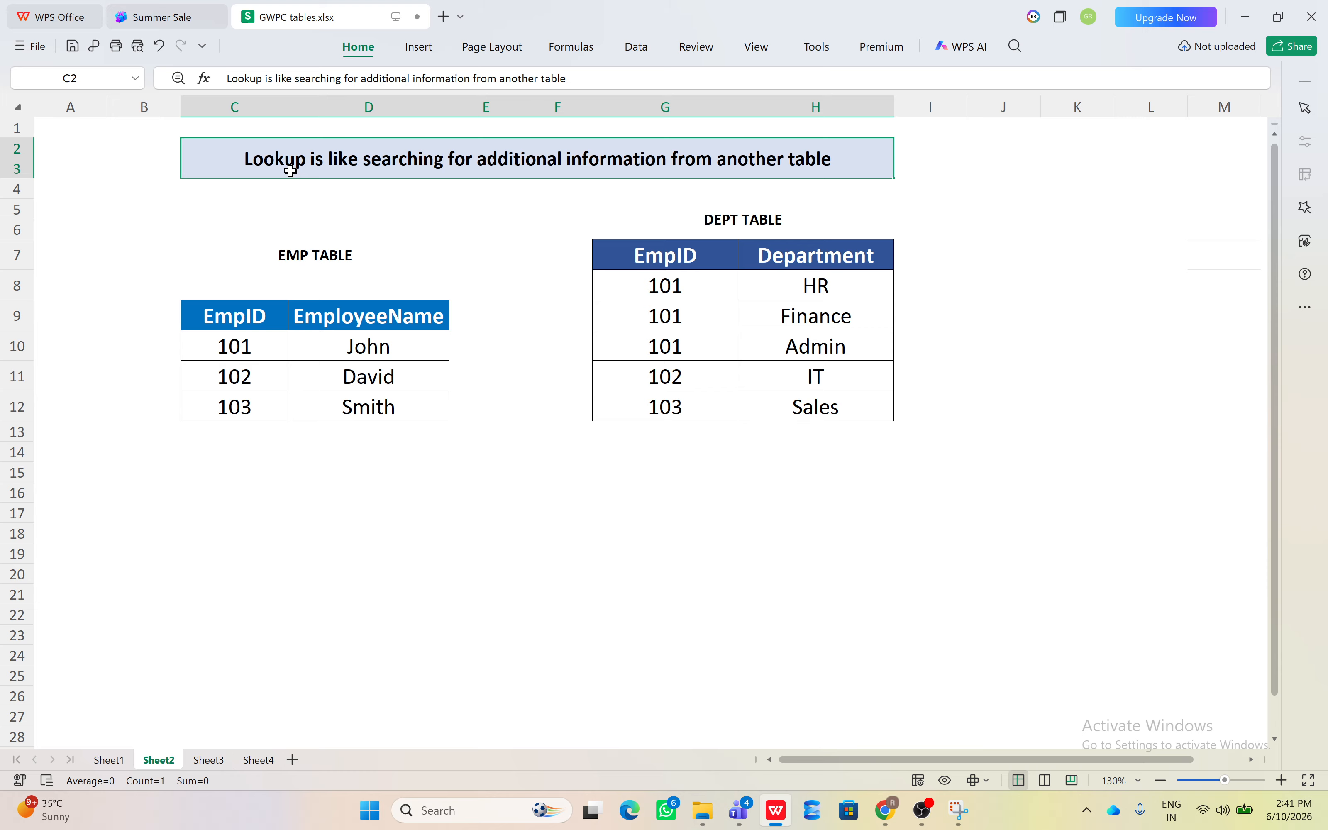
- Examine the EMP TABLE and the DEPT TABLE, comparing their columns and rows for the lookup
drag(222, 287, 419, 425)
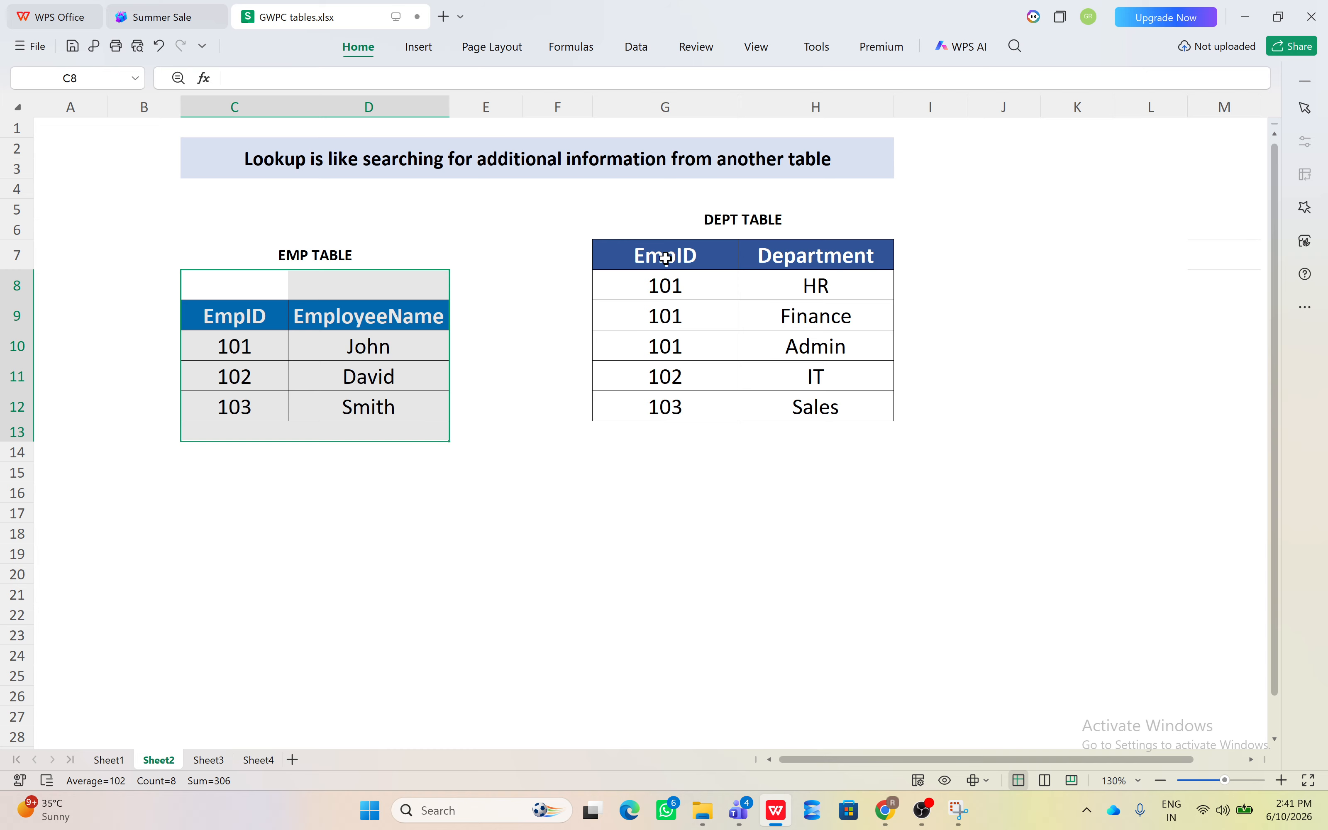
click(652, 253)
drag(676, 325, 859, 418)
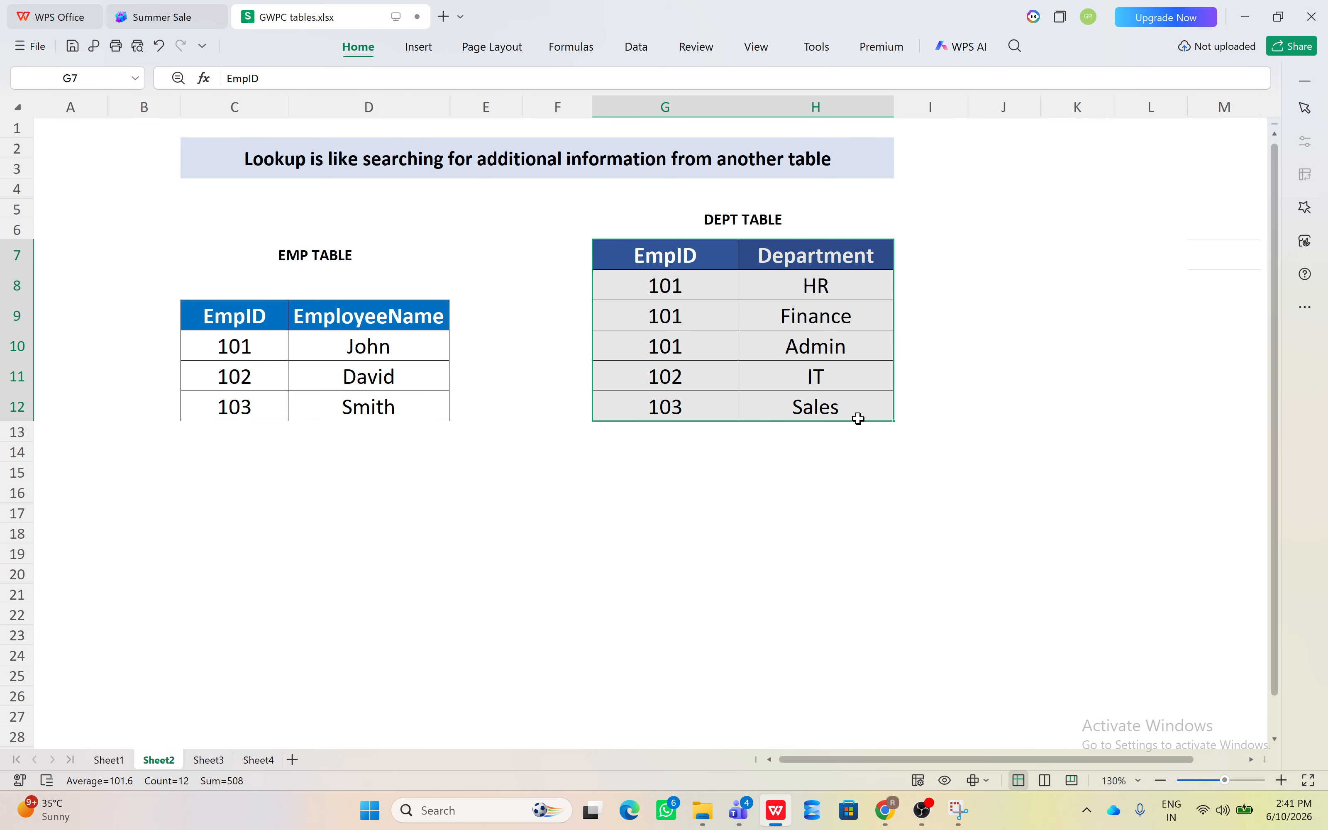
click(690, 492)
click(484, 471)
drag(574, 478, 677, 485)
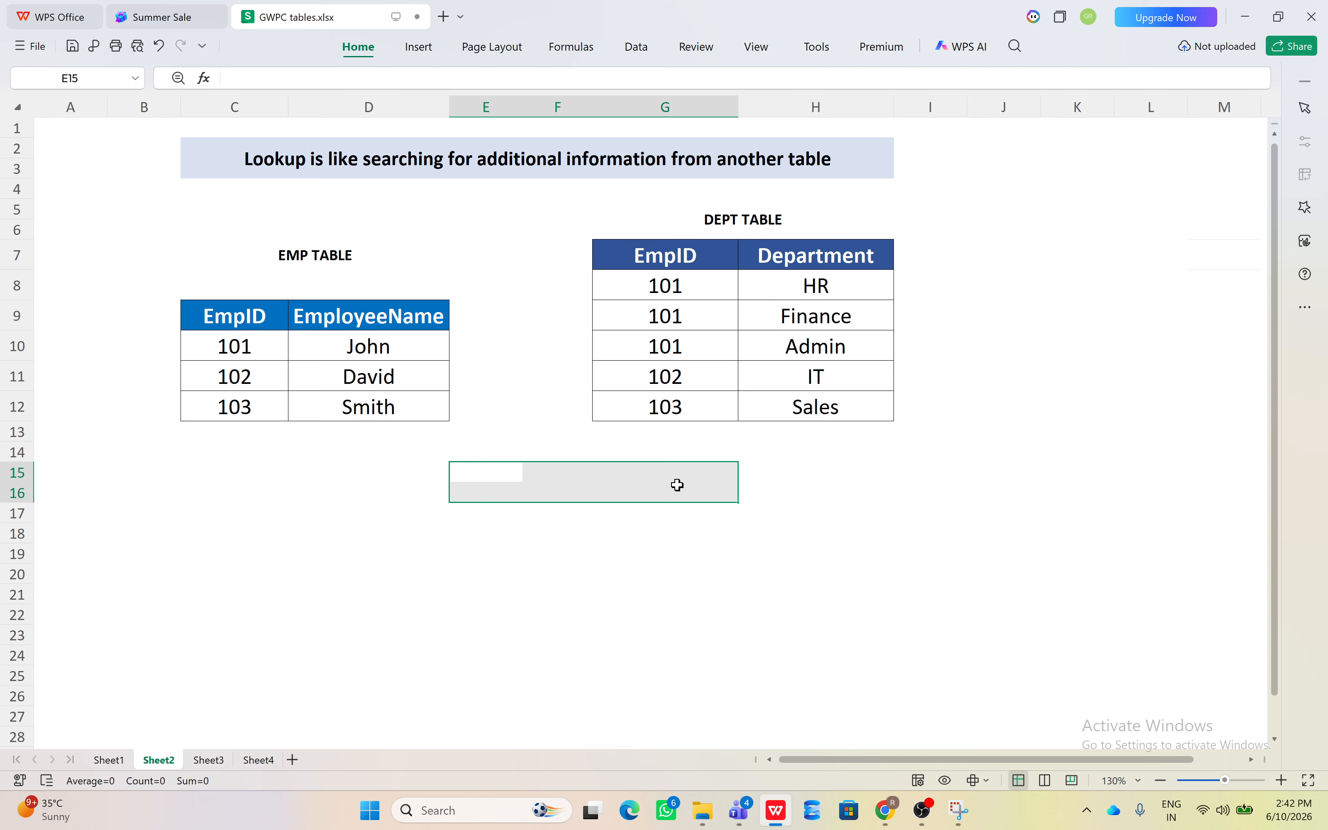
drag(216, 308, 426, 547)
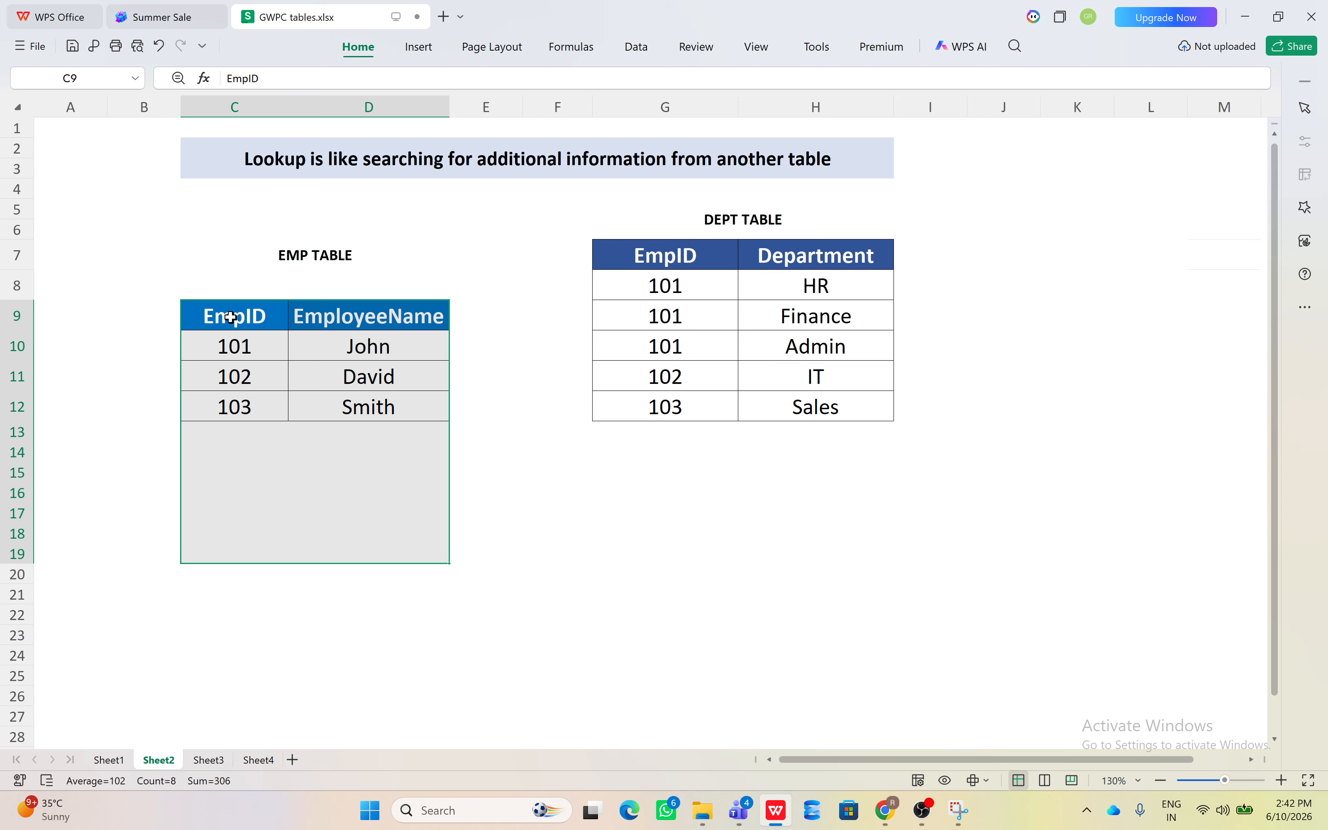
drag(227, 313, 412, 412)
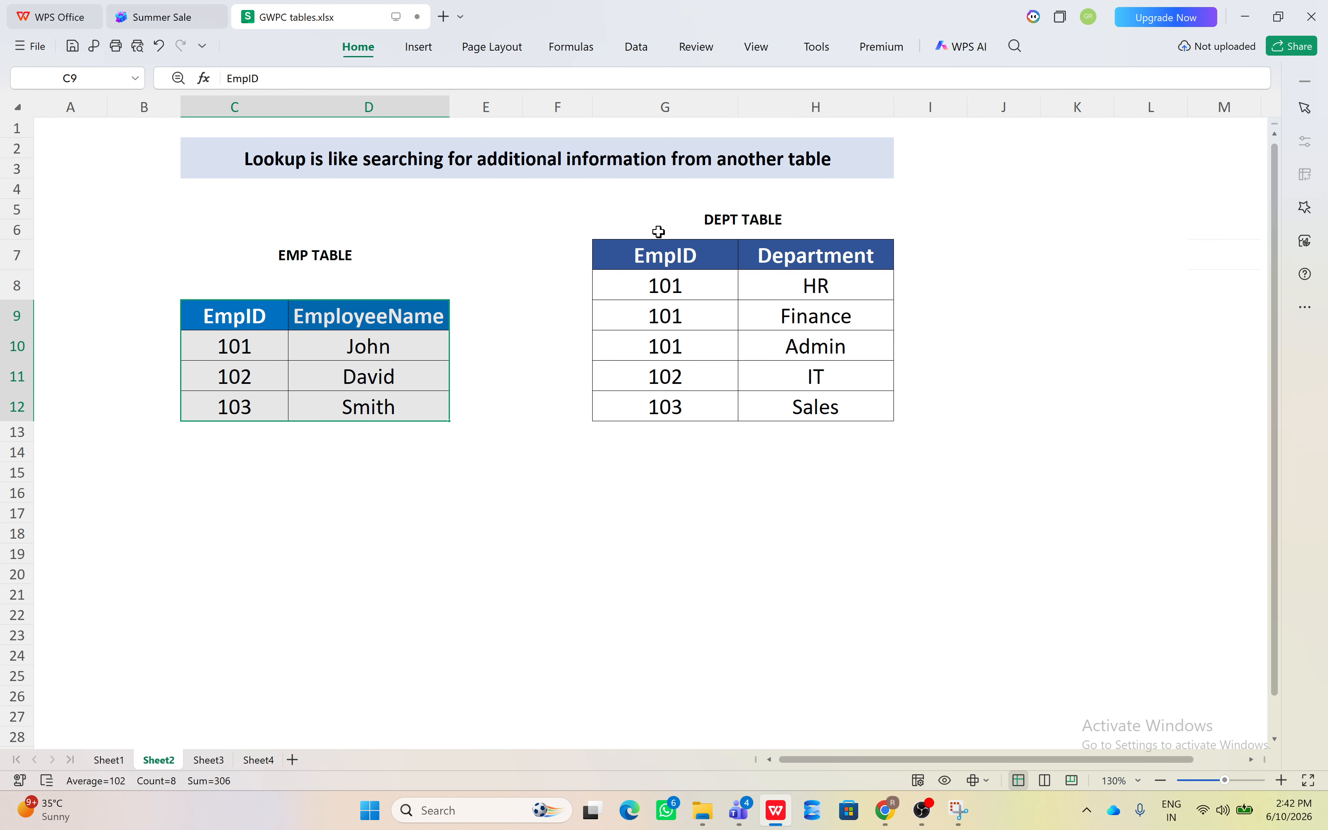
drag(656, 252, 865, 423)
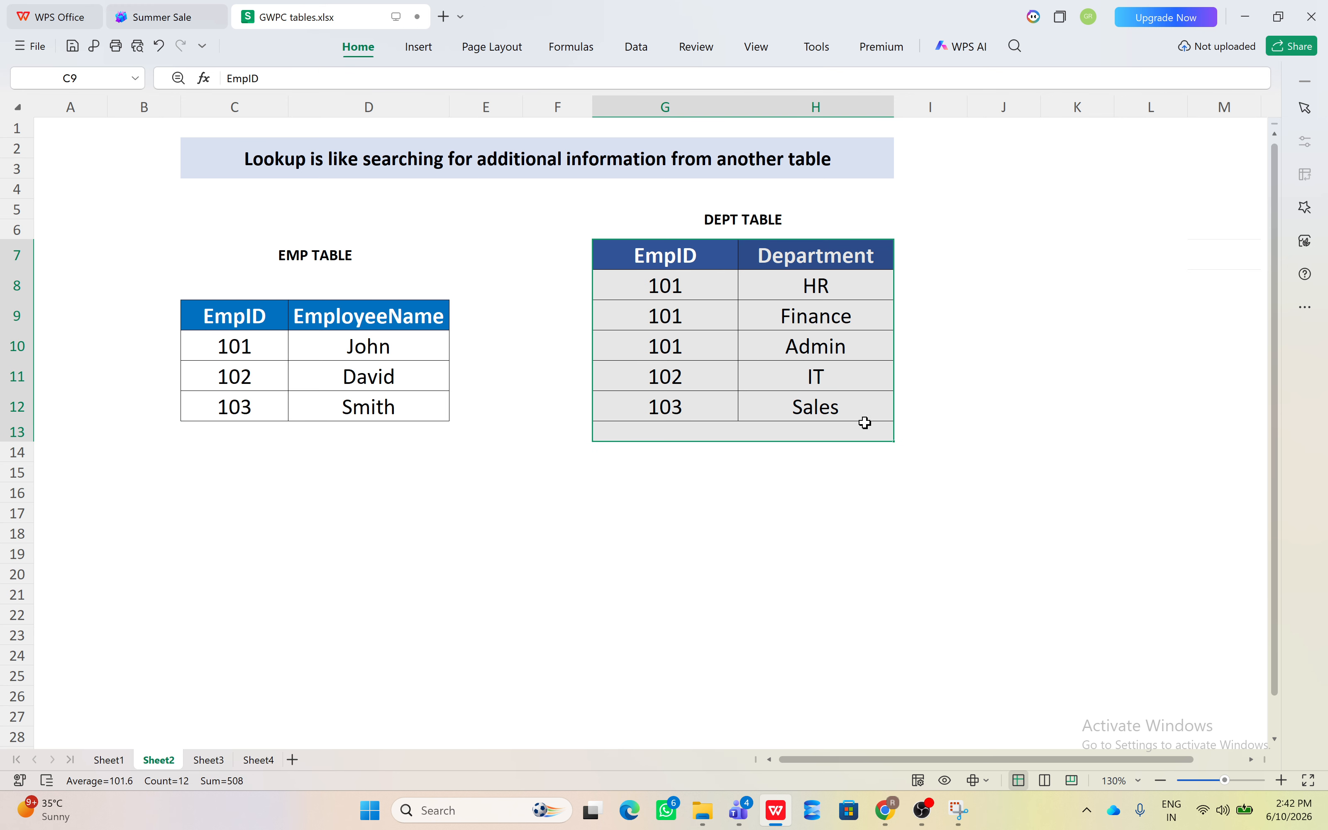
- Compare the EMP table with the DEPT table's EmpID column, focusing on the repeated IDs in G8:G10
click(239, 315)
drag(336, 390, 395, 524)
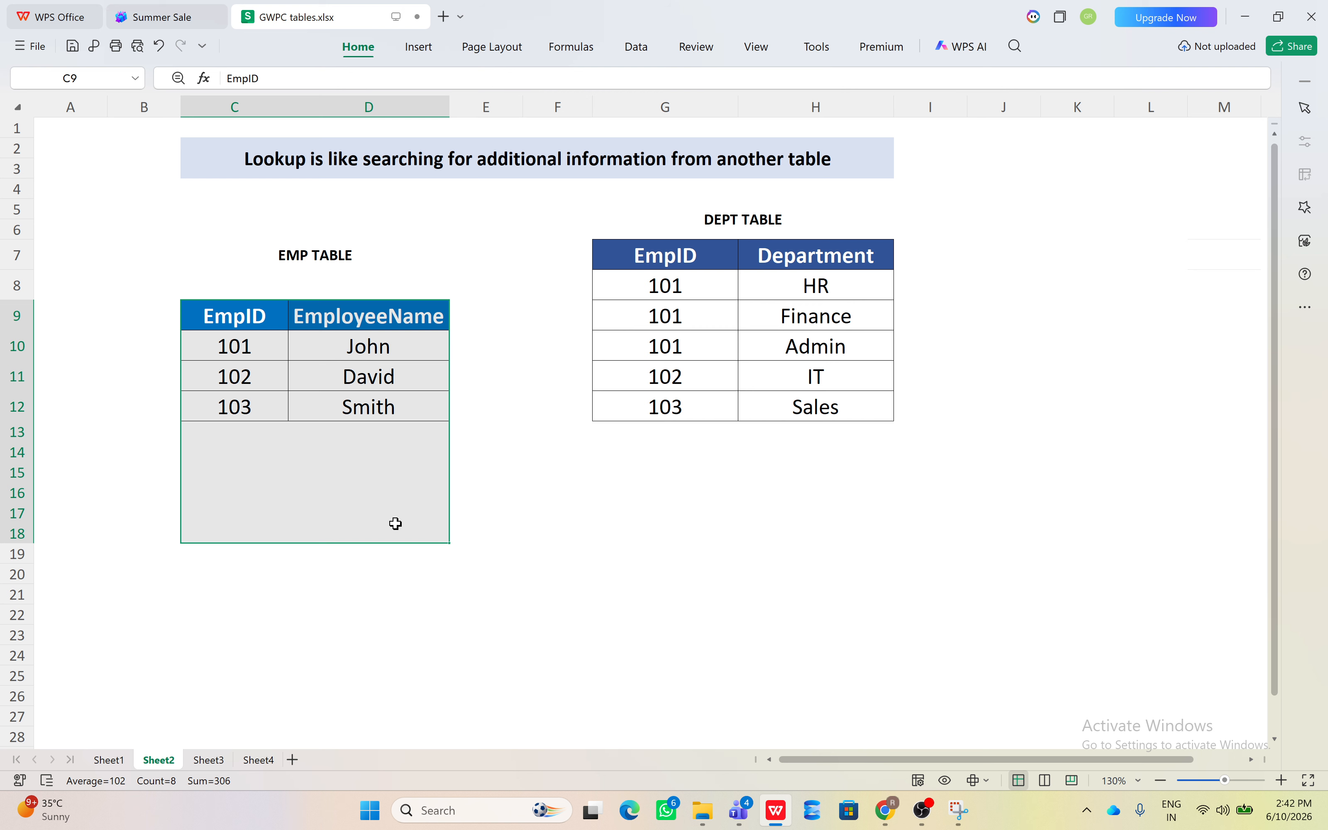
drag(650, 254, 662, 345)
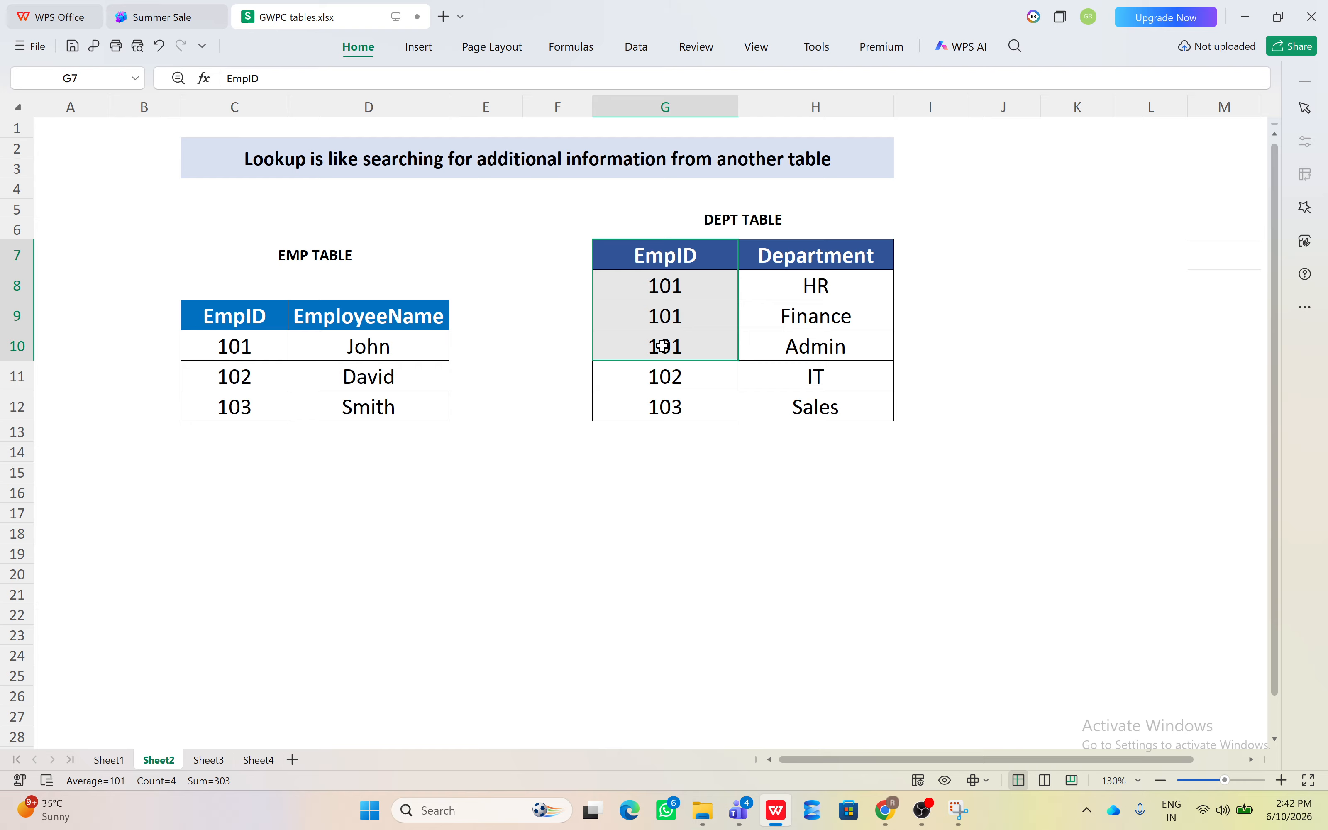
click(663, 278)
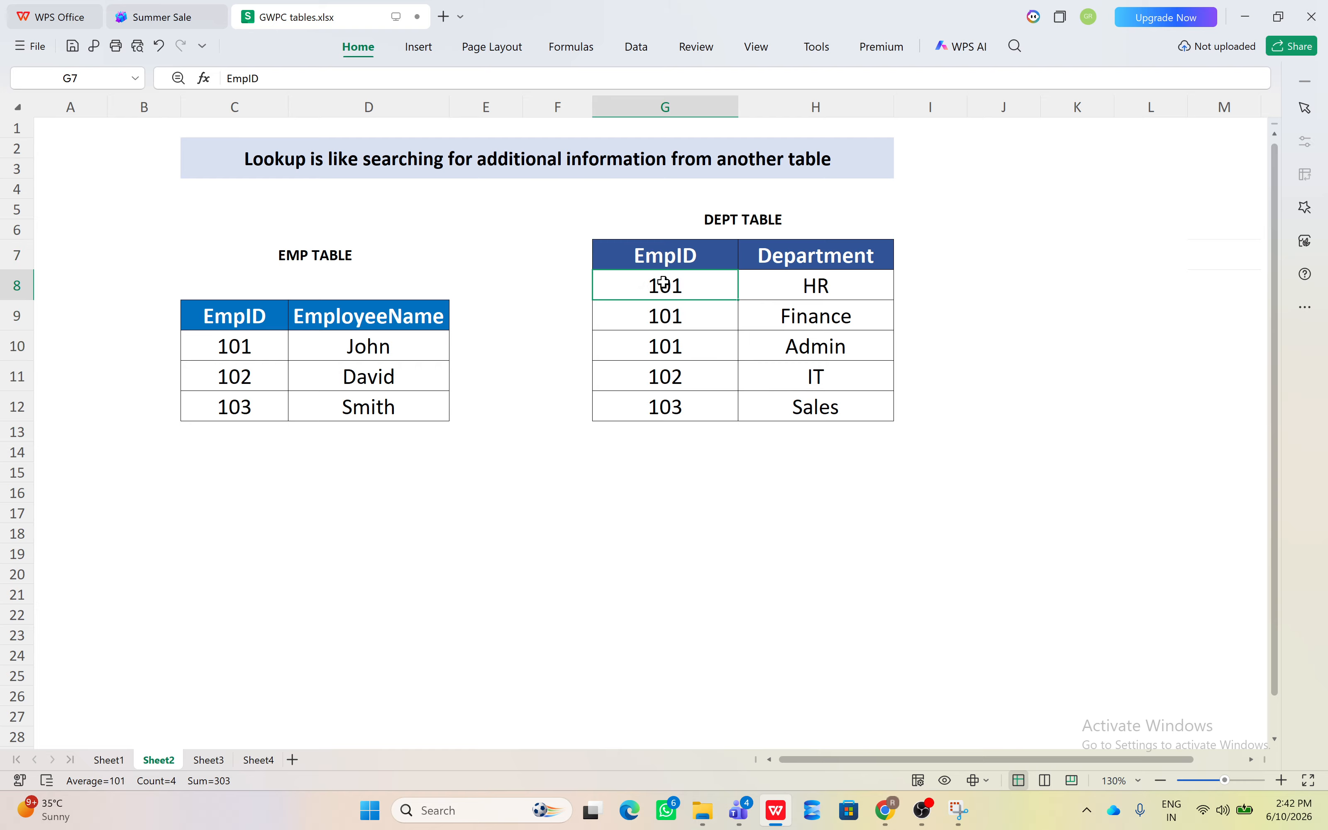
drag(664, 337, 664, 346)
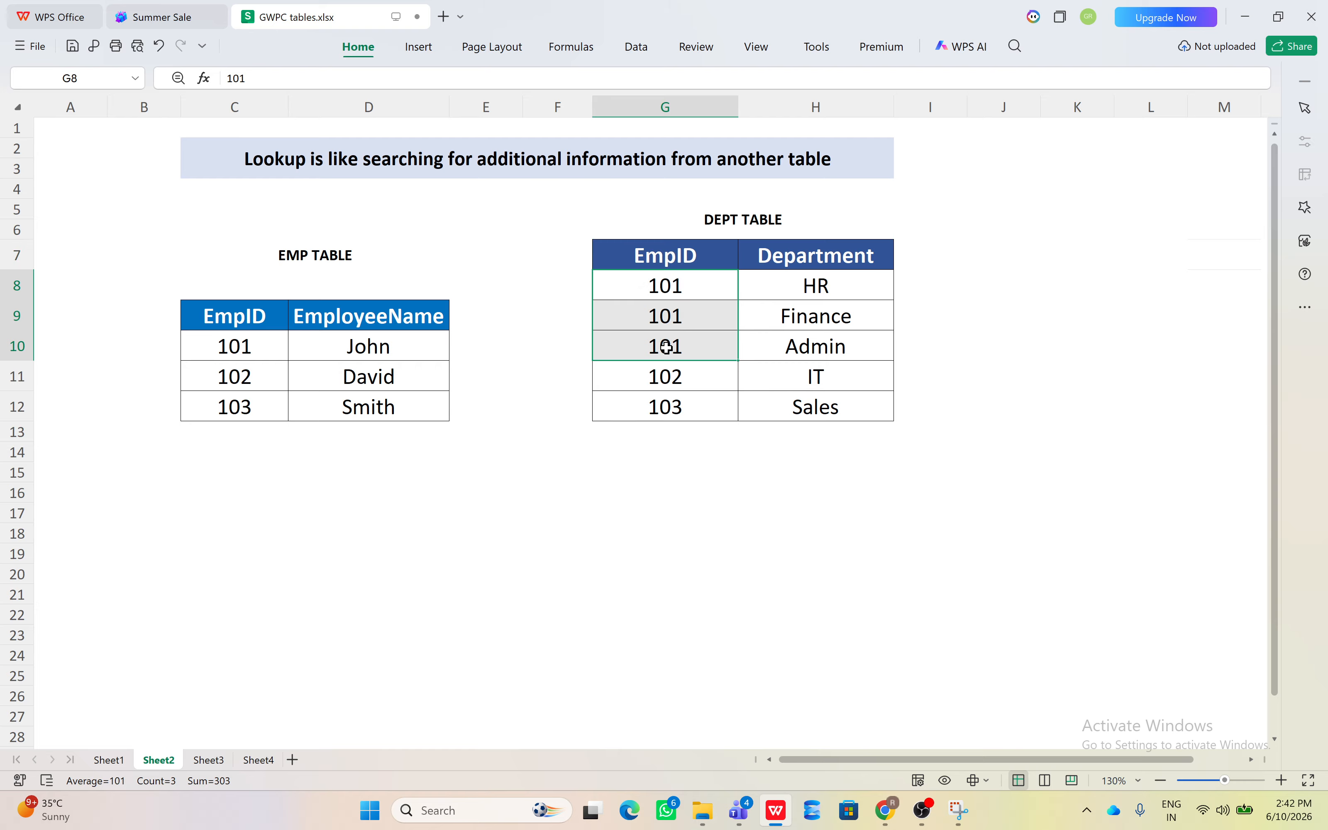
click(347, 161)
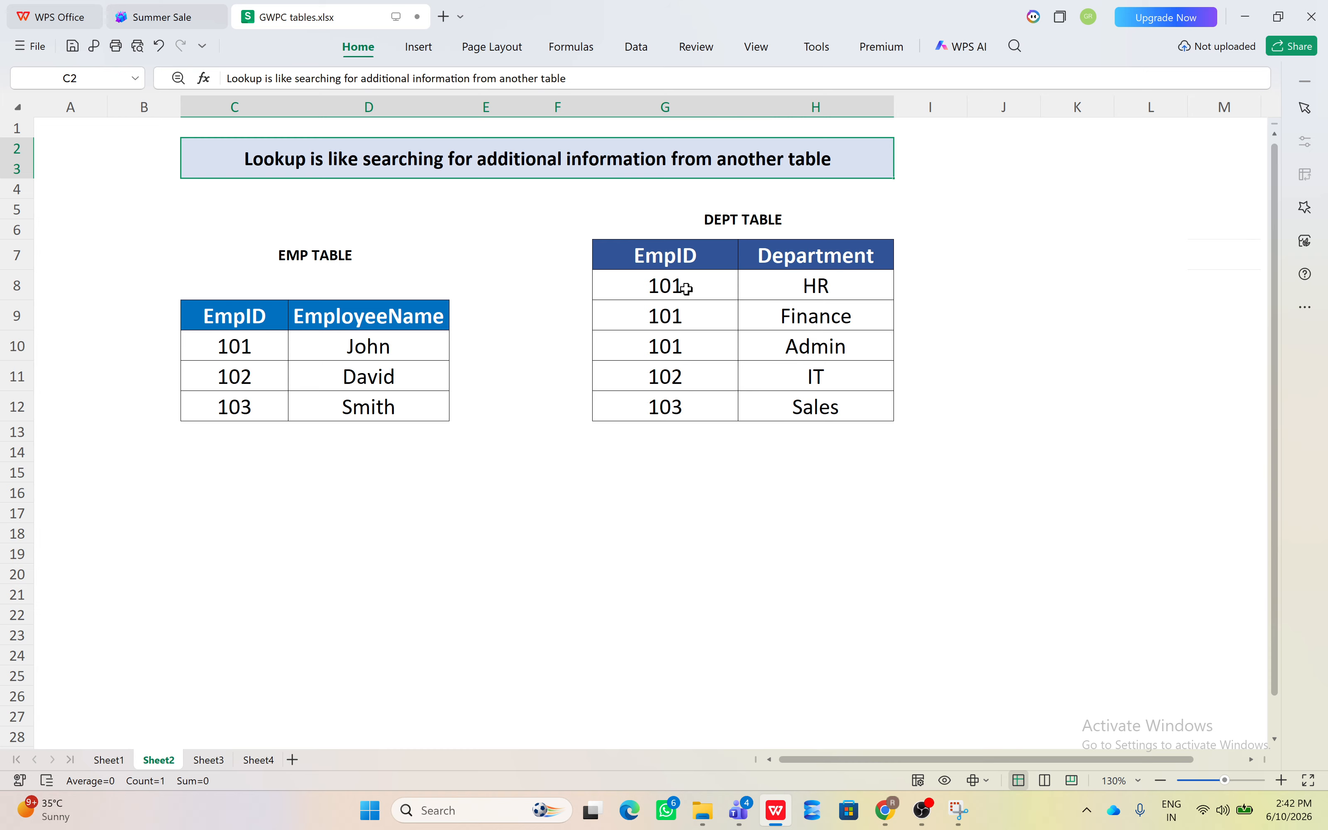
click(665, 282)
drag(666, 282, 665, 350)
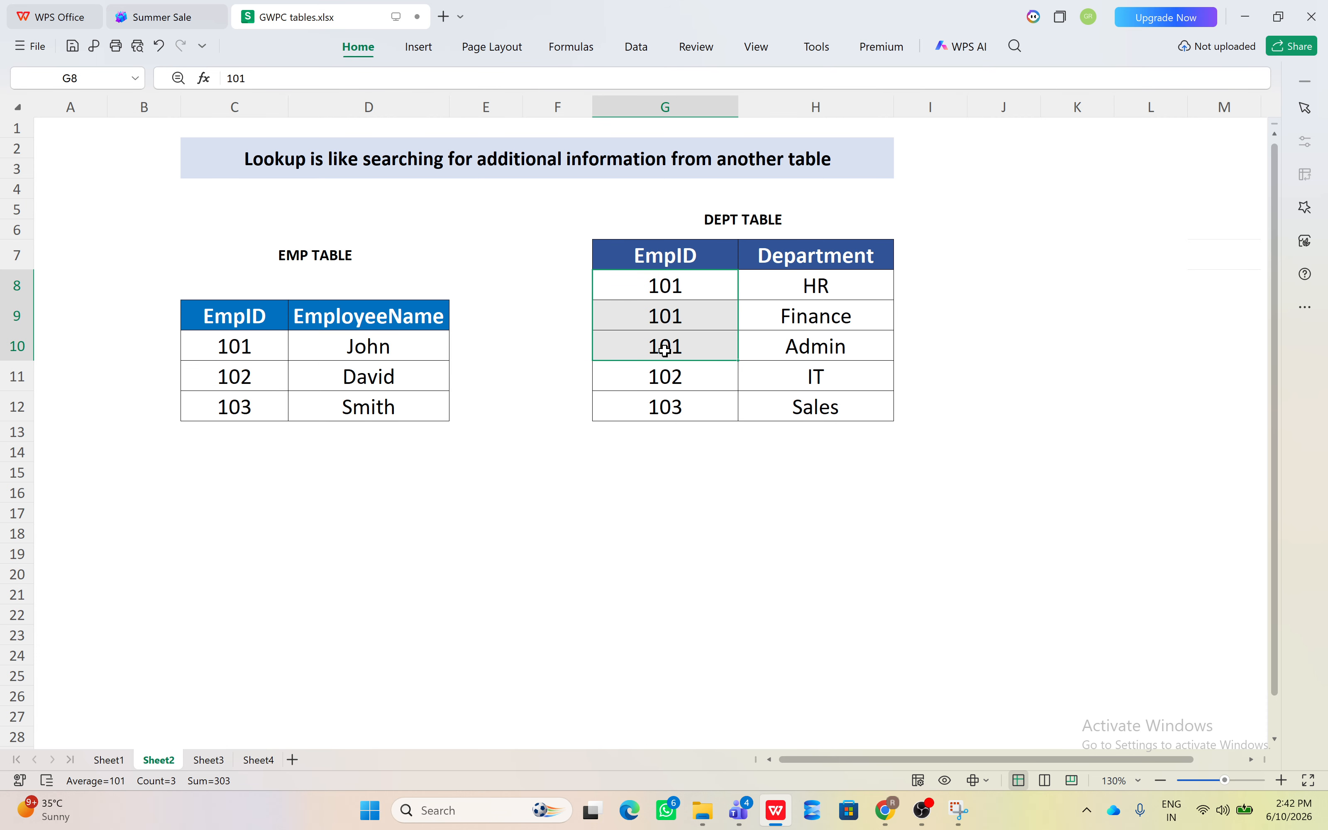
- Review both tables together with their titles, ending on the EmpID column of the EMP table
click(357, 48)
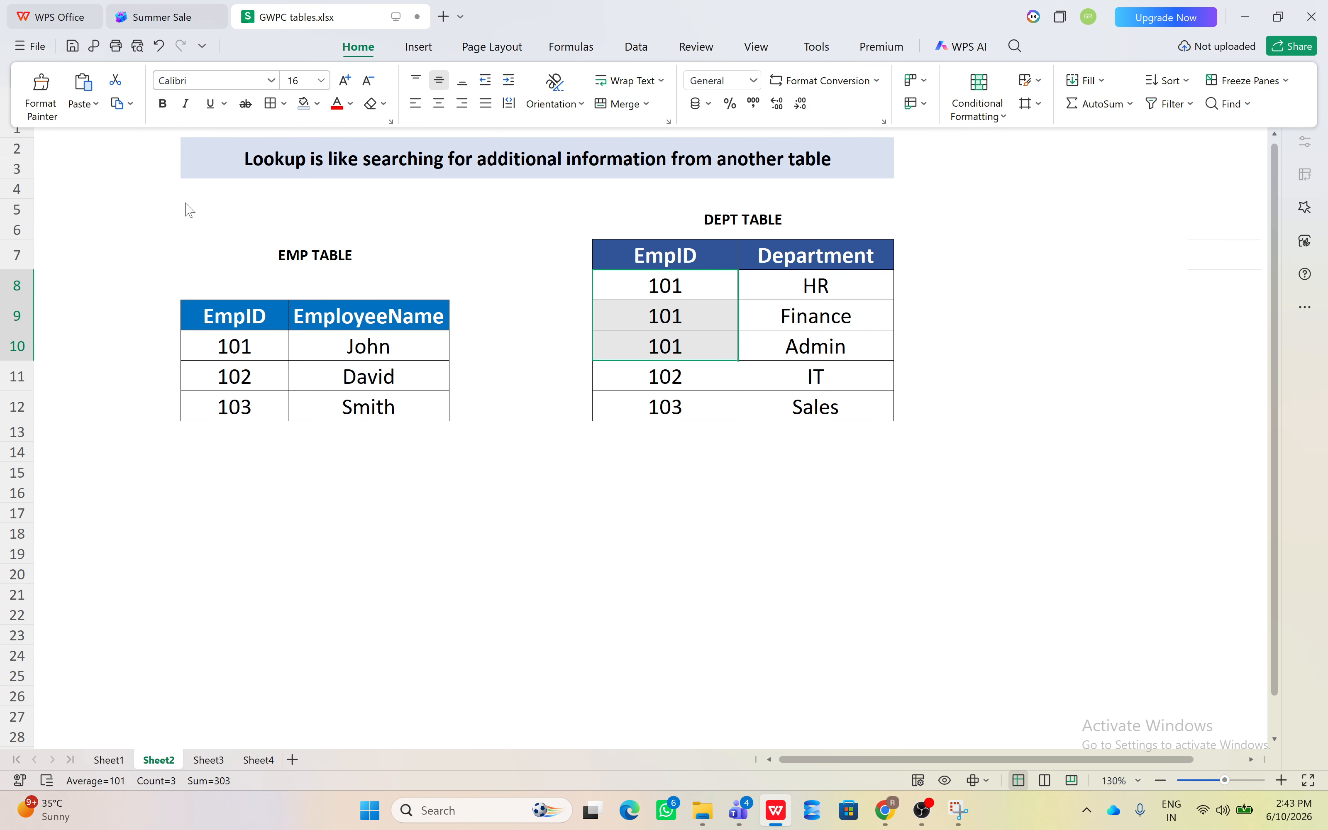
click(208, 236)
drag(203, 252, 365, 411)
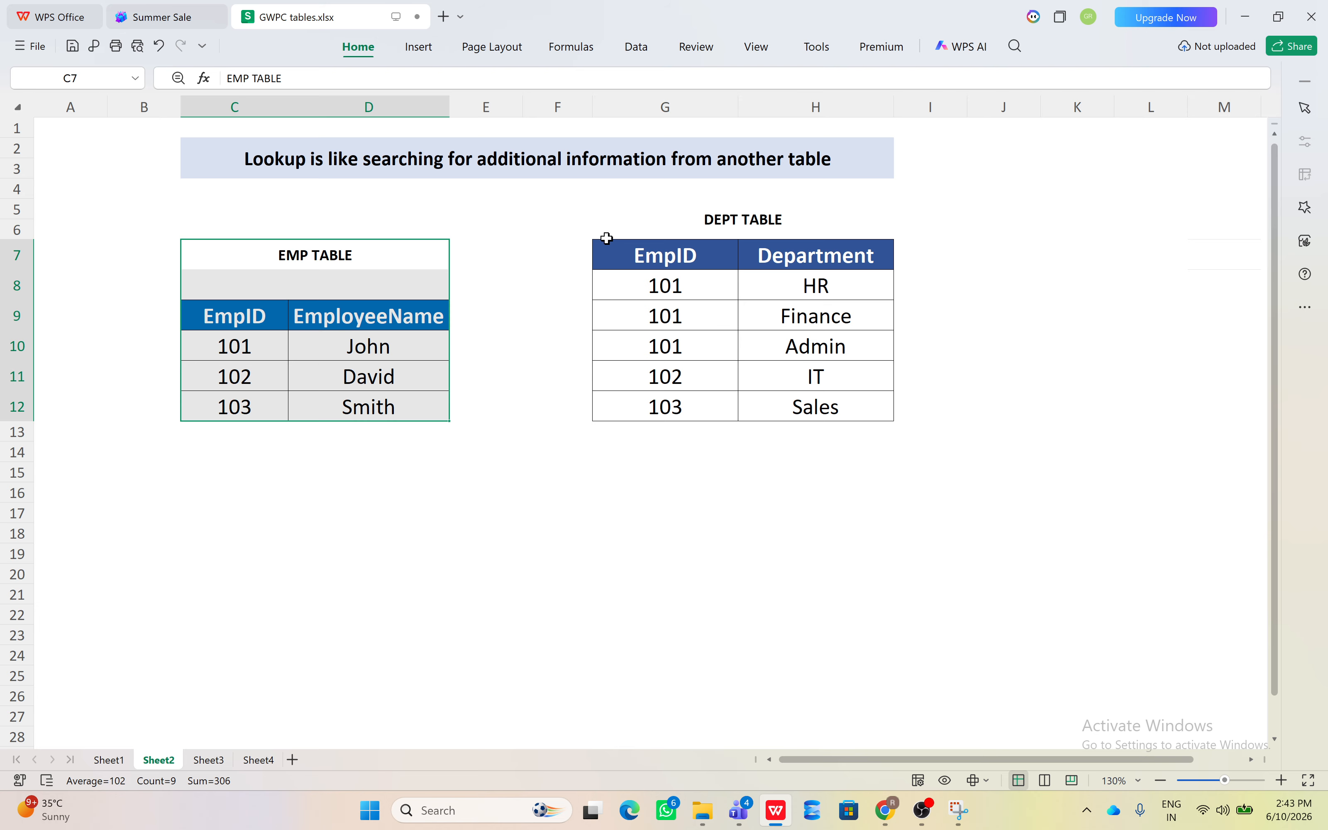
drag(607, 223, 844, 418)
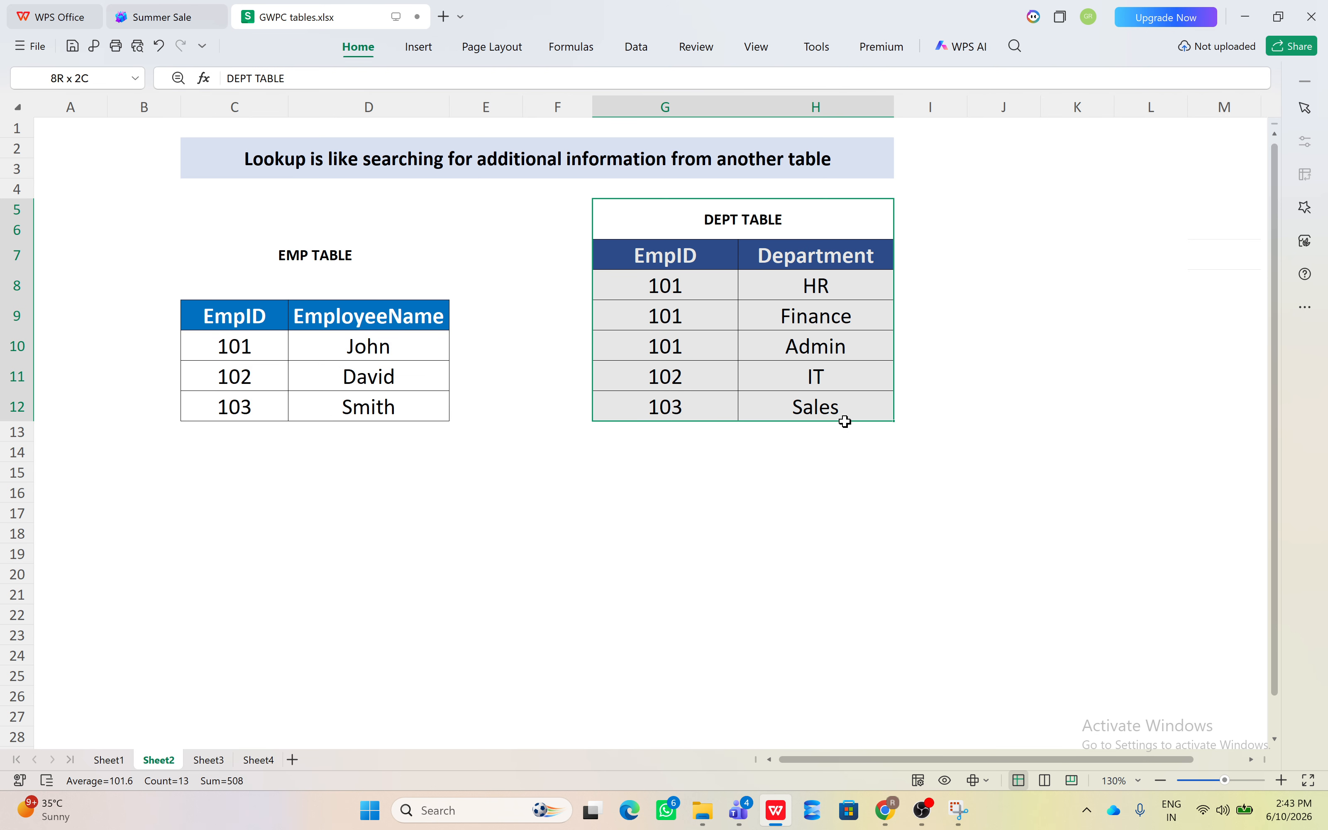
click(201, 231)
drag(373, 240, 375, 240)
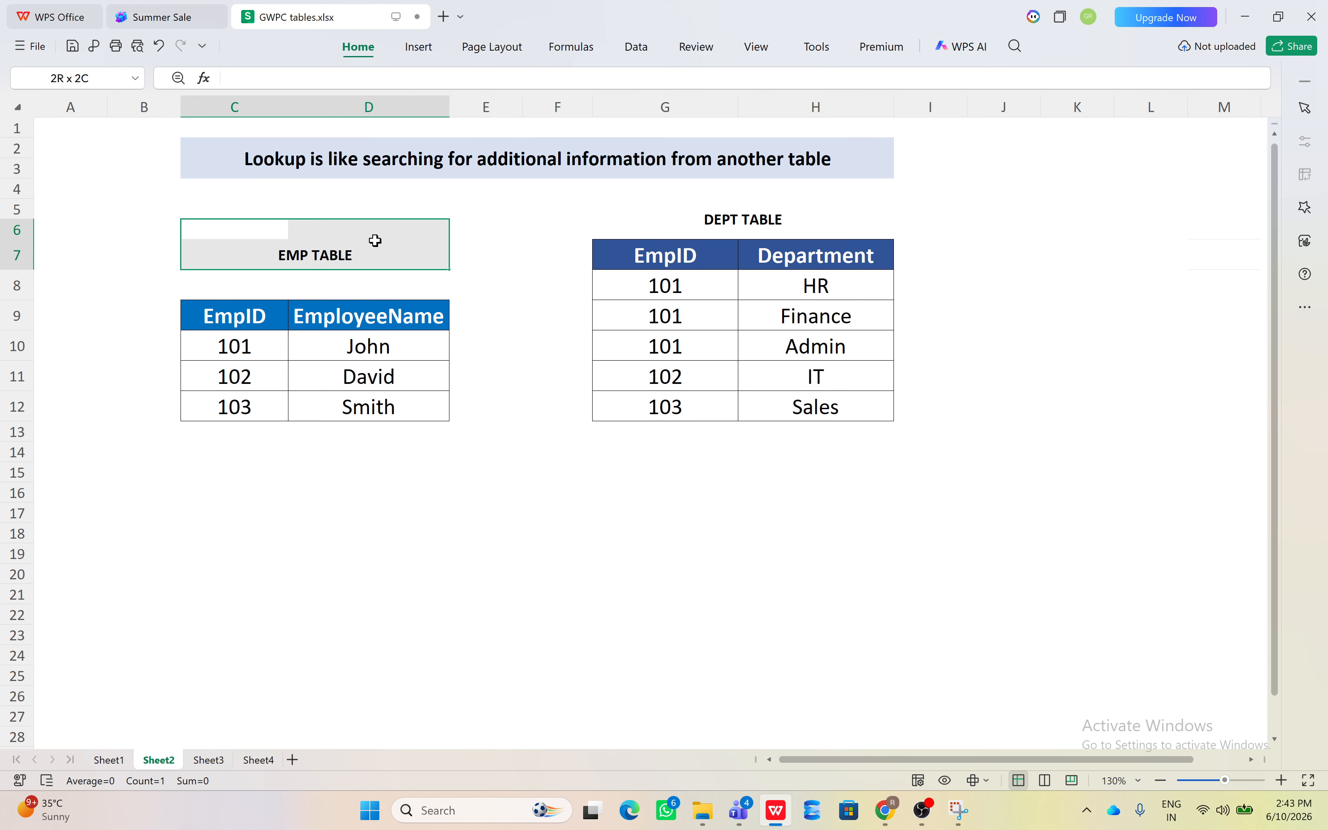
drag(605, 218, 800, 424)
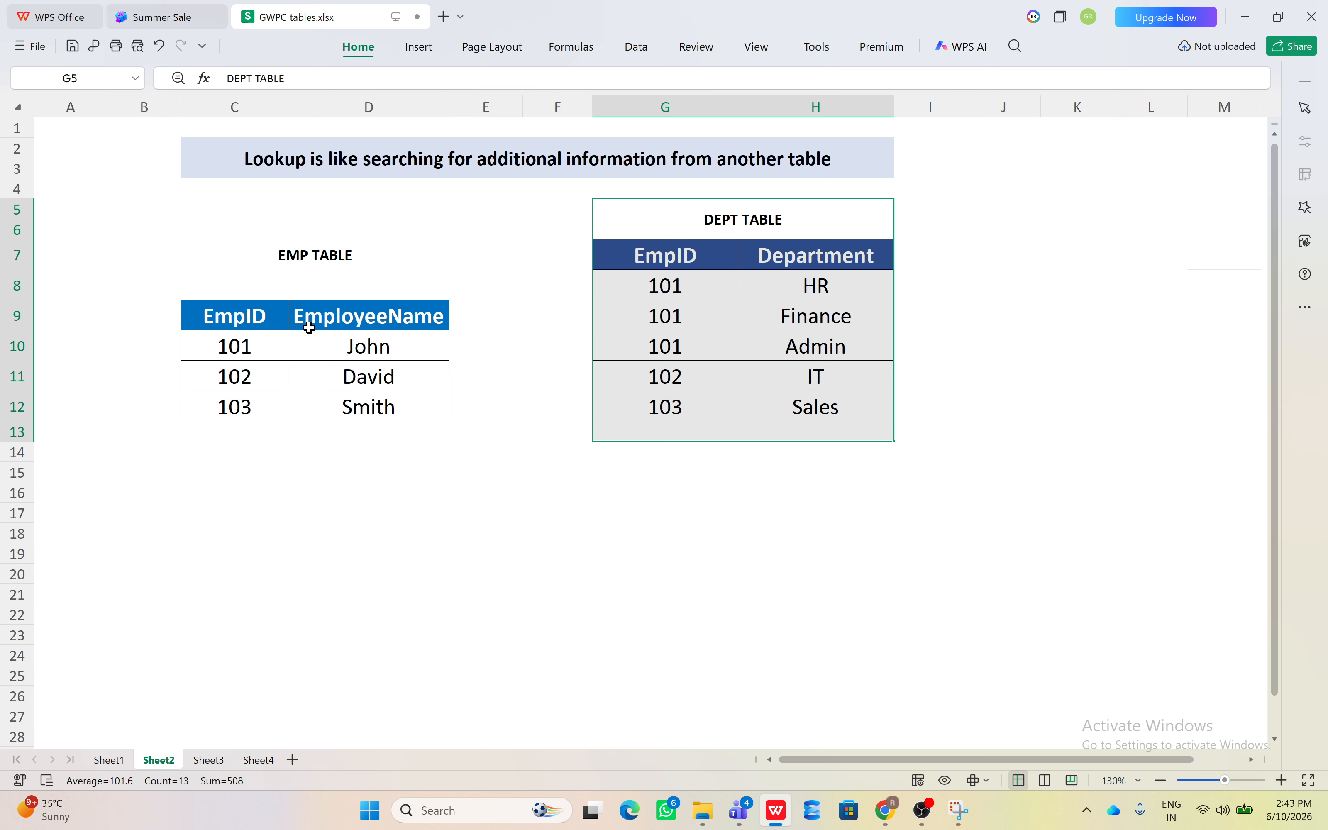
click(242, 315)
drag(242, 314, 247, 507)
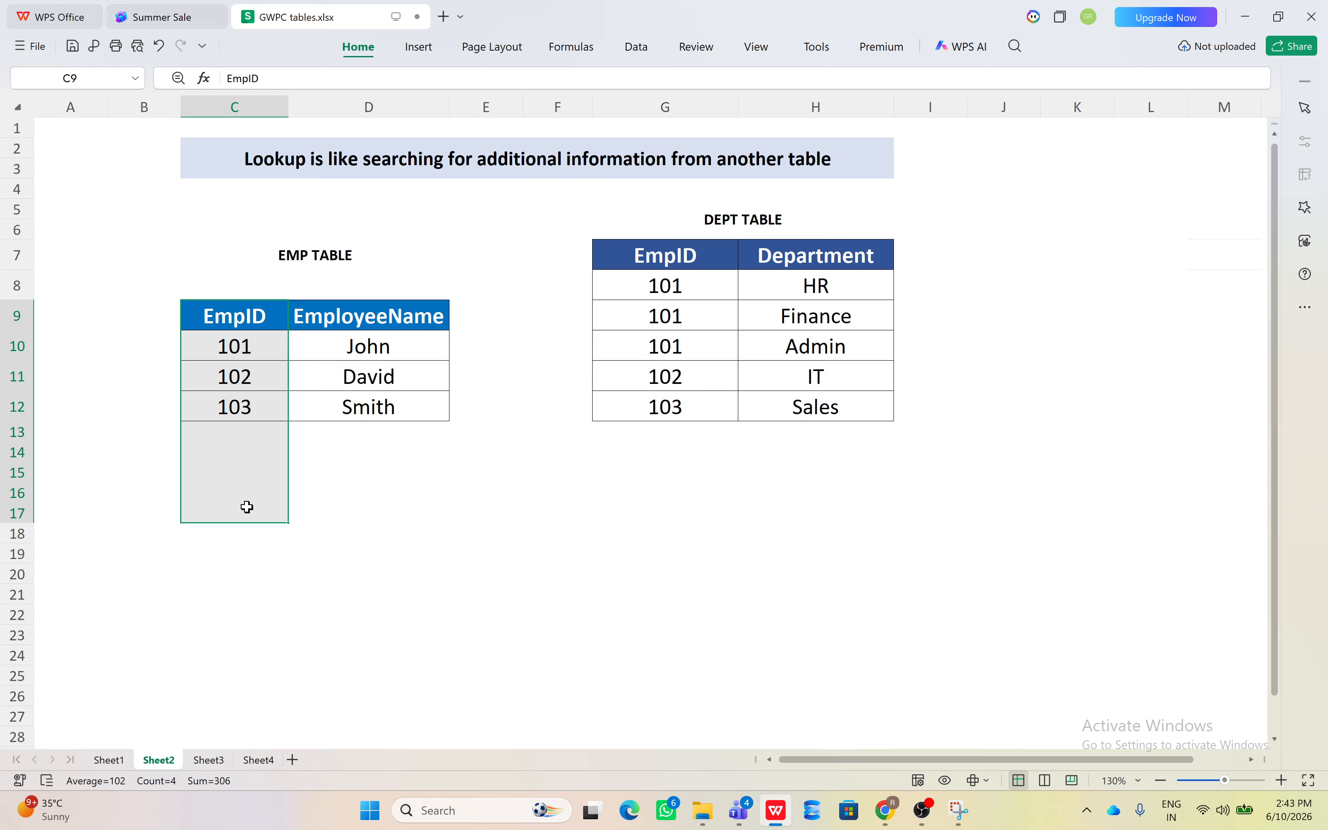
- Enter the note "joining EMPID vs EMPID" in cell C17 below the EMP table
click(247, 506)
text(joinig)
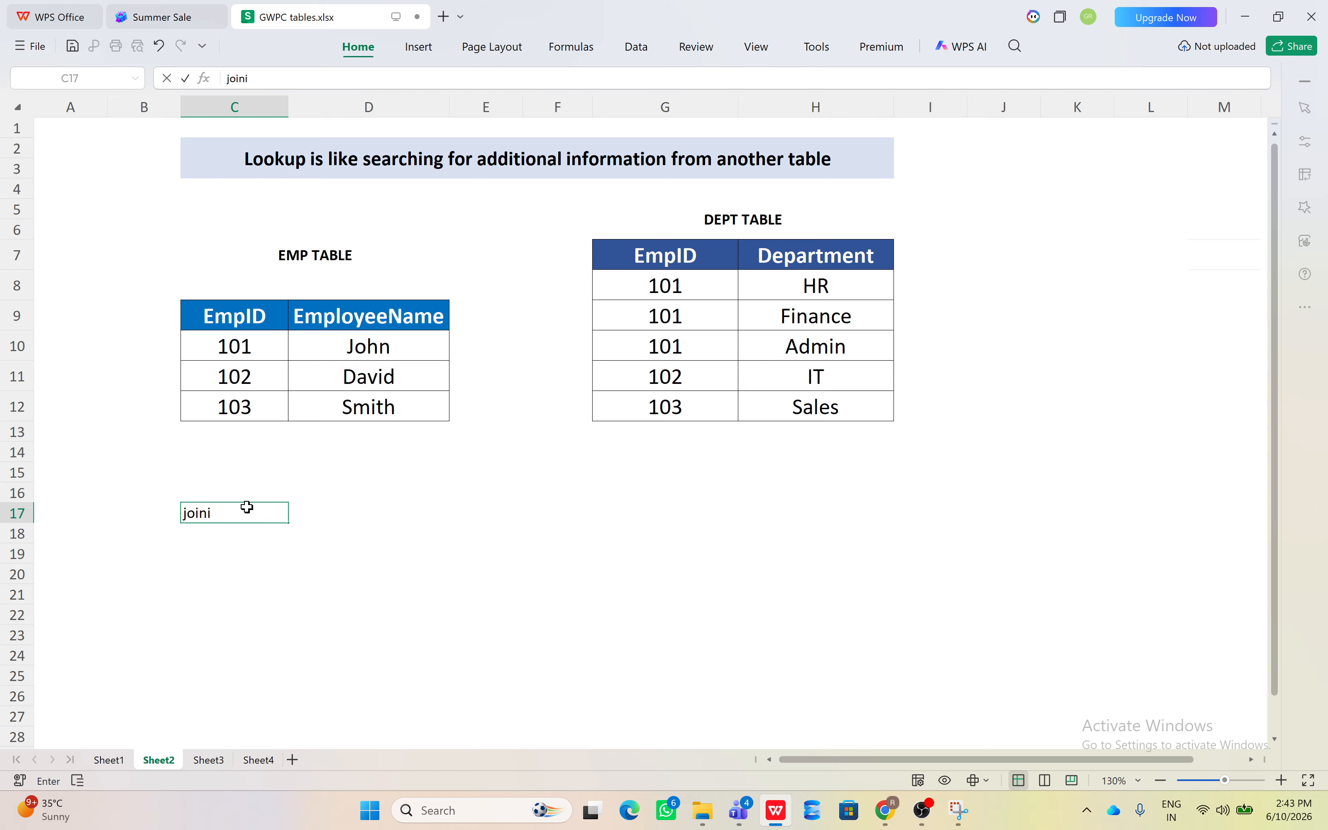
text(g EMPID vs EMPID)
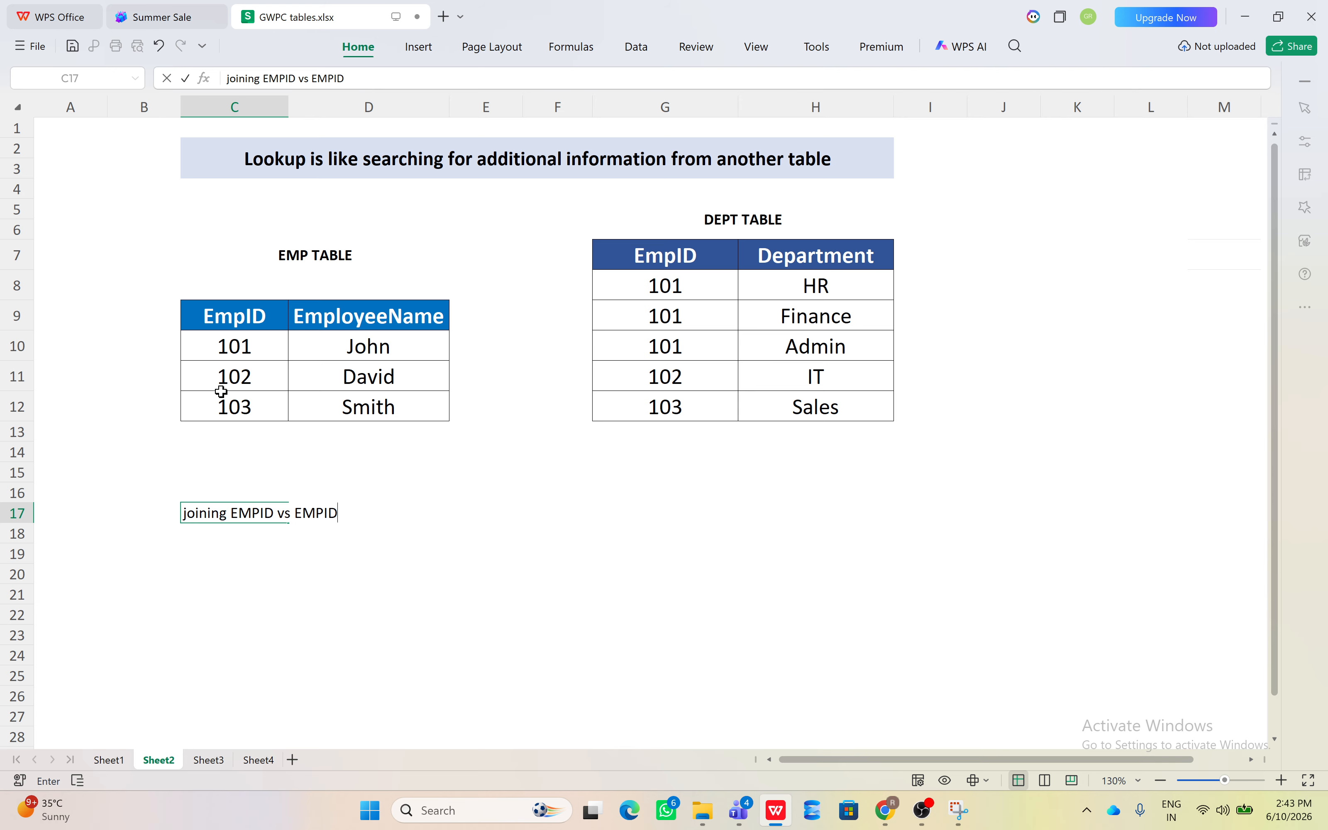
drag(228, 317, 228, 407)
drag(664, 259, 664, 406)
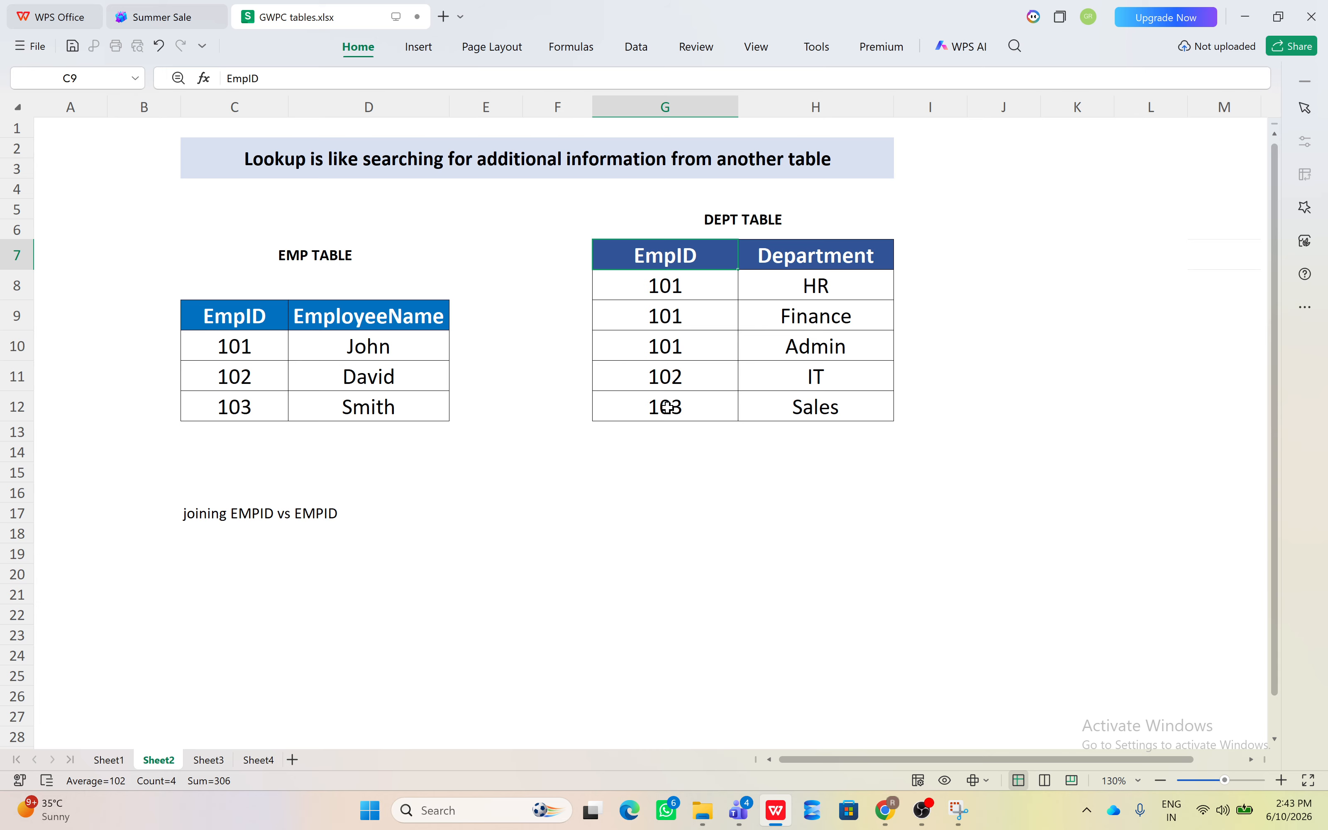
- Fill cells G8:H10 of the DEPT table, the rows matching the first EMP record, with light blue
click(235, 352)
drag(350, 359, 382, 358)
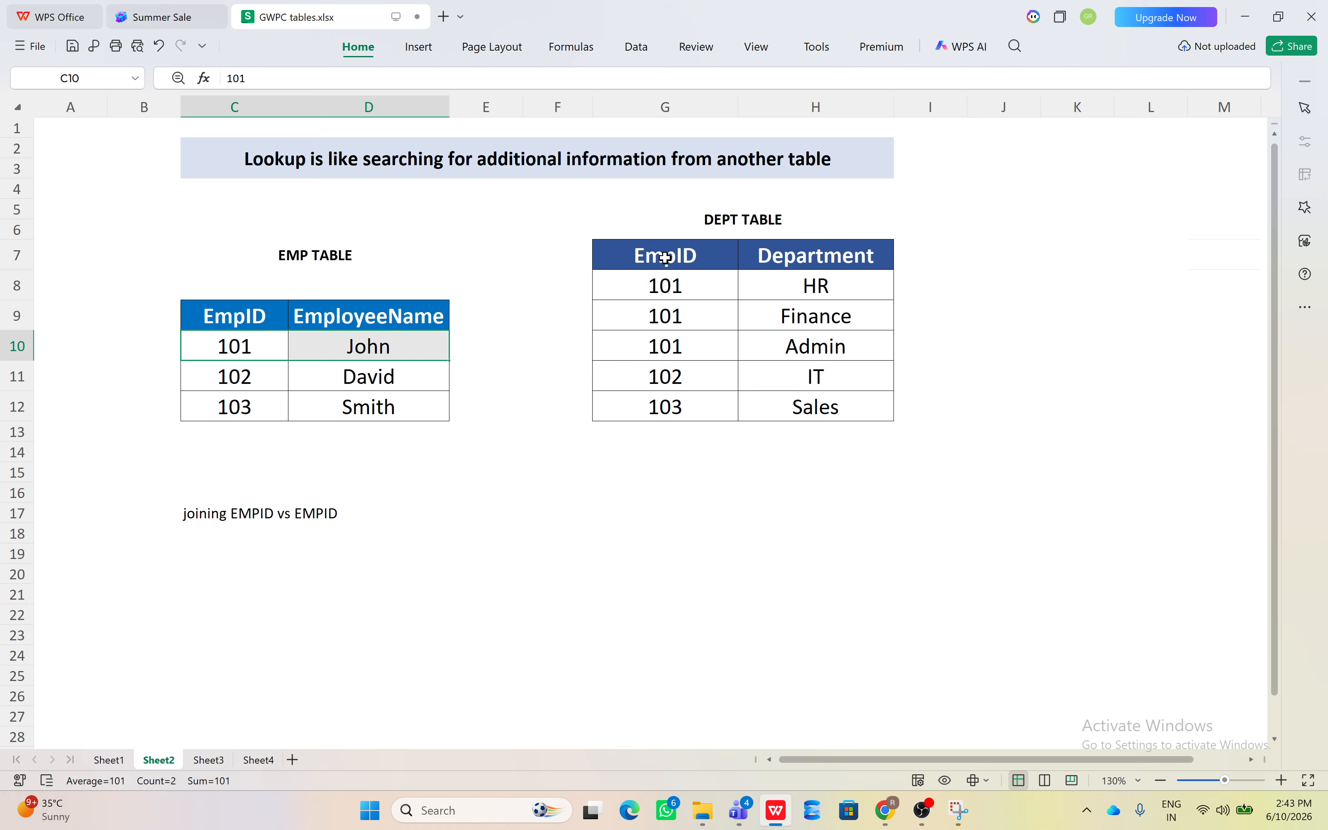
drag(659, 284, 826, 350)
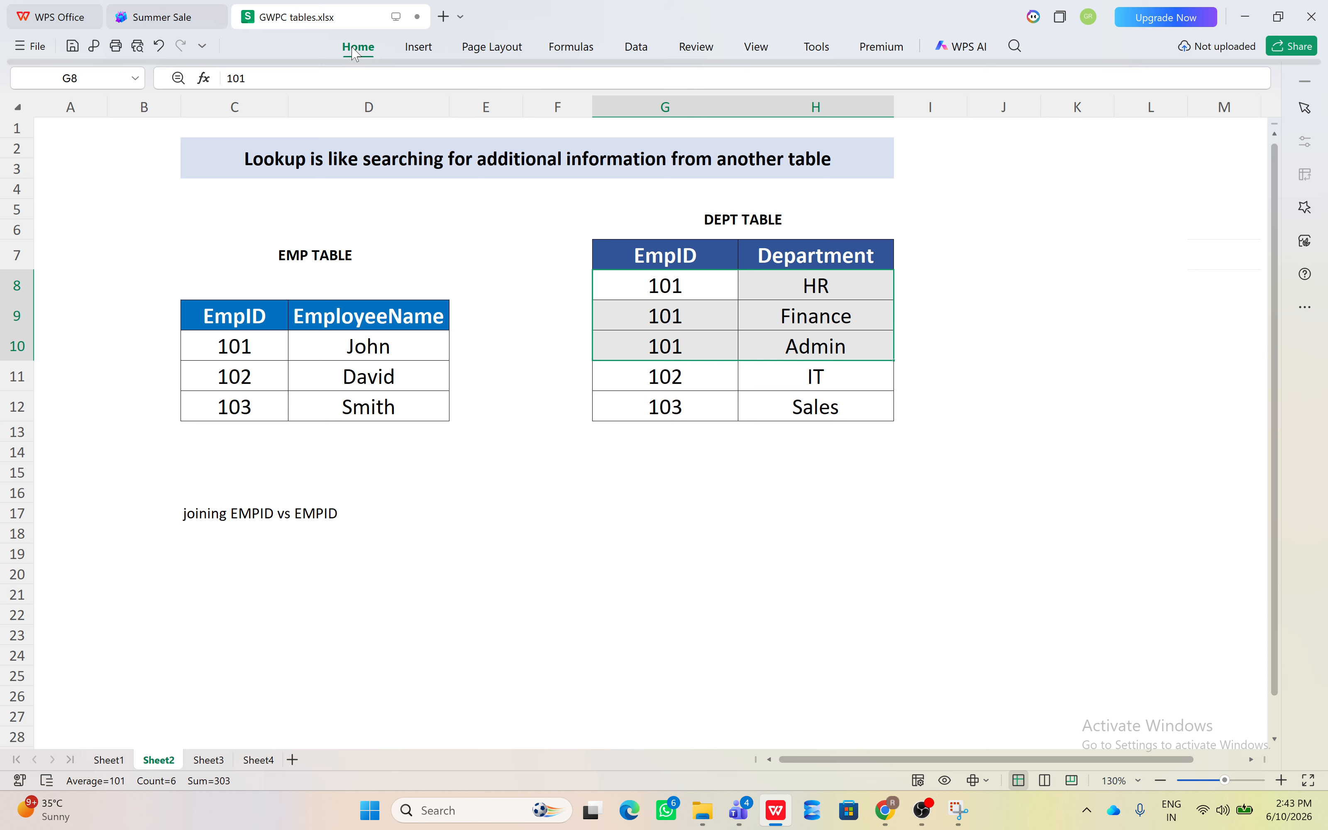
click(357, 48)
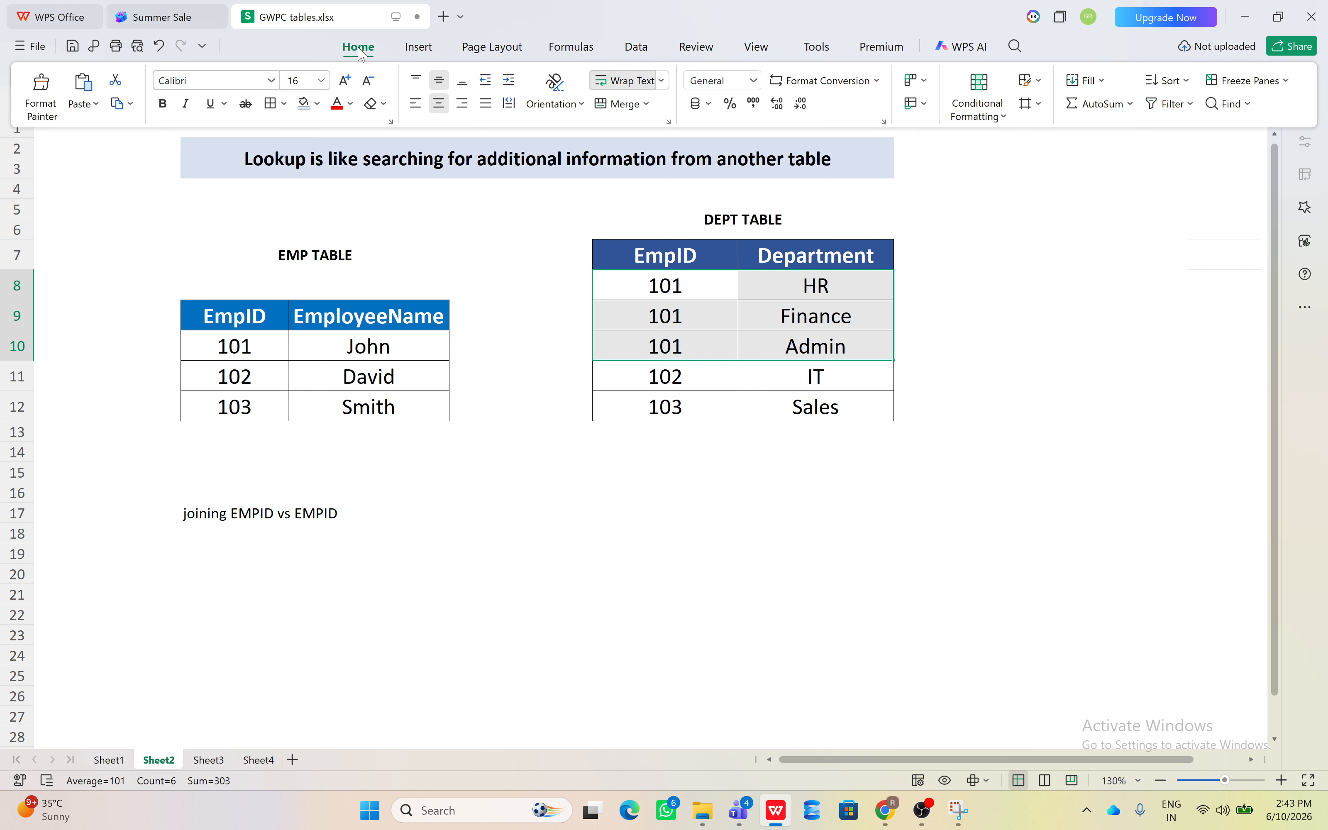
click(305, 107)
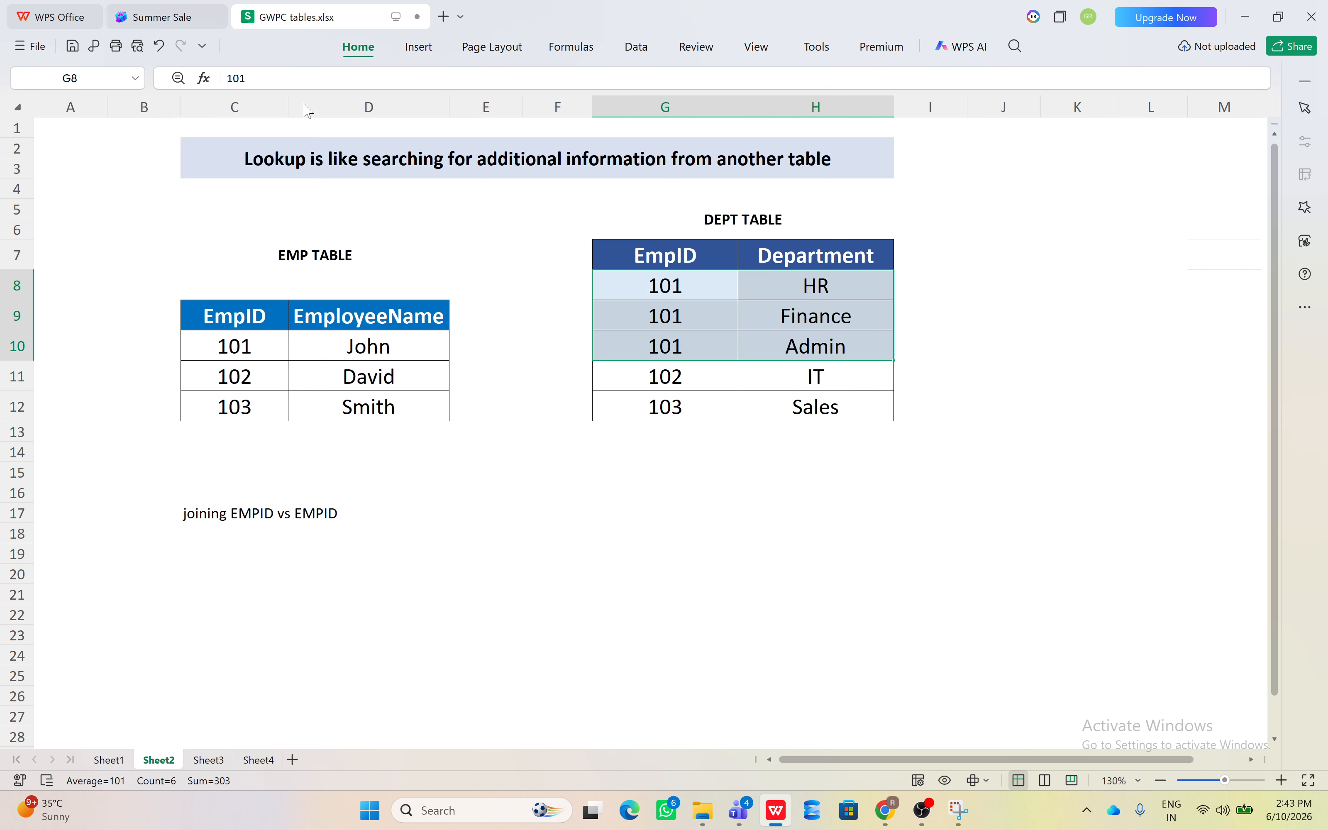
- Apply the same light blue fill to the first EMP table record in C10:D10
drag(220, 347, 385, 347)
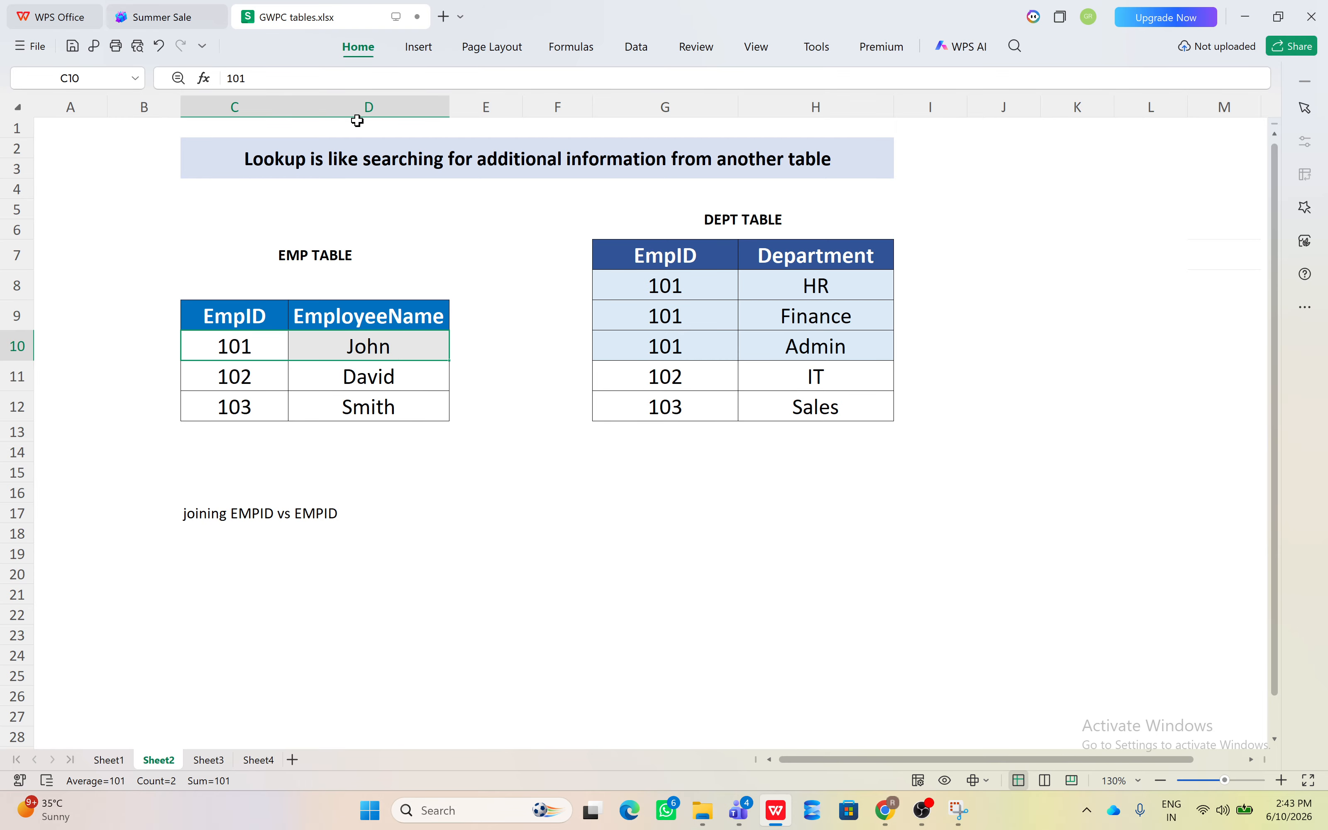
click(360, 50)
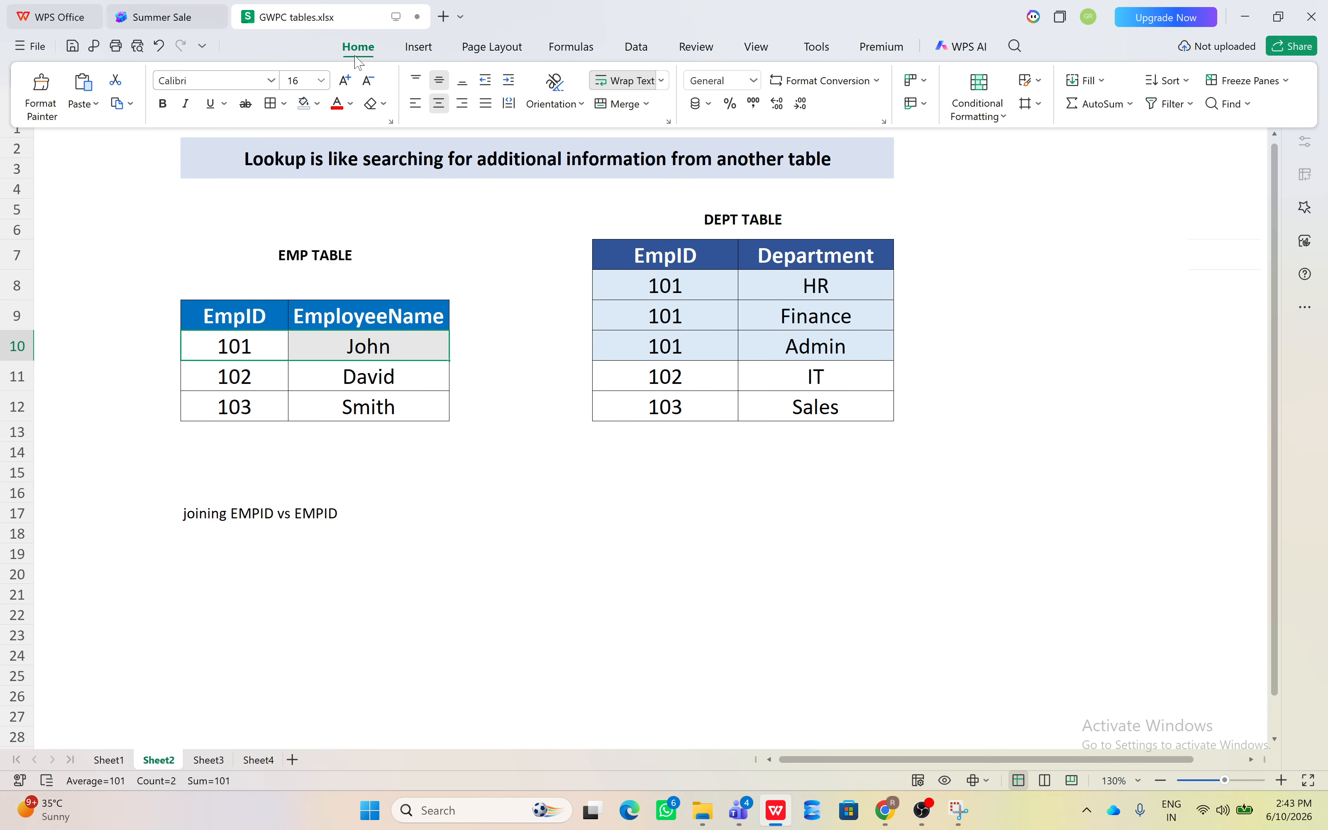
click(299, 101)
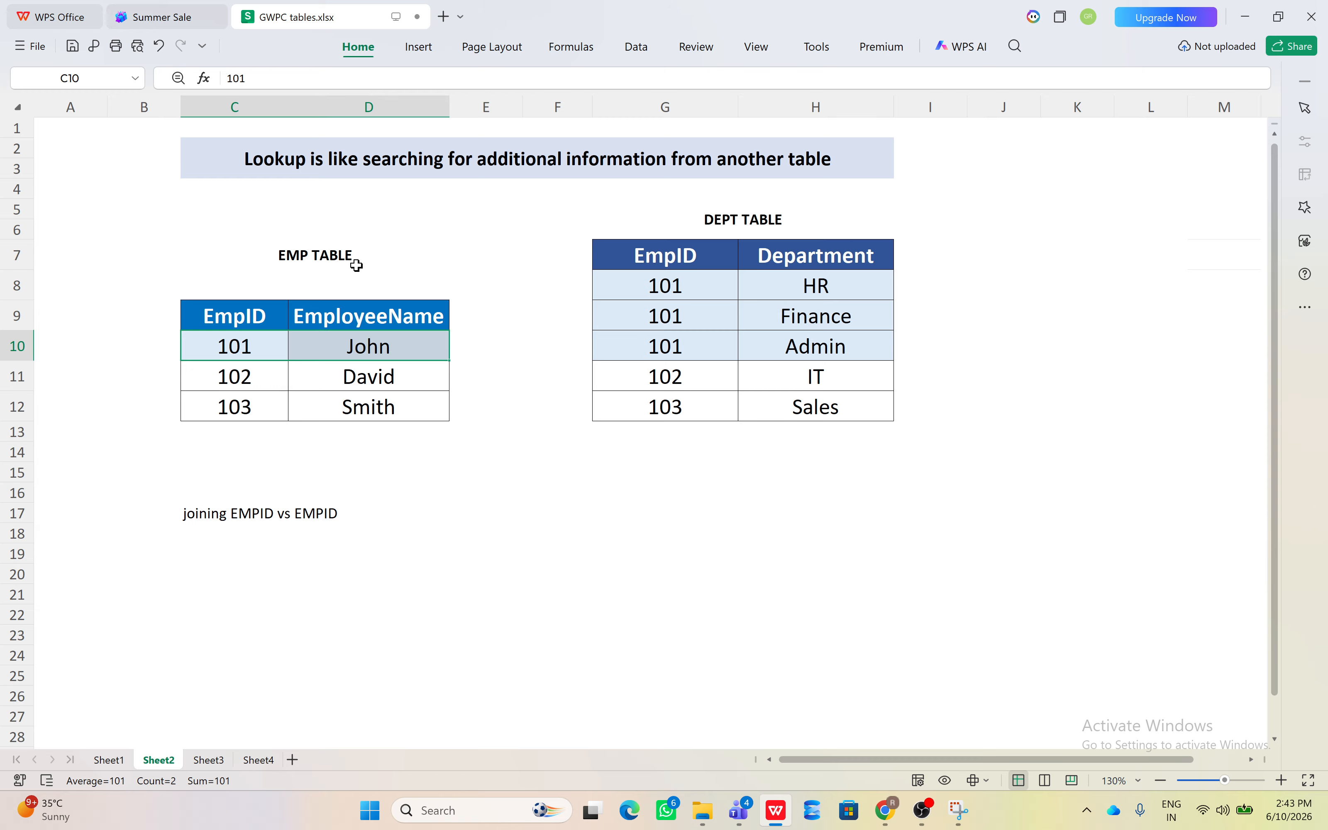
click(201, 514)
drag(352, 519, 351, 519)
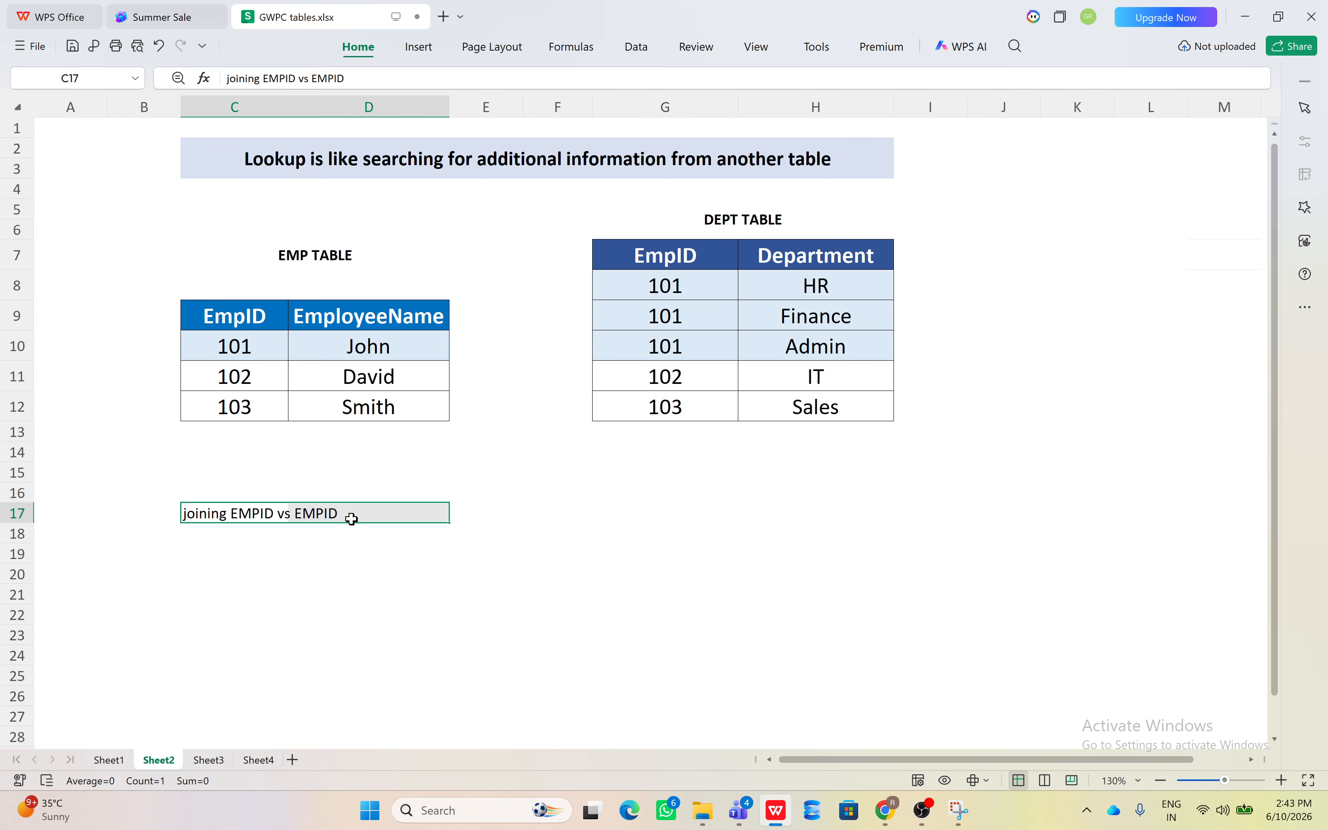
drag(241, 345, 348, 346)
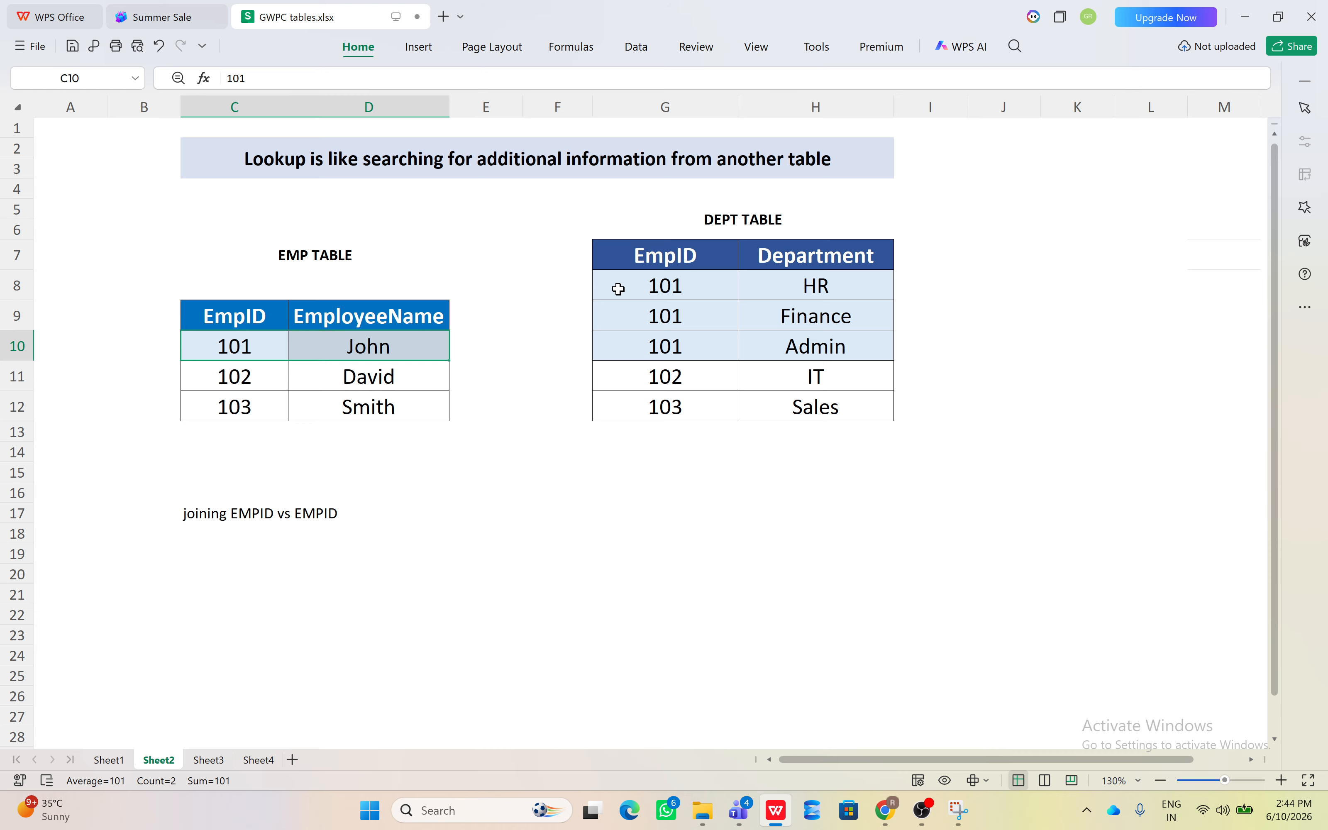
drag(614, 285, 836, 353)
- Fill the second EMP table record in C11:D11 with light green
drag(237, 379, 379, 384)
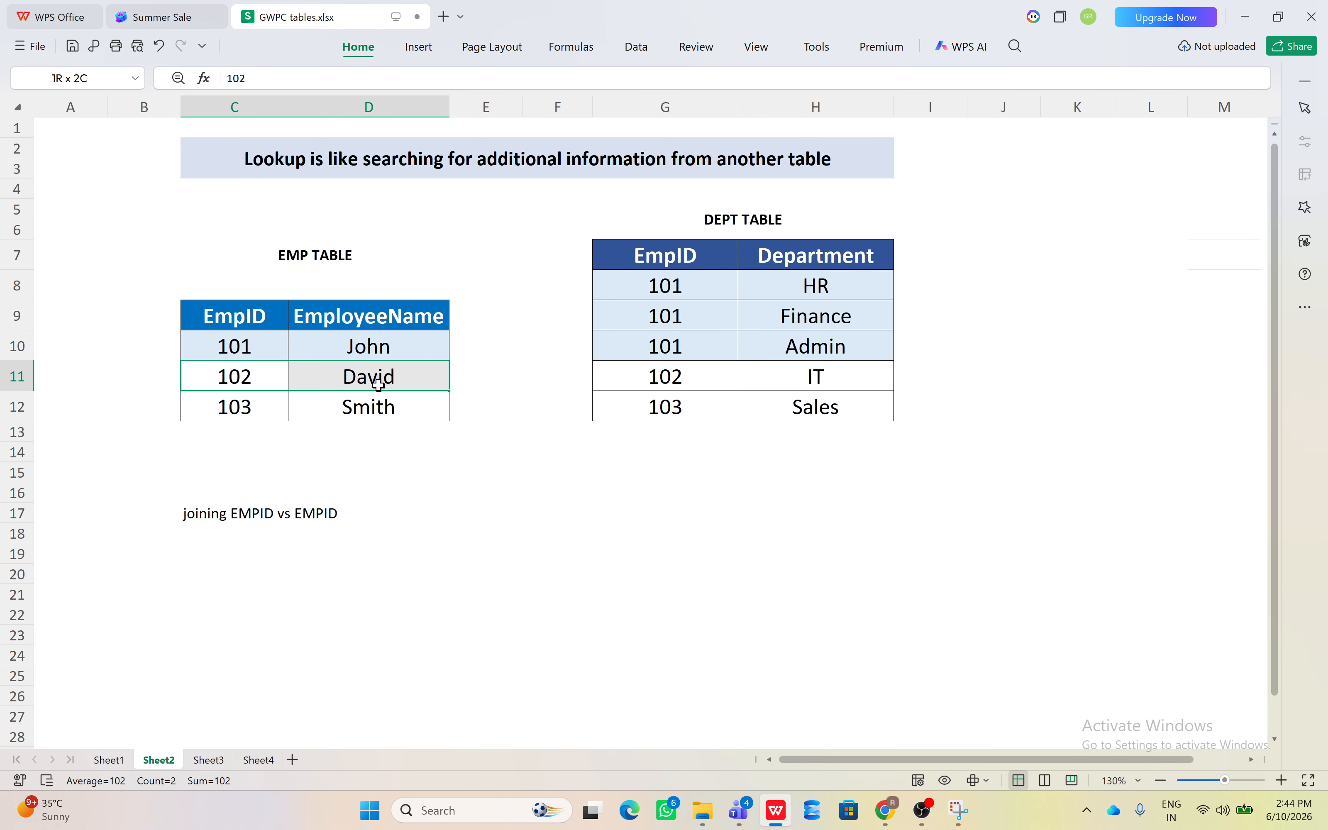
click(362, 48)
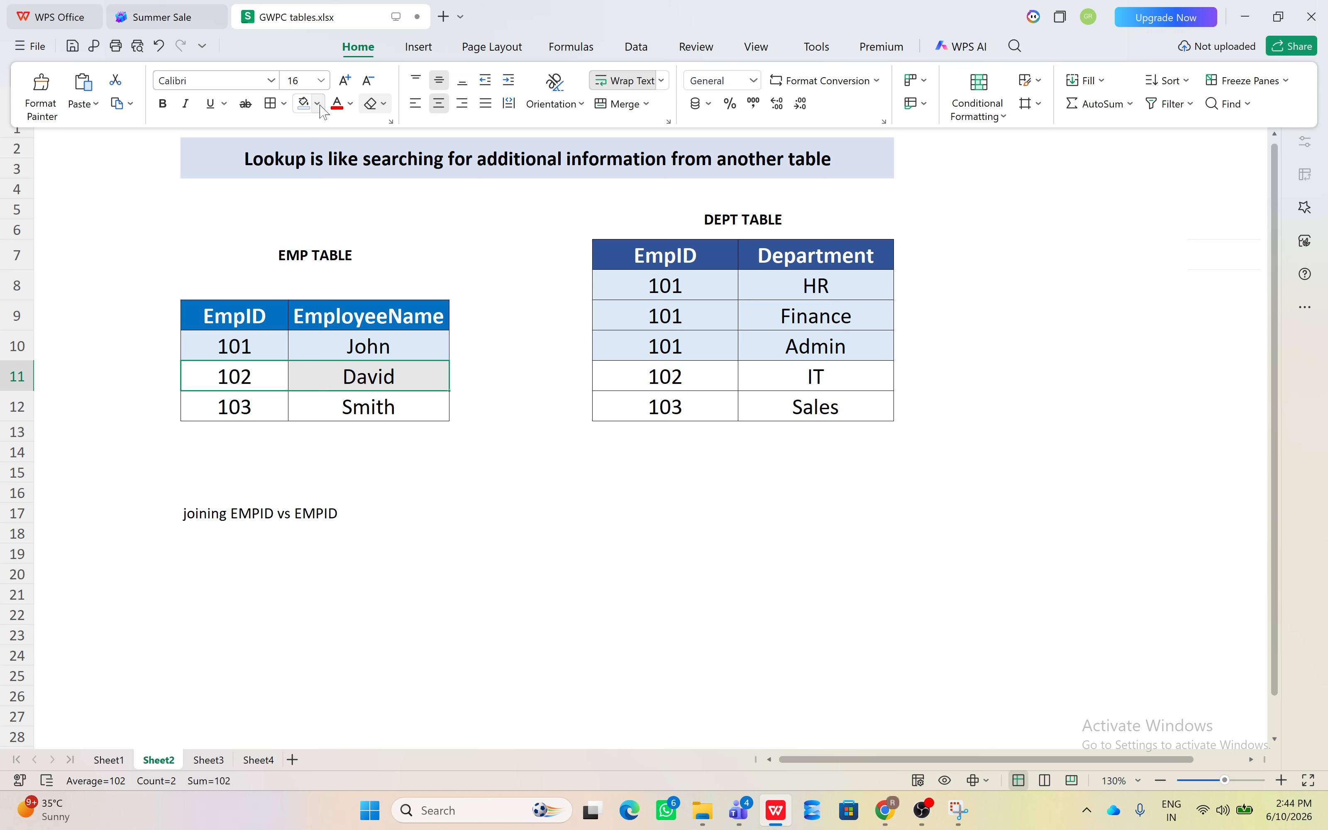
click(318, 104)
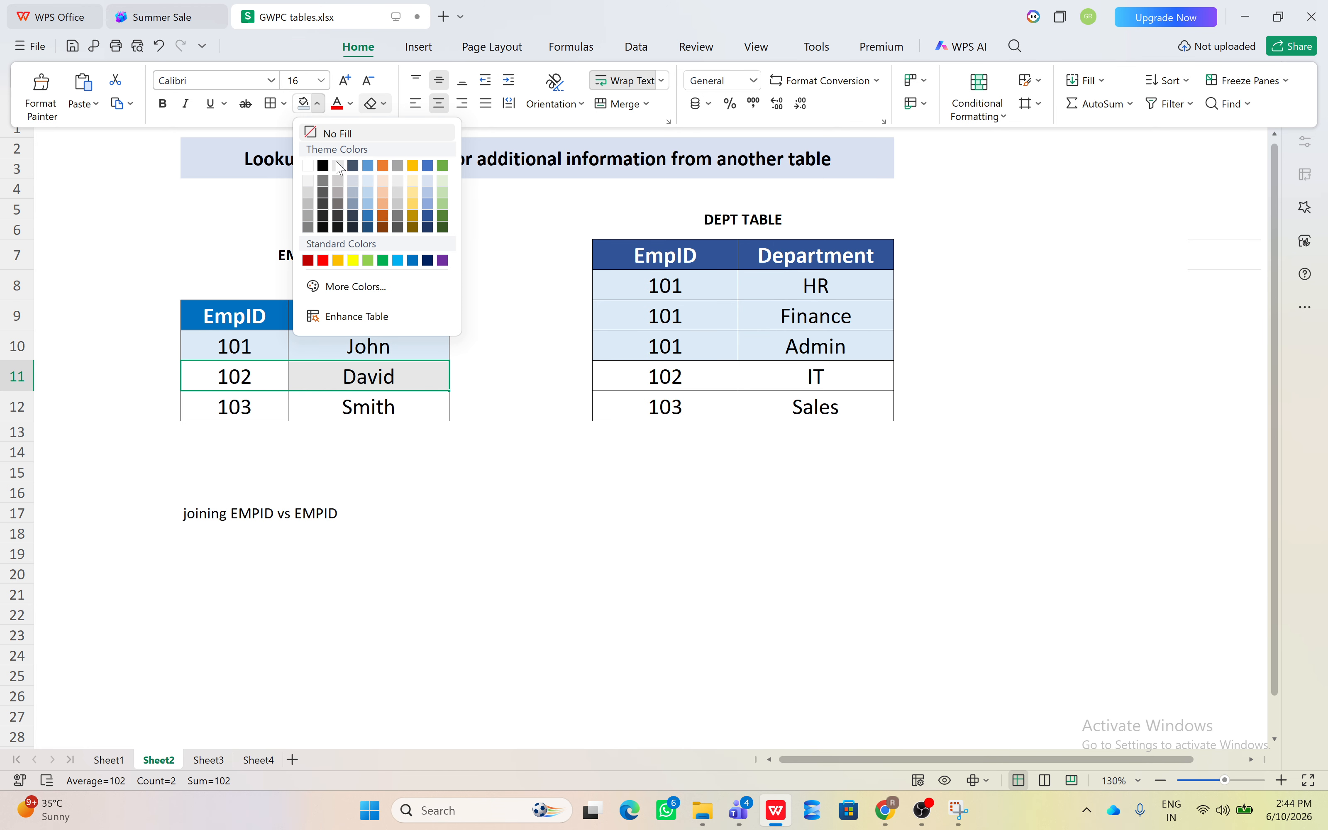
click(442, 201)
- Apply the same light green fill to the matching DEPT table row in G11:H11
drag(623, 385, 821, 388)
click(364, 53)
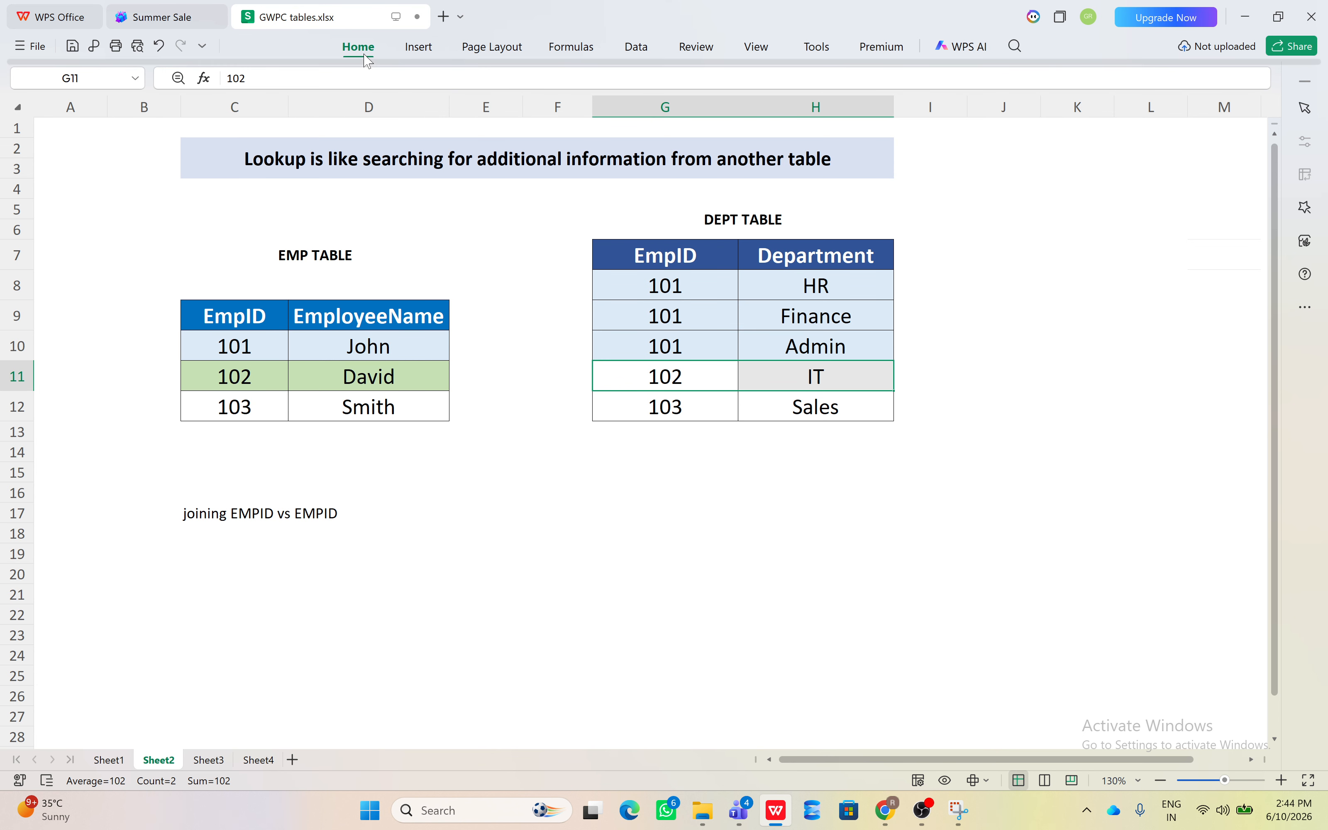
click(303, 103)
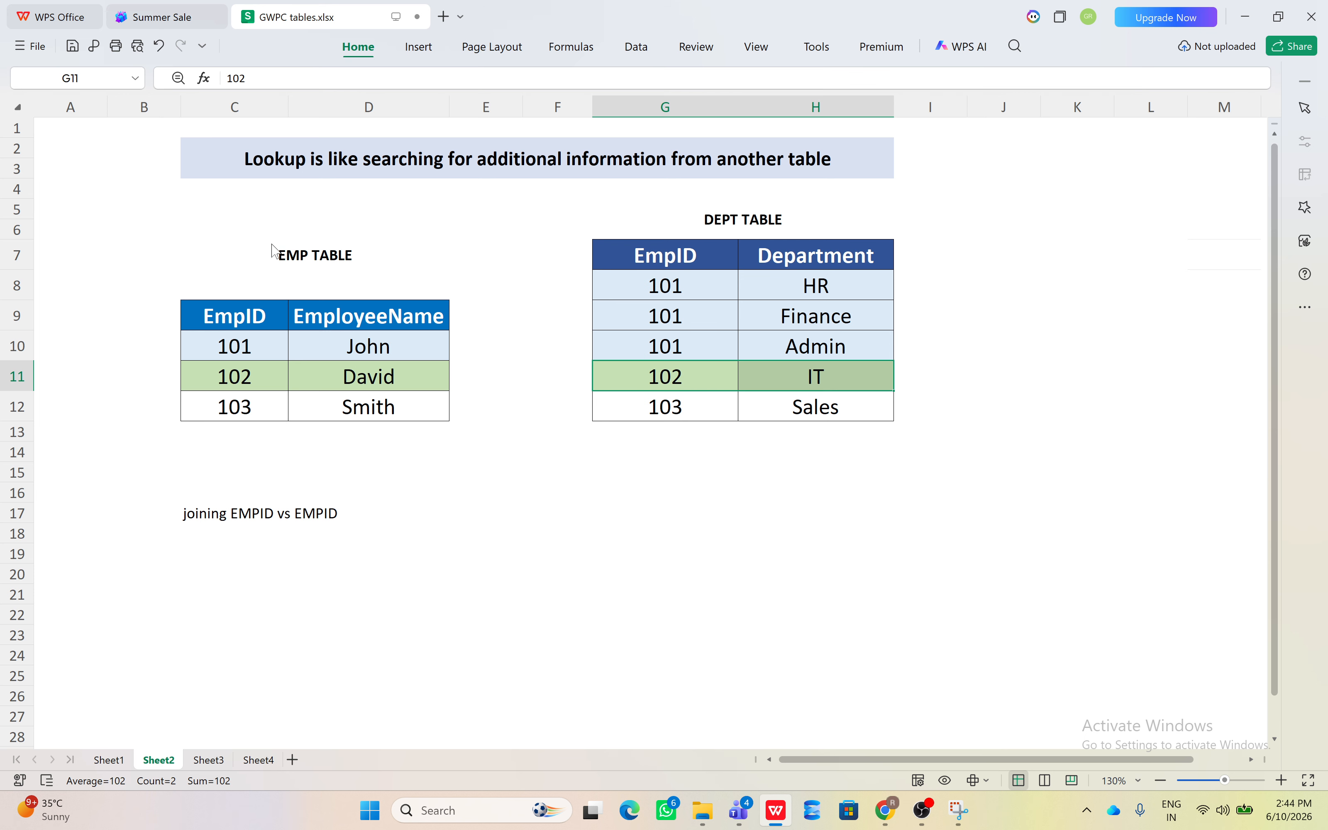
- Copy the first EMP table record from C10:D10 to E17:F17, beside the join note
click(224, 345)
drag(224, 346, 384, 346)
key(ctrl+c)
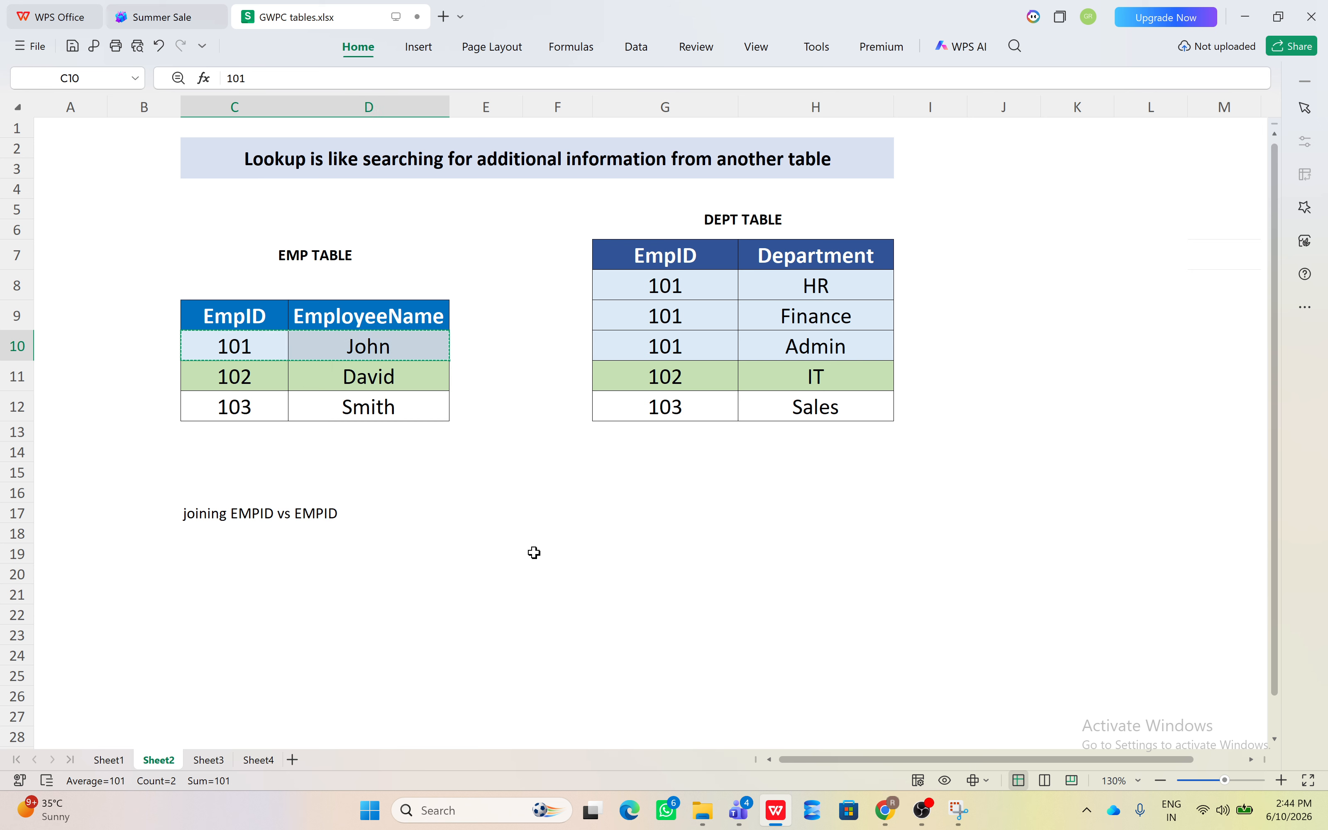
click(502, 516)
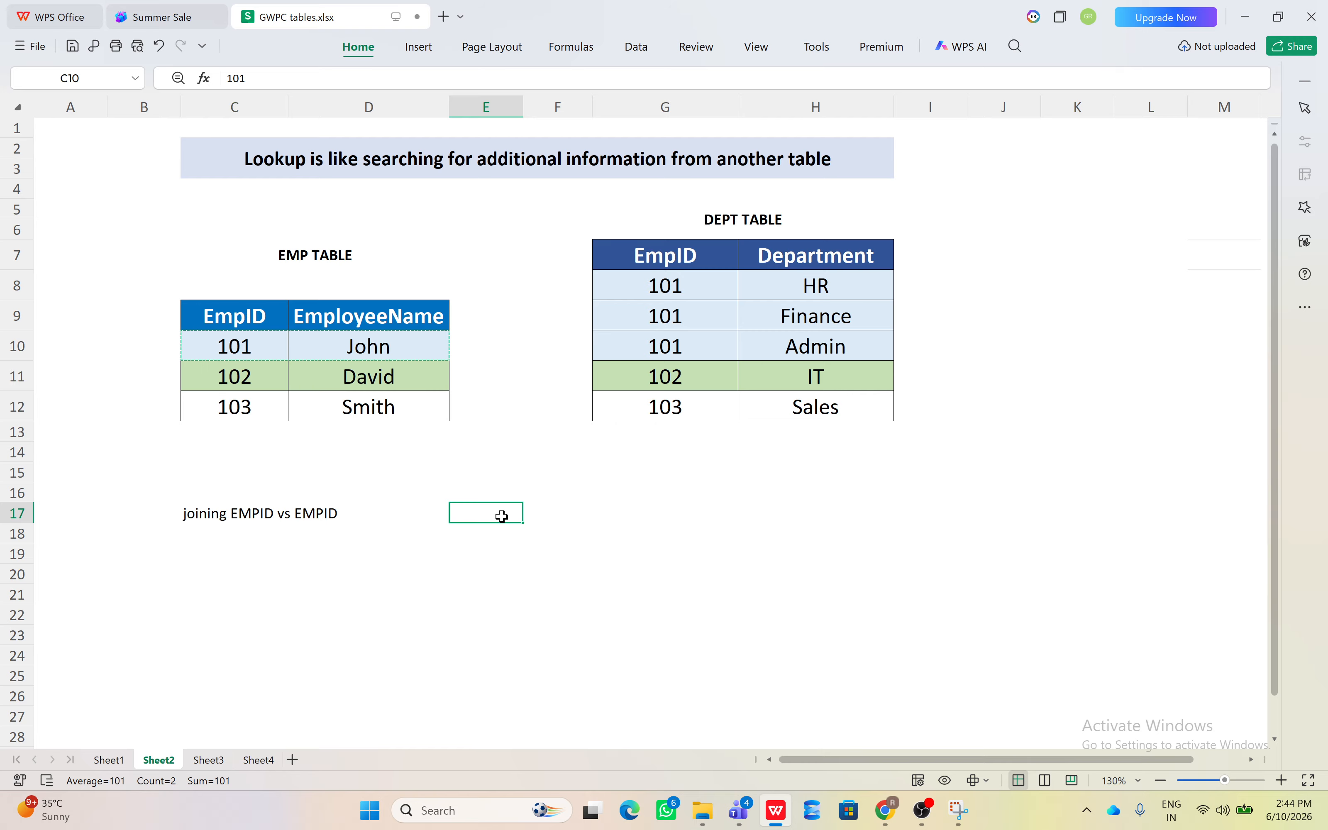
key(ctrl+v)
- Copy the three matching DEPT rows in G8:H10 to G17:H19, next to the copied first EMP record
drag(680, 285, 842, 352)
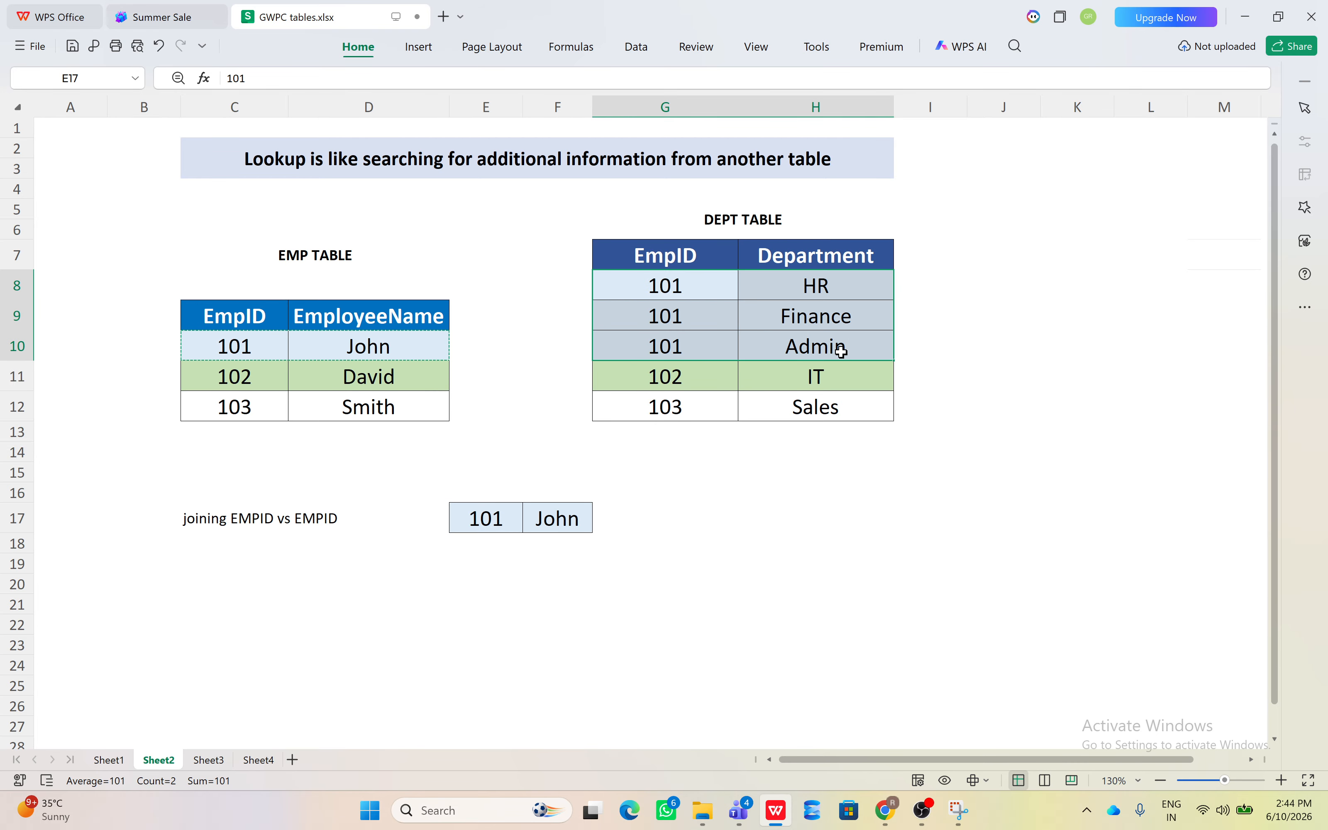
key(ctrl+c)
click(609, 514)
key(ctrl+v)
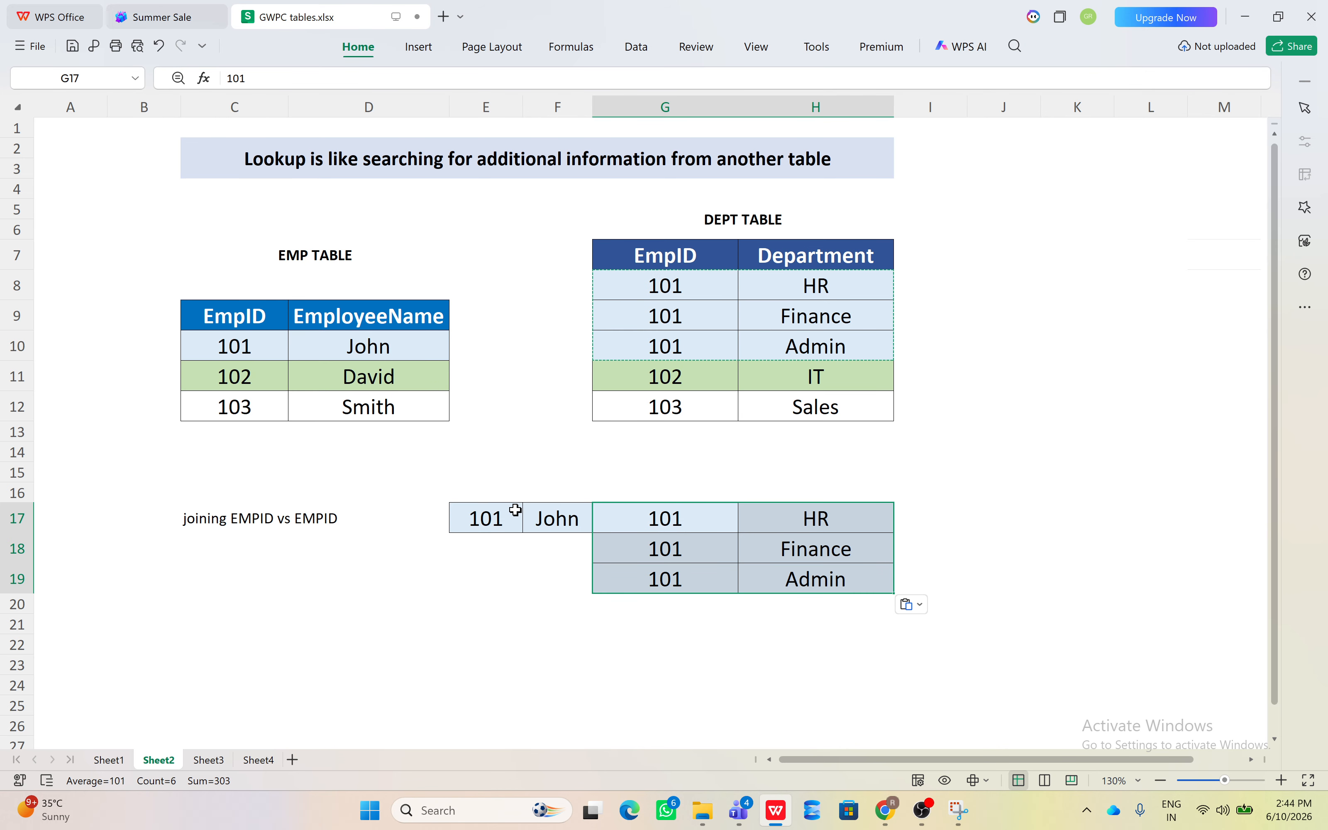
click(520, 522)
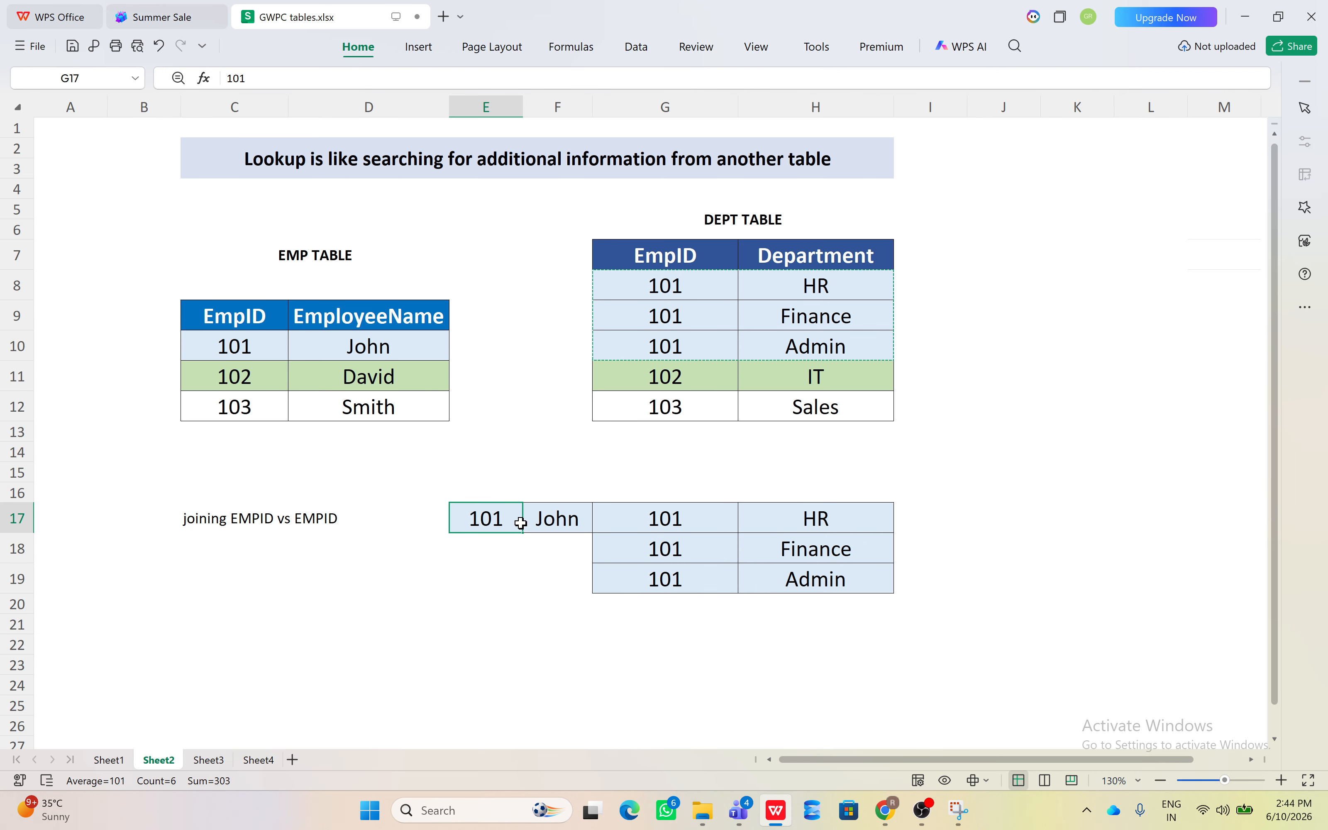
shift+click(675, 522)
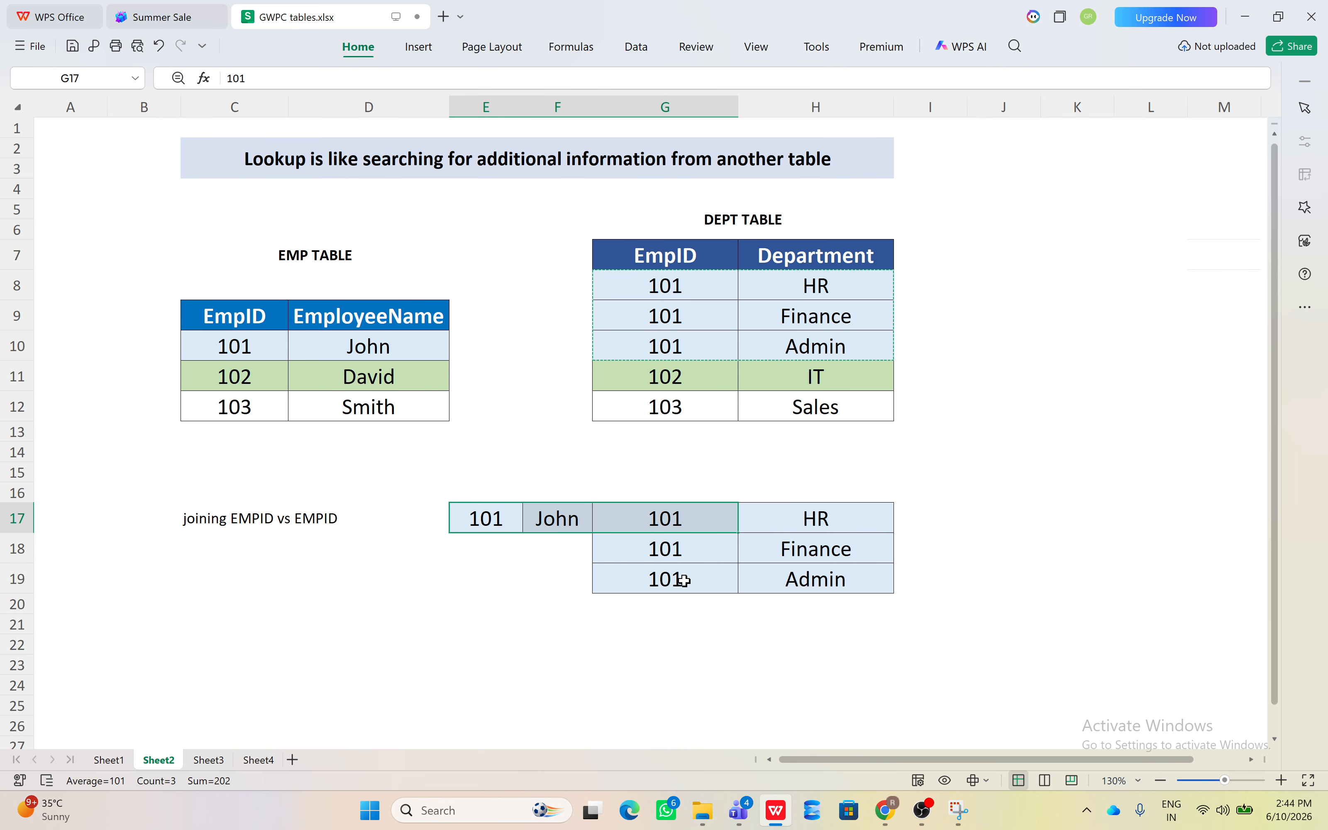
drag(684, 581, 771, 583)
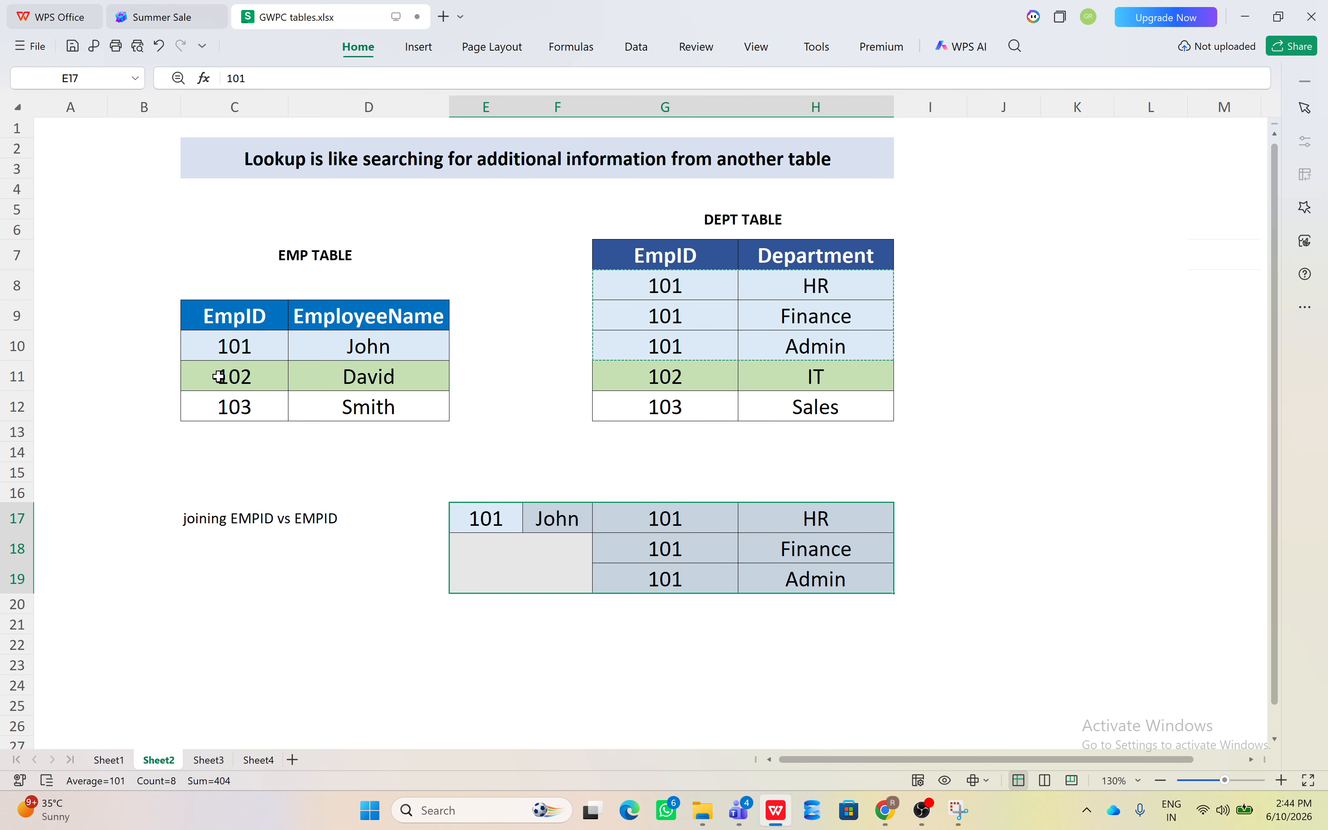
- Copy the second EMP table record from C11:D11 to E21:F21, below the first joined block
drag(219, 377, 381, 376)
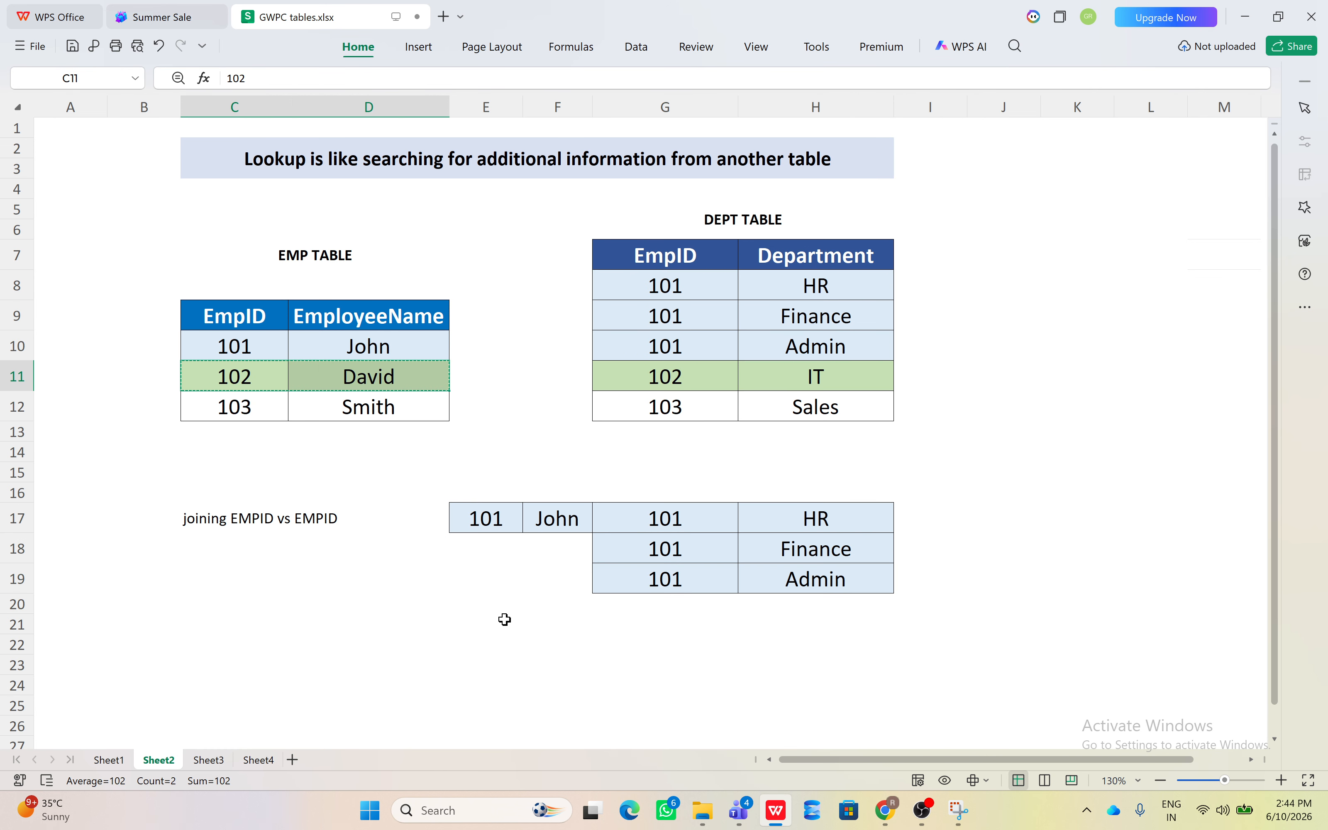
key(ctrl+c)
click(487, 626)
key(ctrl+v)
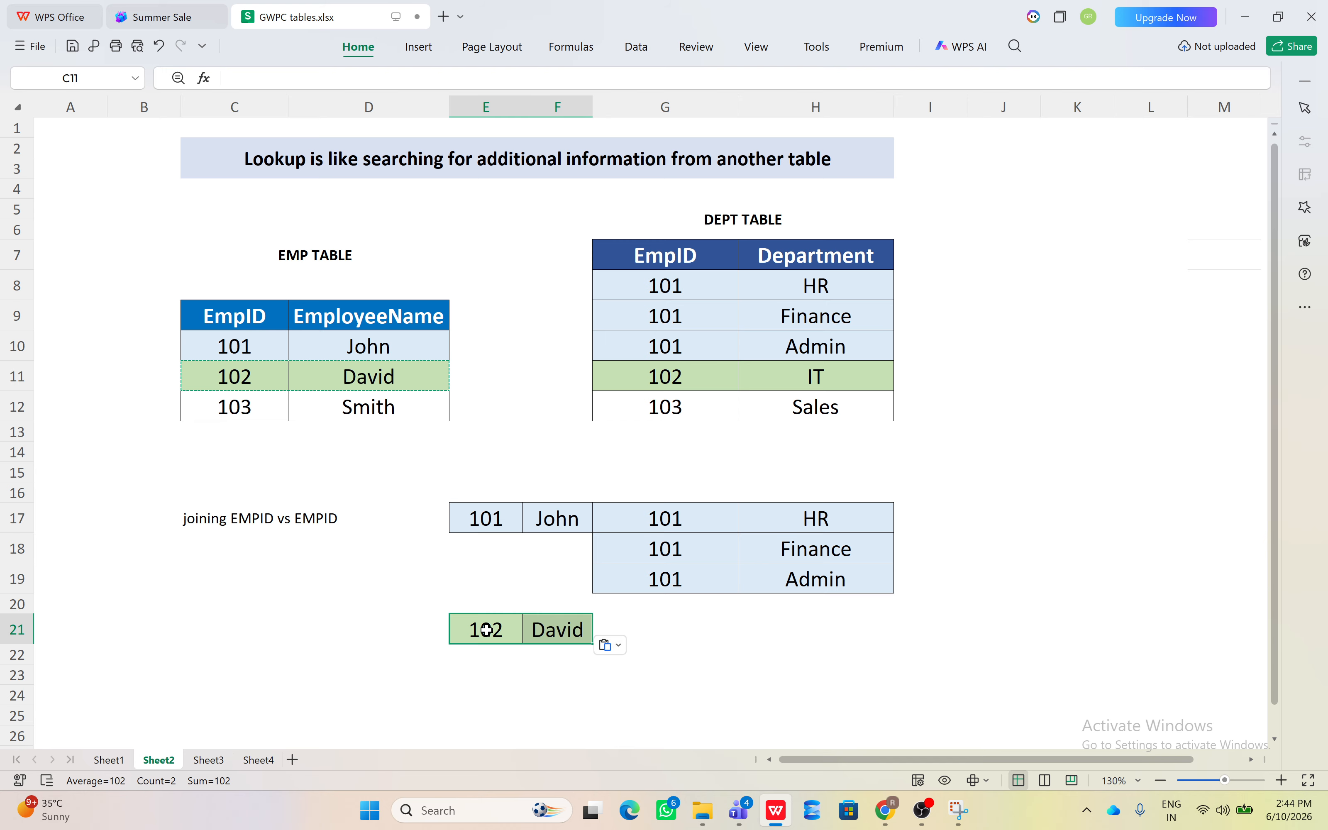
- Copy the matching DEPT row in G11:H11 to G21:H21, next to the copied second EMP record
click(656, 379)
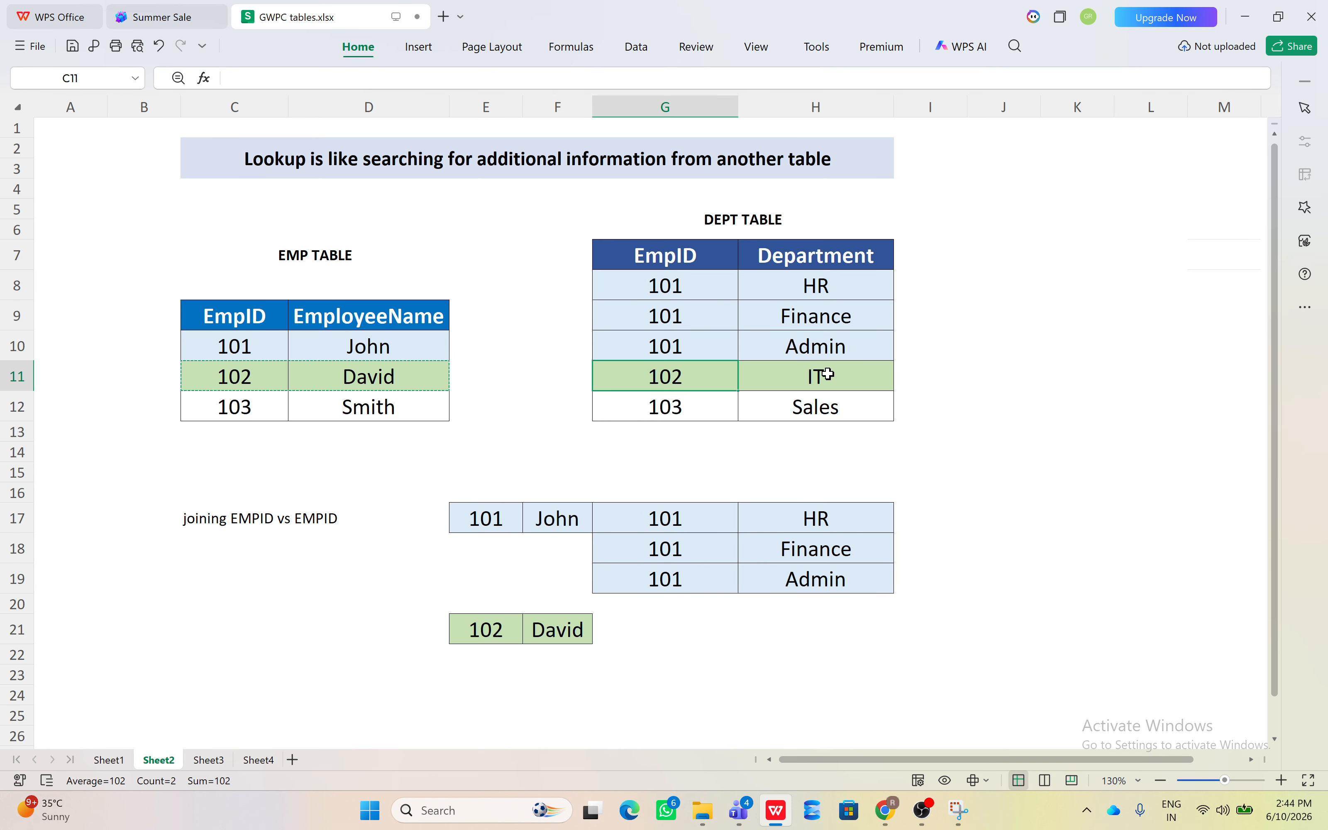
shift+click(821, 375)
key(ctrl+c)
click(650, 626)
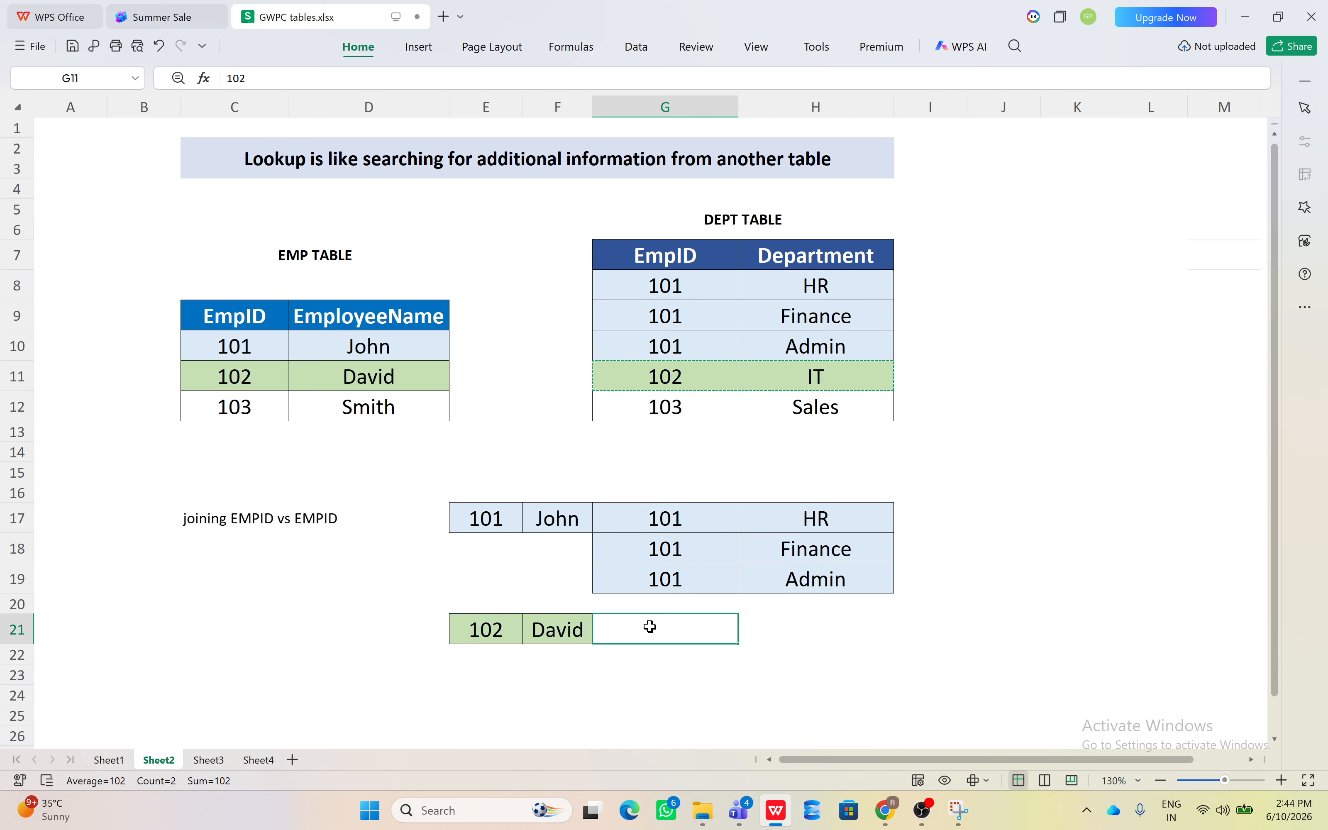
key(ctrl+v)
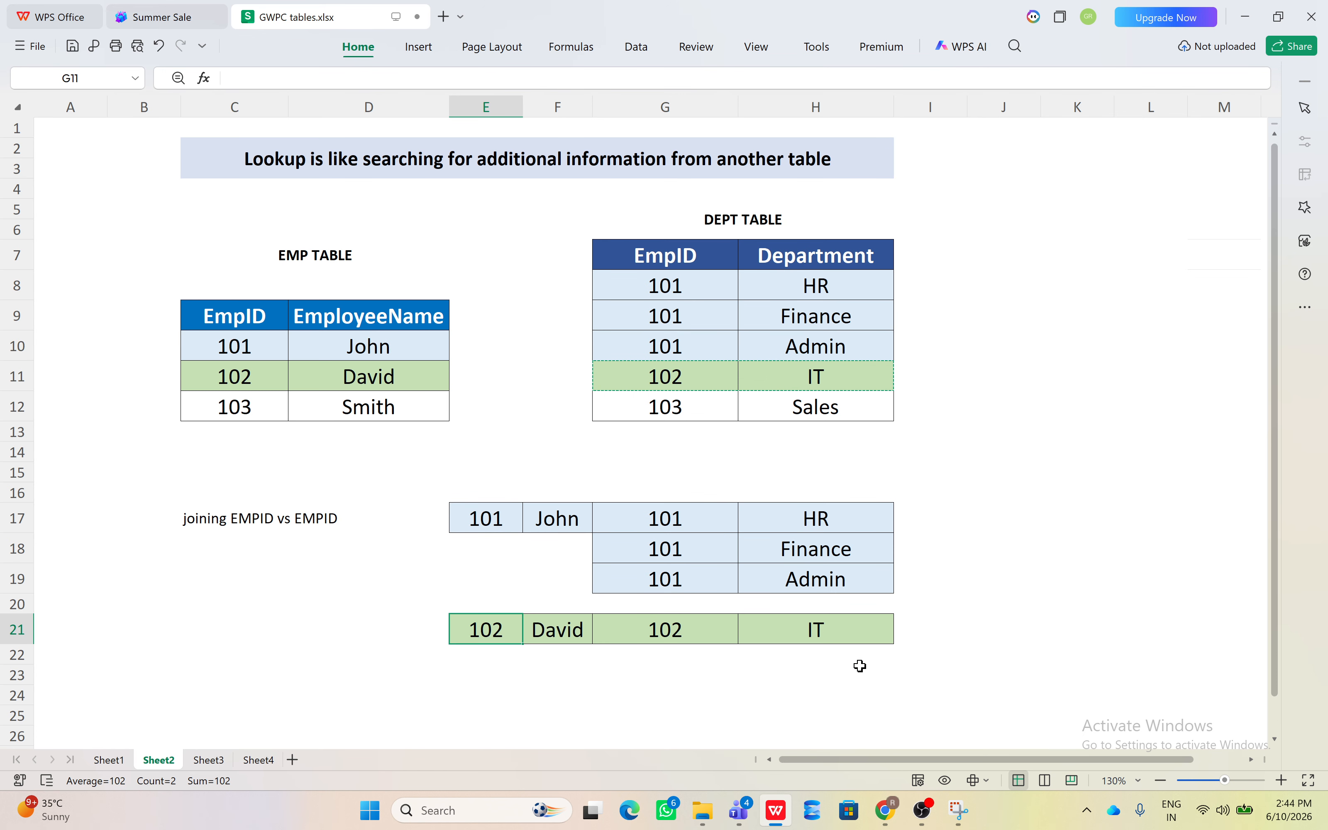
click(829, 629)
- Copy the third EMP table record from C12:D12 to E23:F23
click(236, 406)
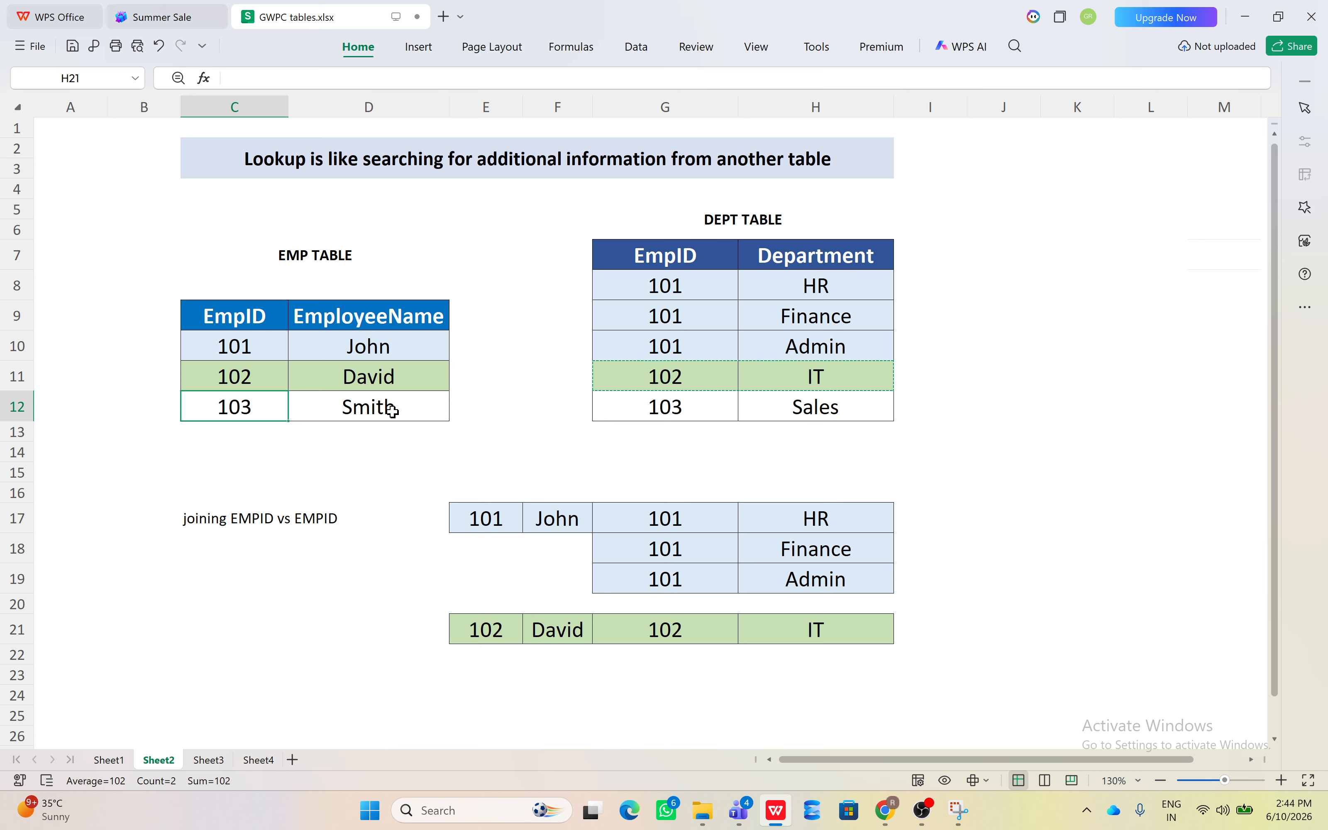
shift+click(388, 411)
key(ctrl+c)
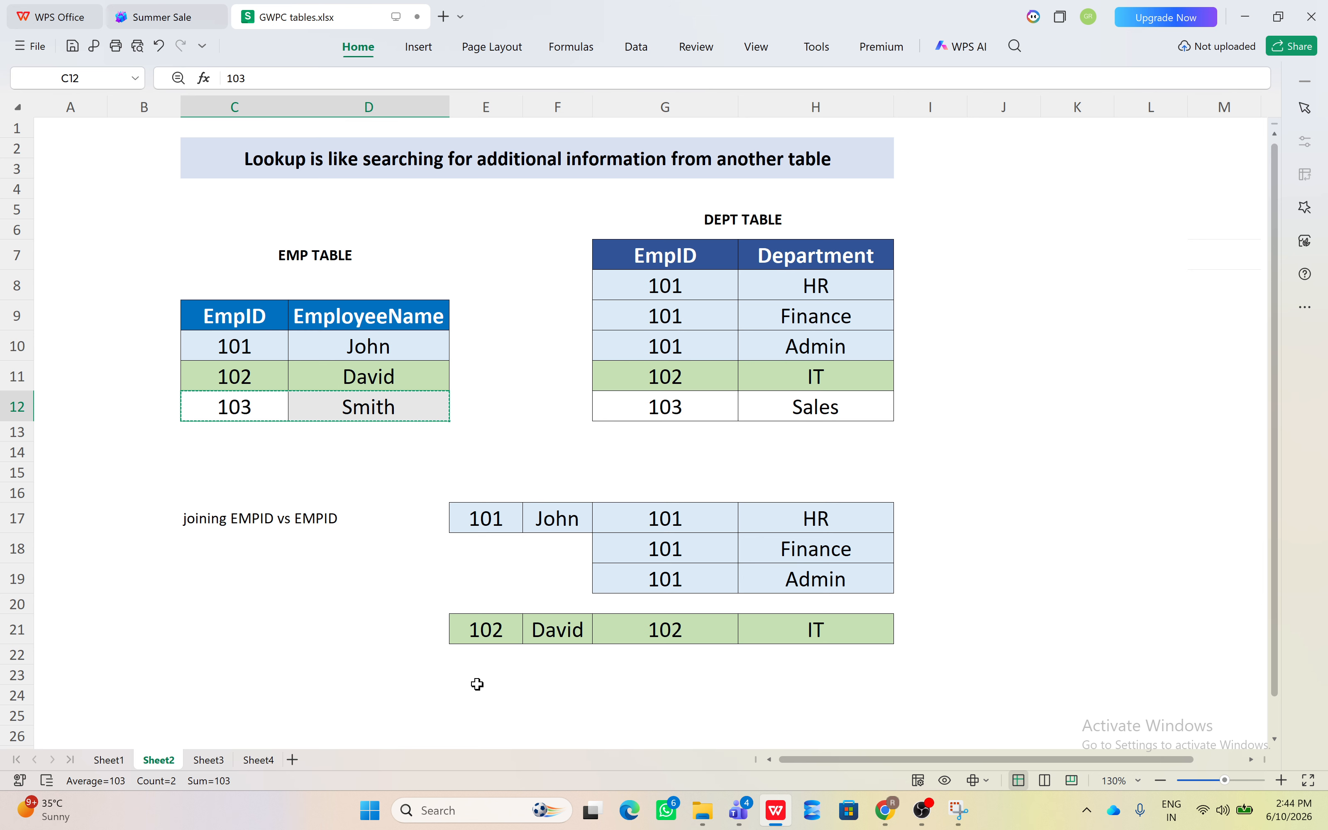
click(477, 684)
key(ctrl+v)
- Copy the matching DEPT row in G12:H12 to G23:H23, next to the copied third EMP record
click(657, 410)
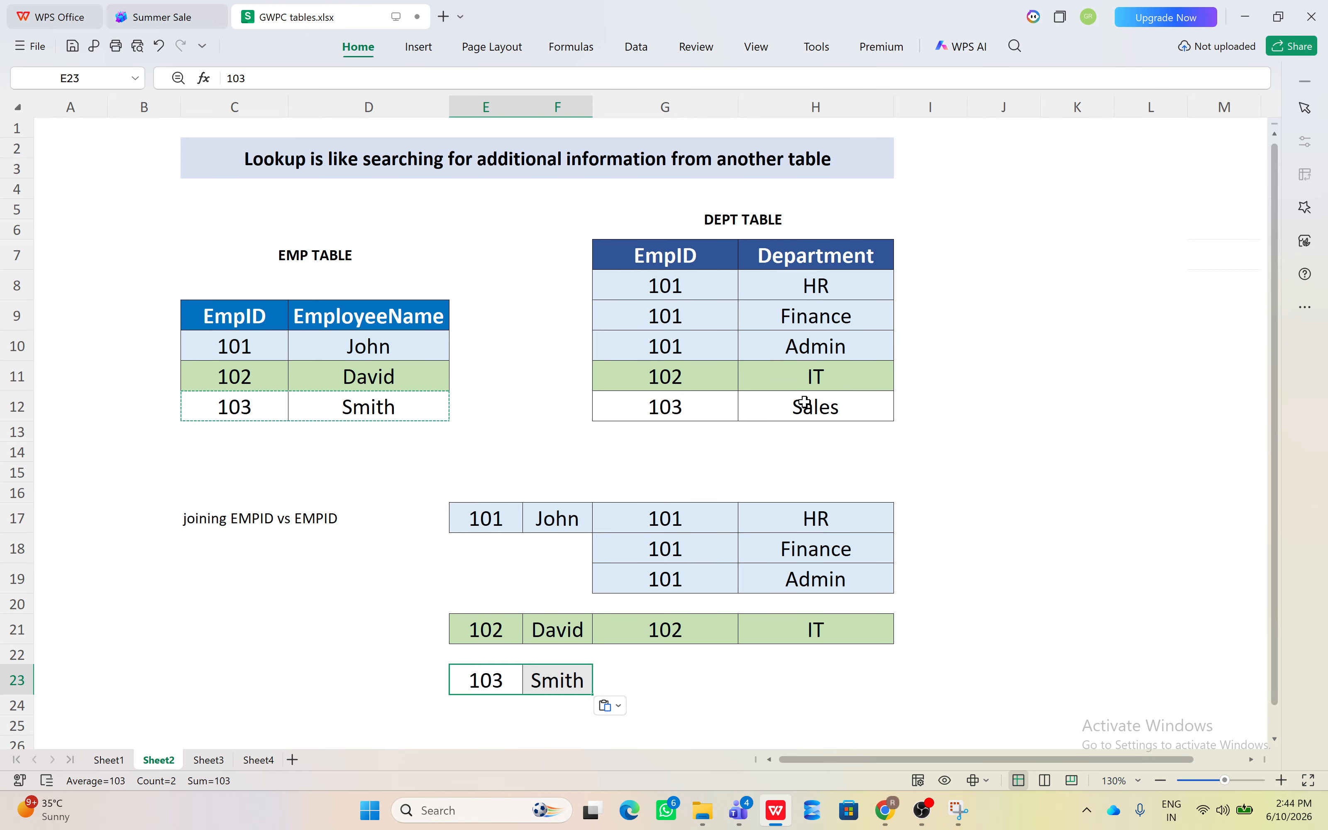
shift+click(827, 406)
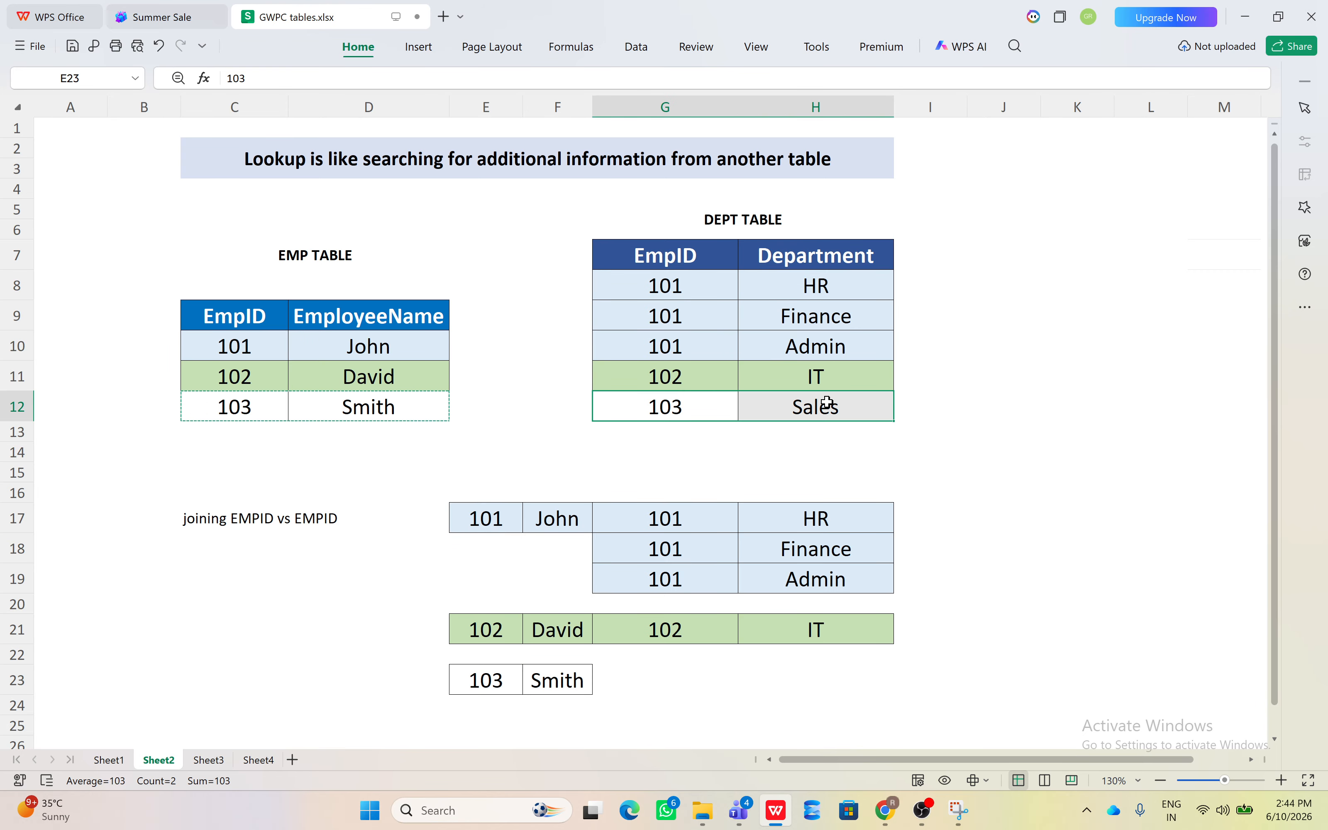
key(ctrl+c)
click(674, 680)
key(ctrl+v)
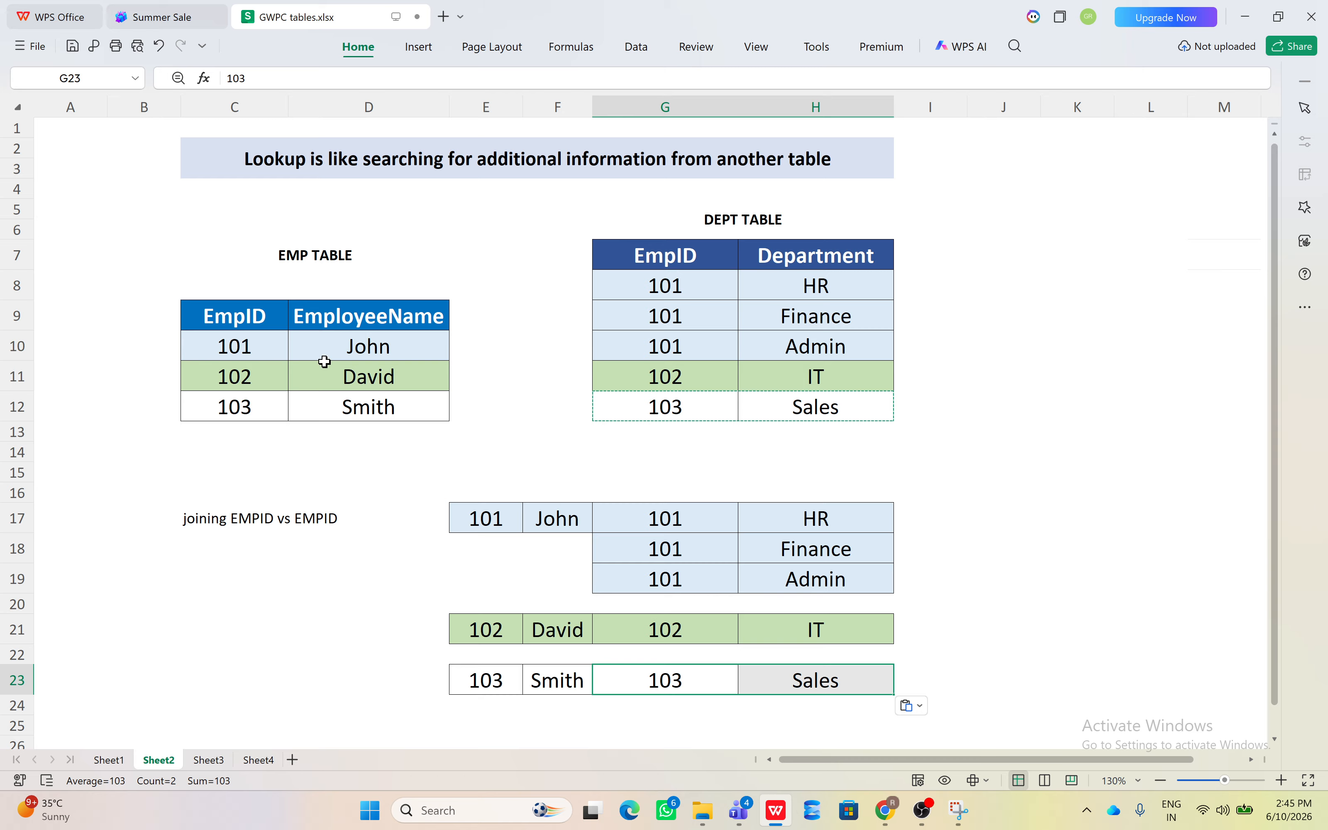
- Add a fourth EMP table record in row 13 with EmpID 104 and an employee's first name
click(236, 345)
drag(245, 402, 237, 457)
click(233, 429)
text(104)
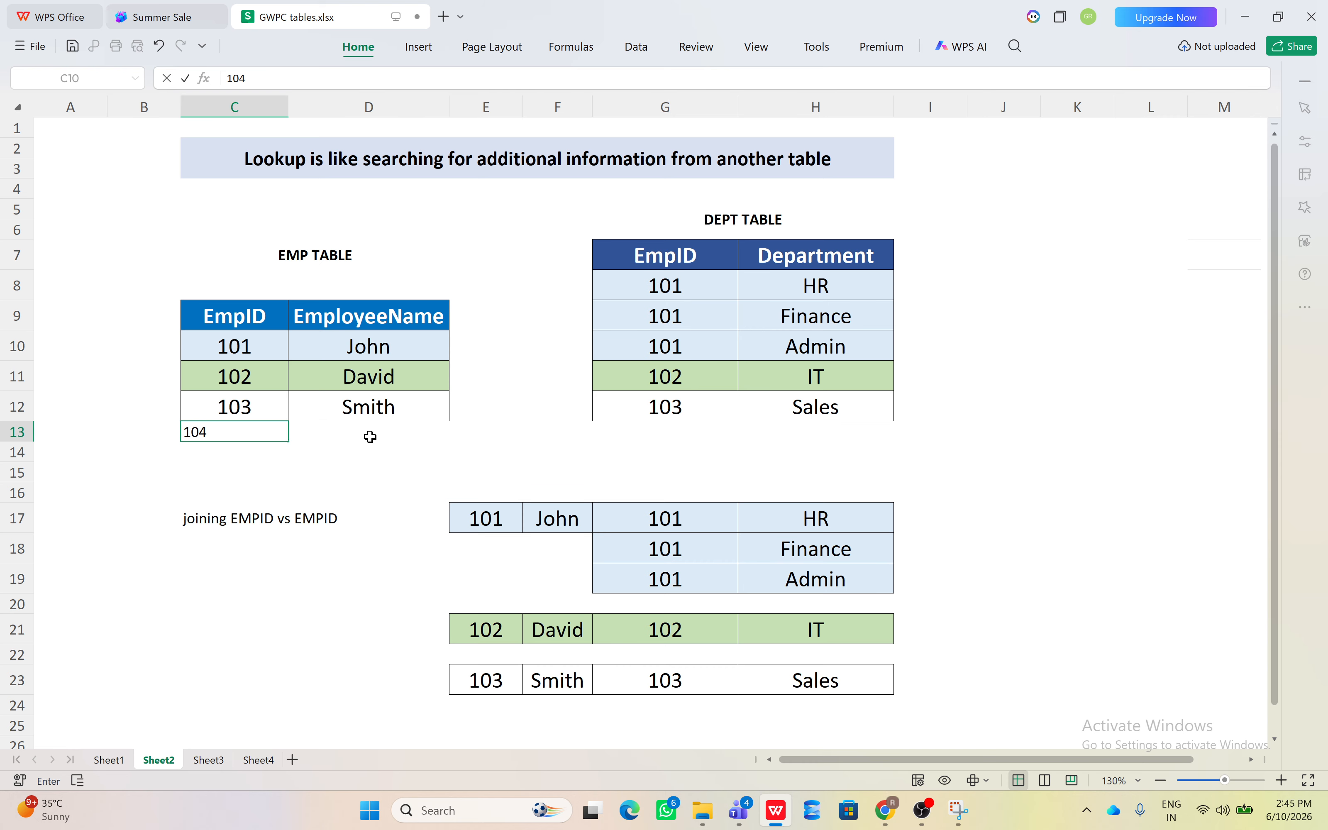
click(370, 437)
text(Rajani)
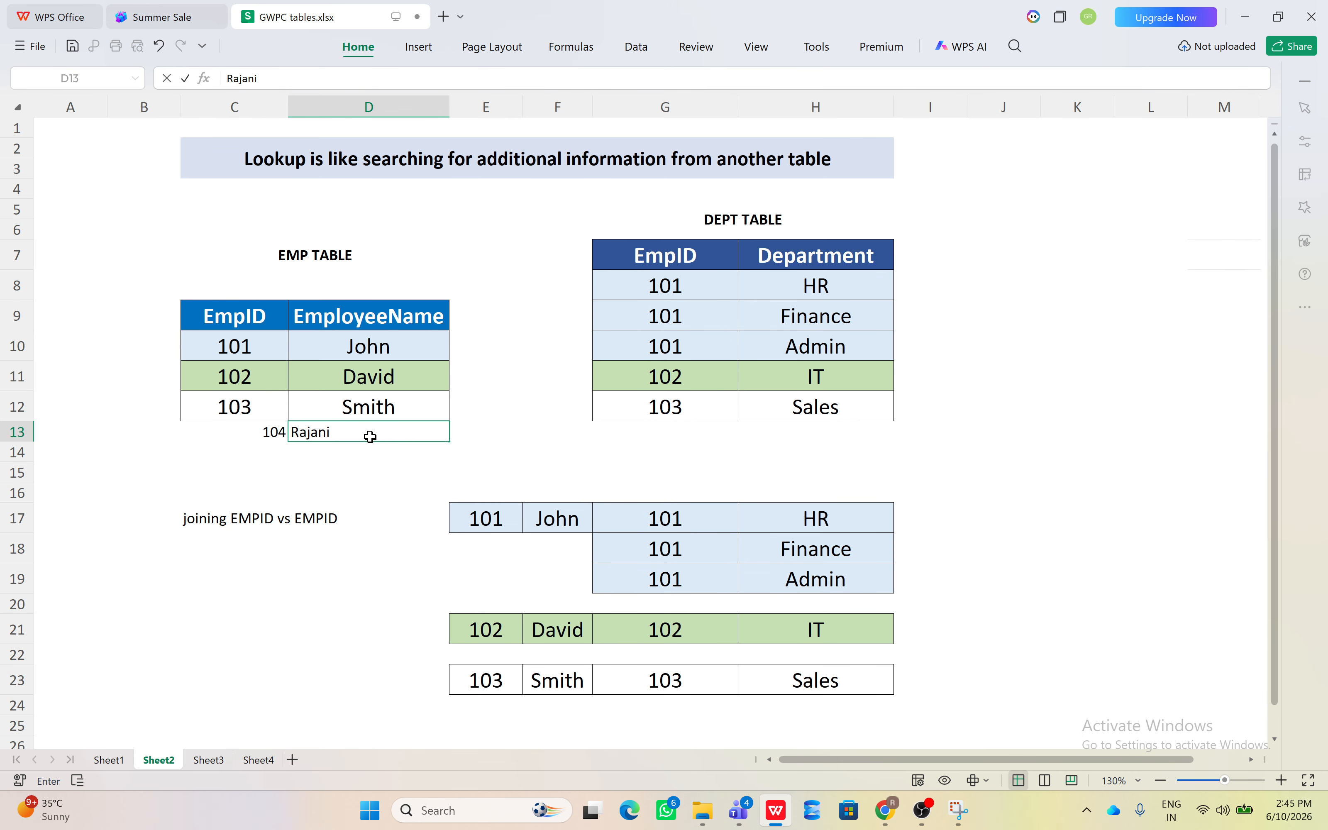
- Apply the formatting of EMP table row C12:D12 to the new record in C13:D13
drag(223, 415, 409, 416)
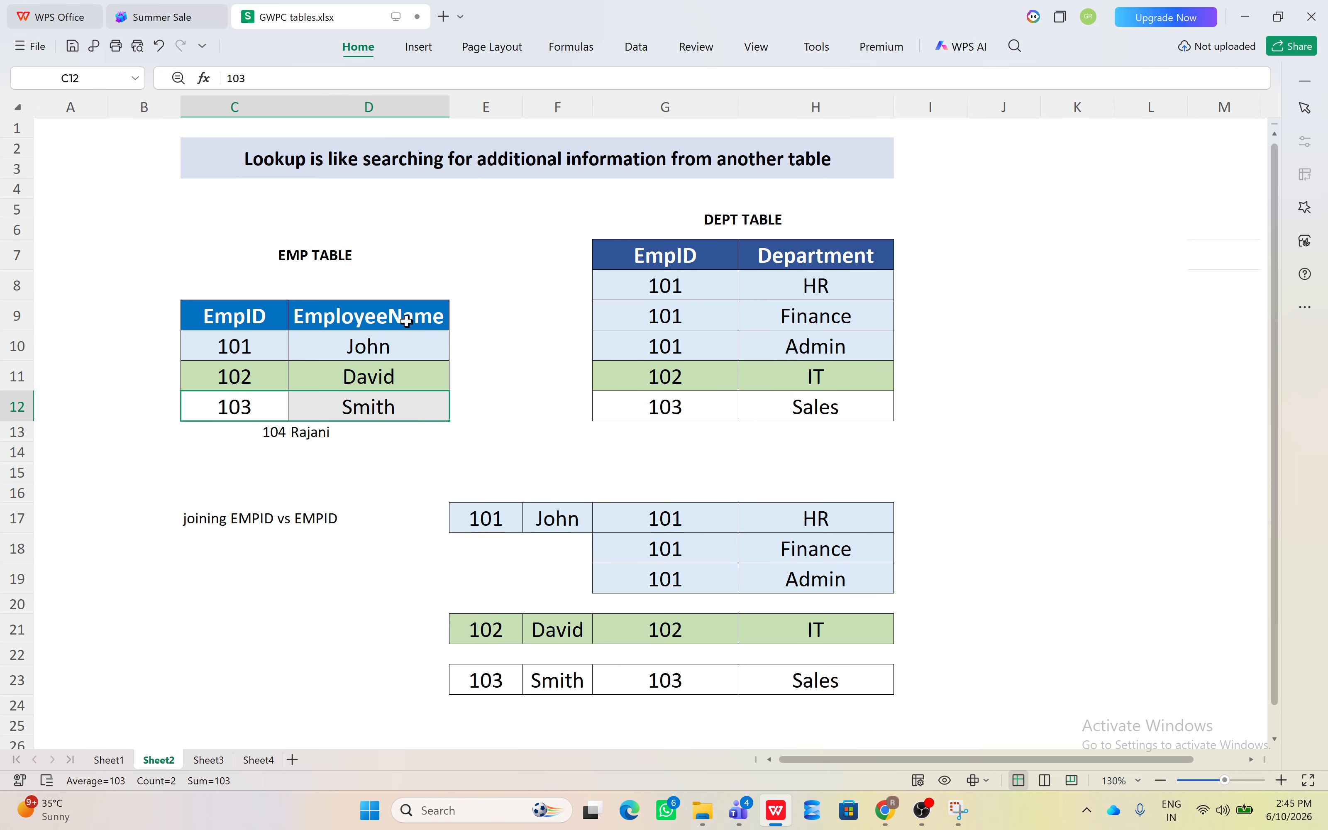
click(362, 55)
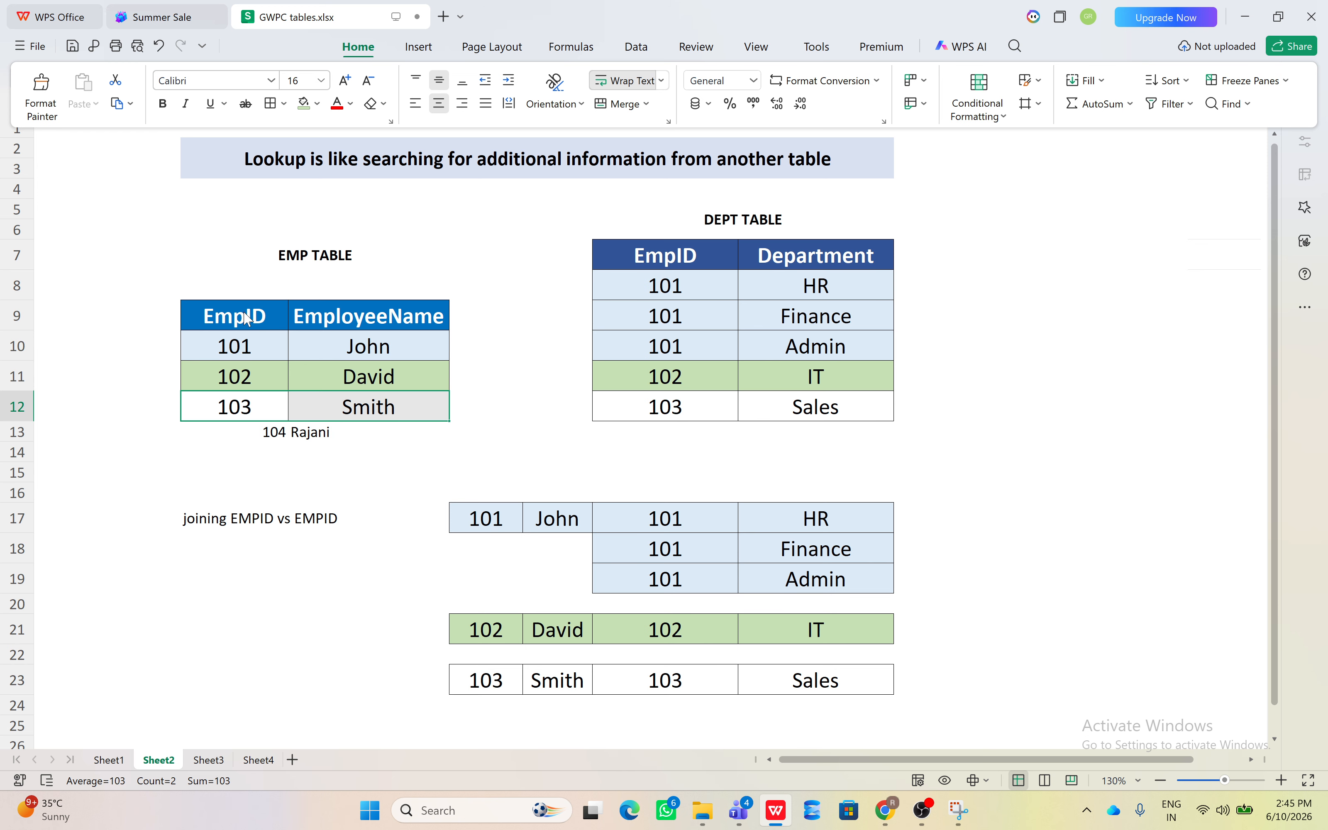
click(46, 114)
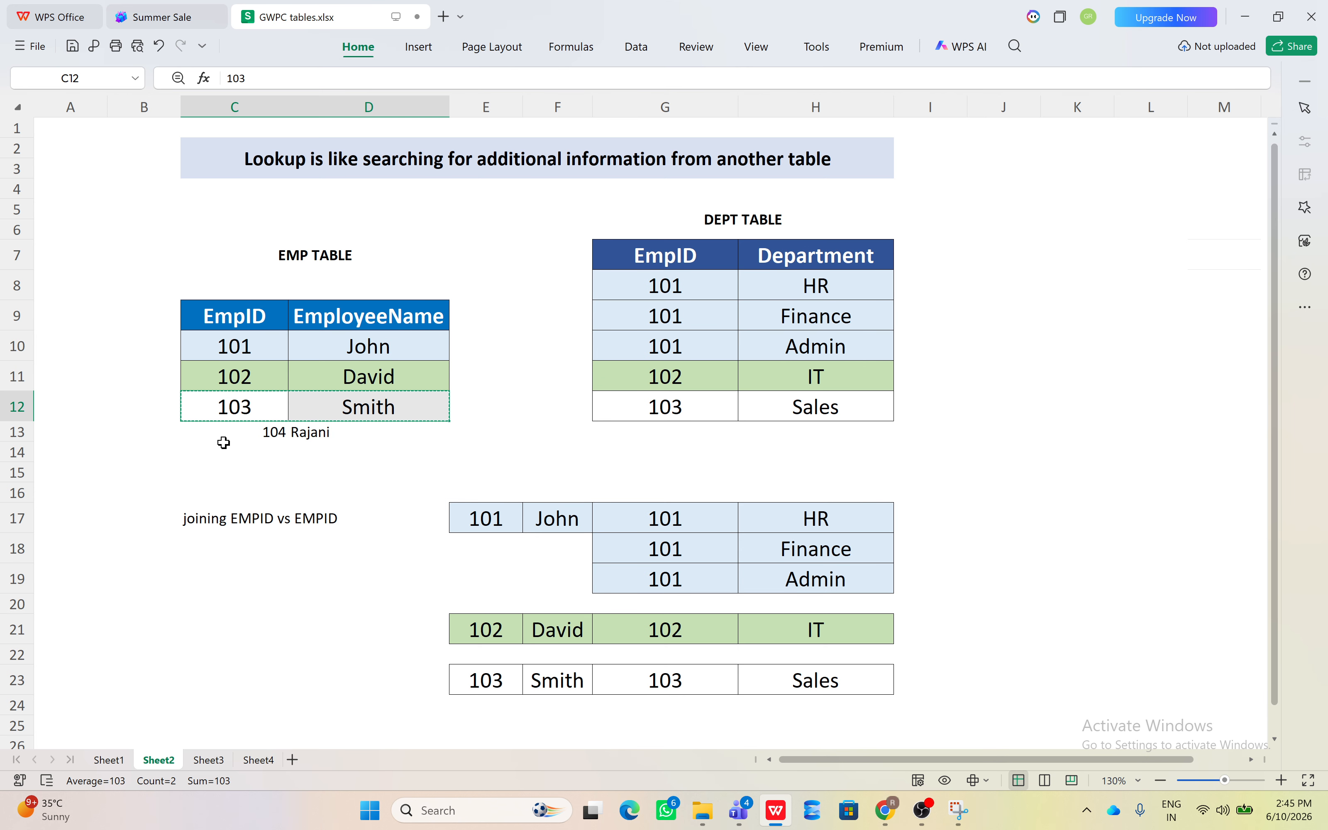
click(223, 435)
drag(383, 438, 387, 433)
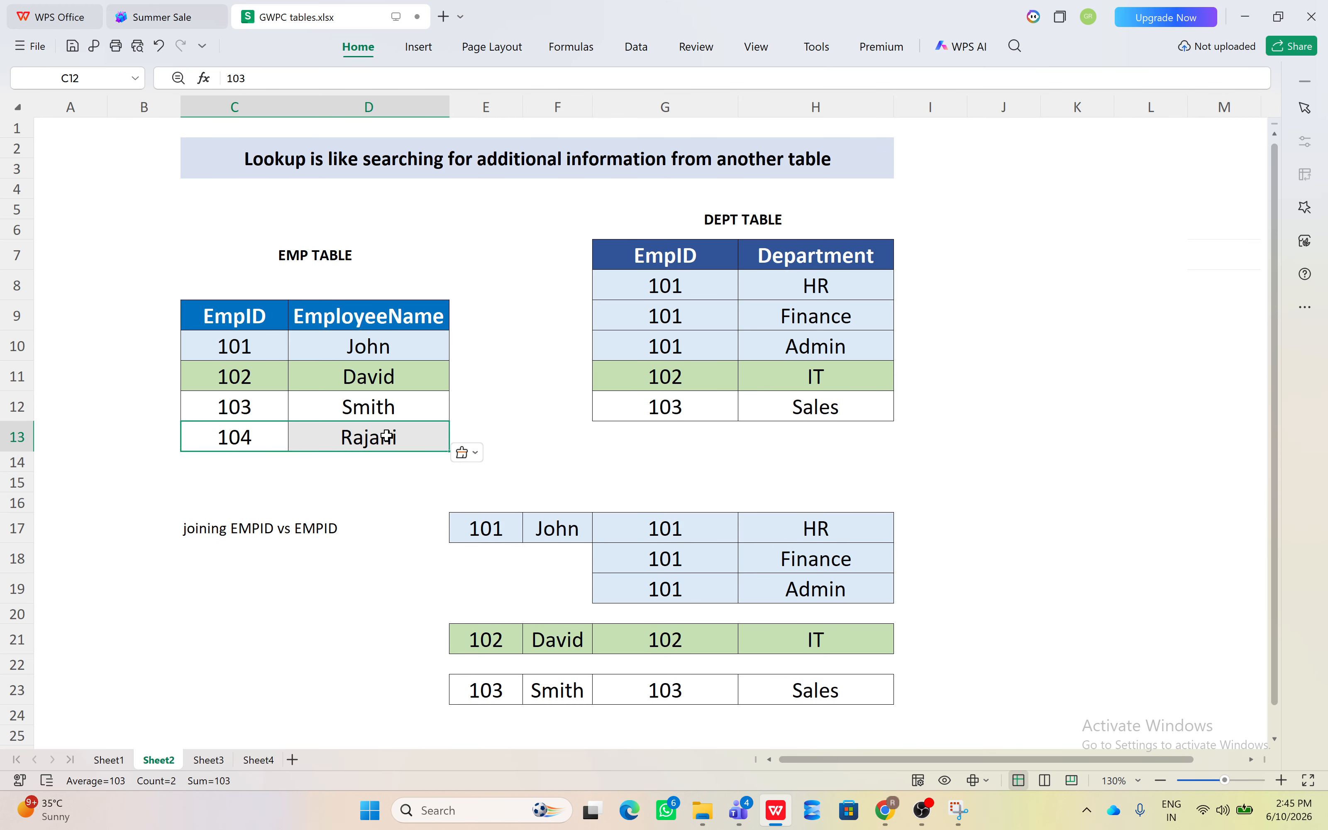
- Copy the new EMP record to E24:F24 and enter null in G24 and H24 for its missing department match
click(488, 719)
key(ctrl+v)
click(686, 728)
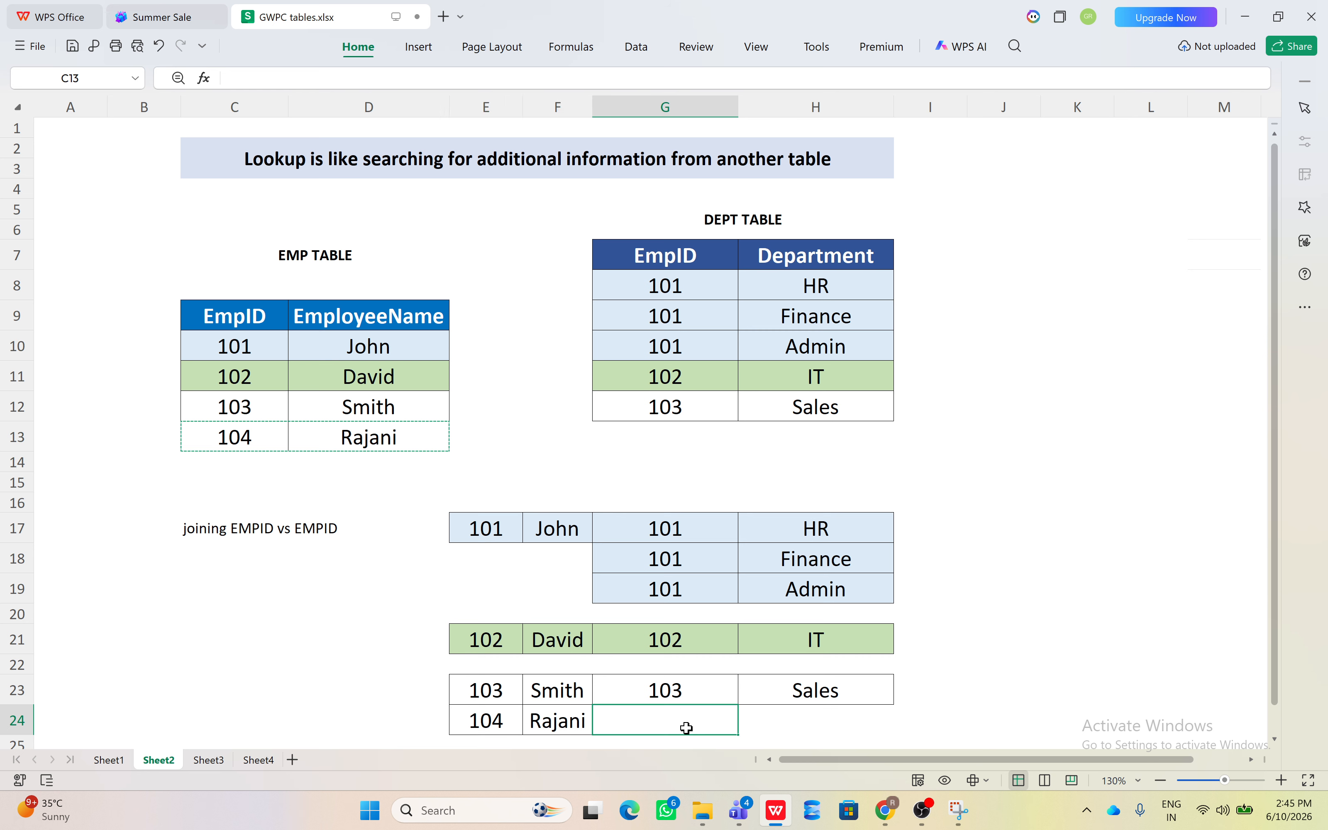
text(null)
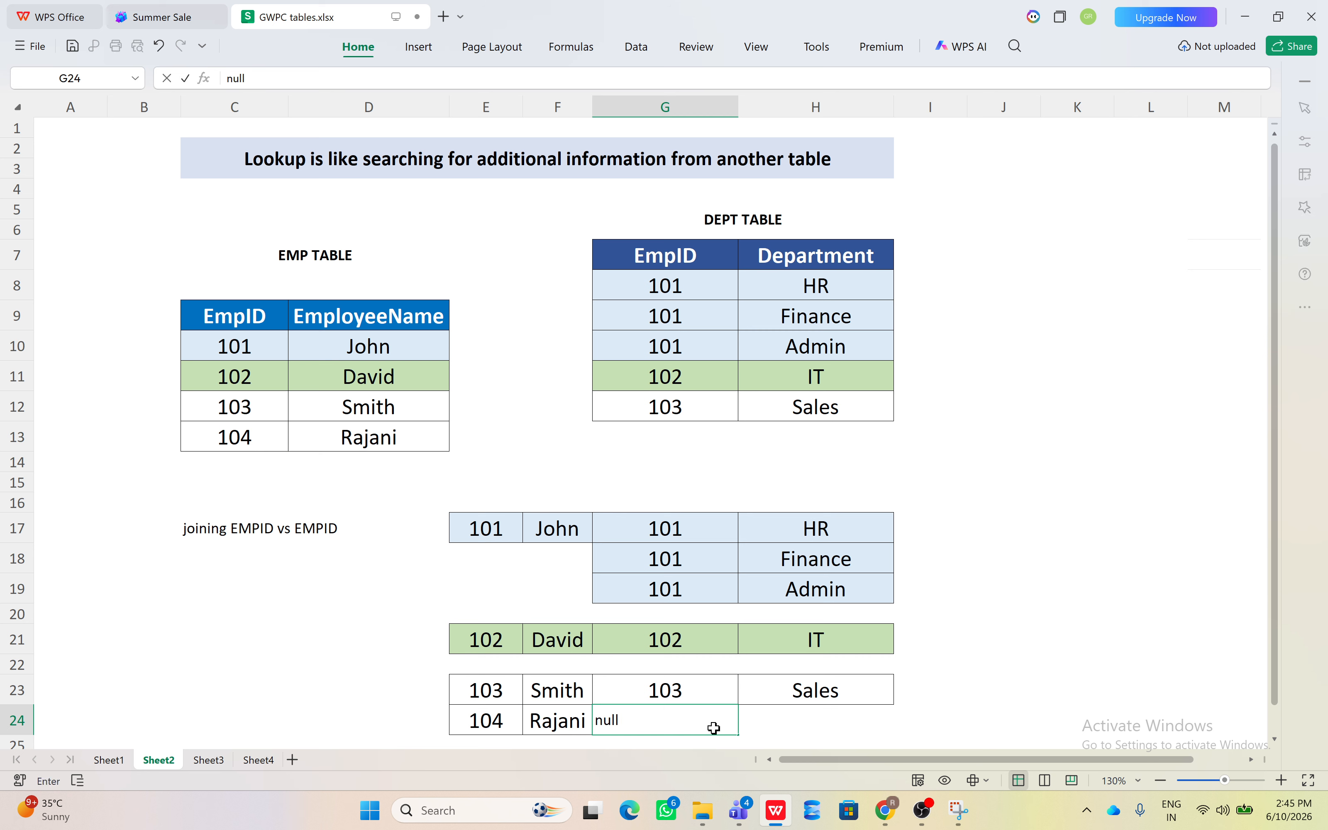
click(810, 723)
text(null)
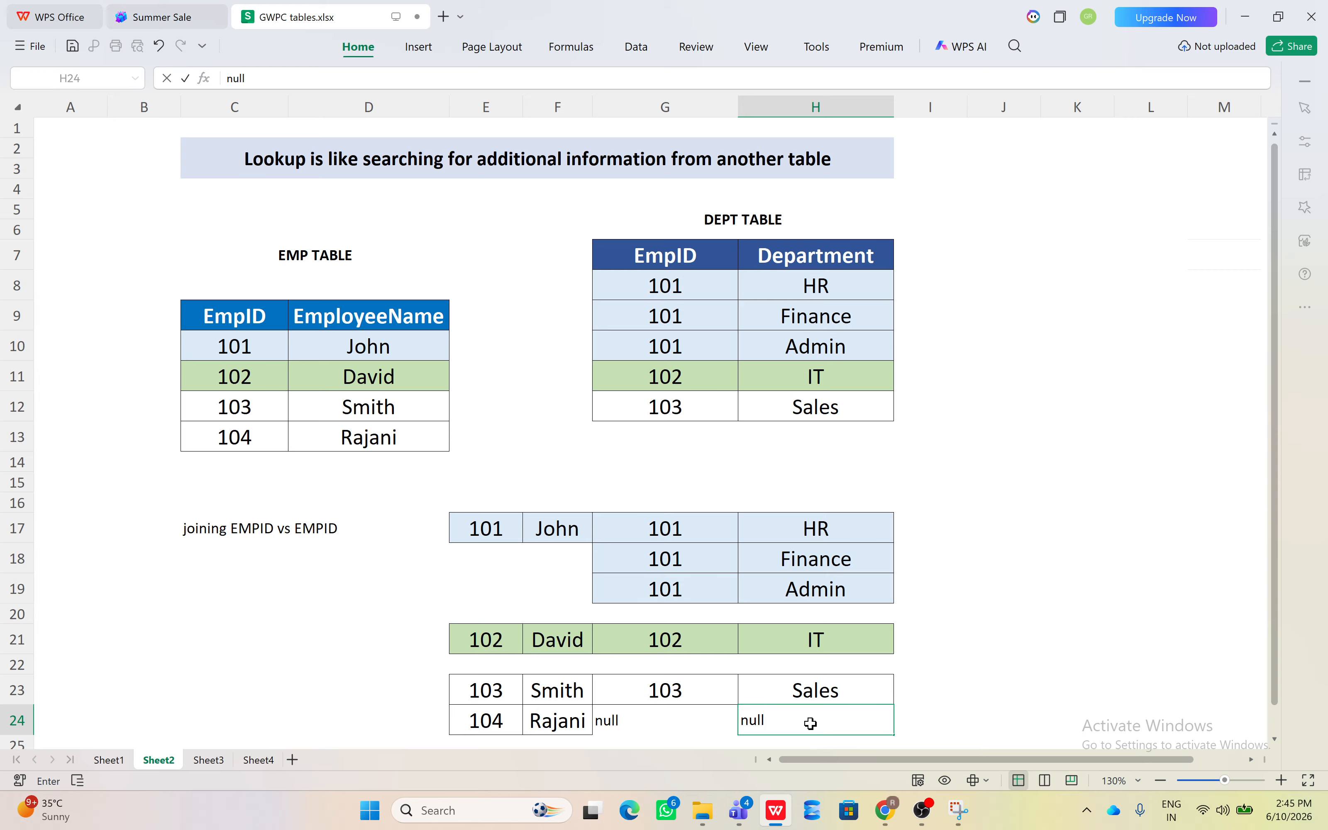
- Examine the joined results in E17:H24 against the EMP table and the EmpID columns of both tables
click(485, 527)
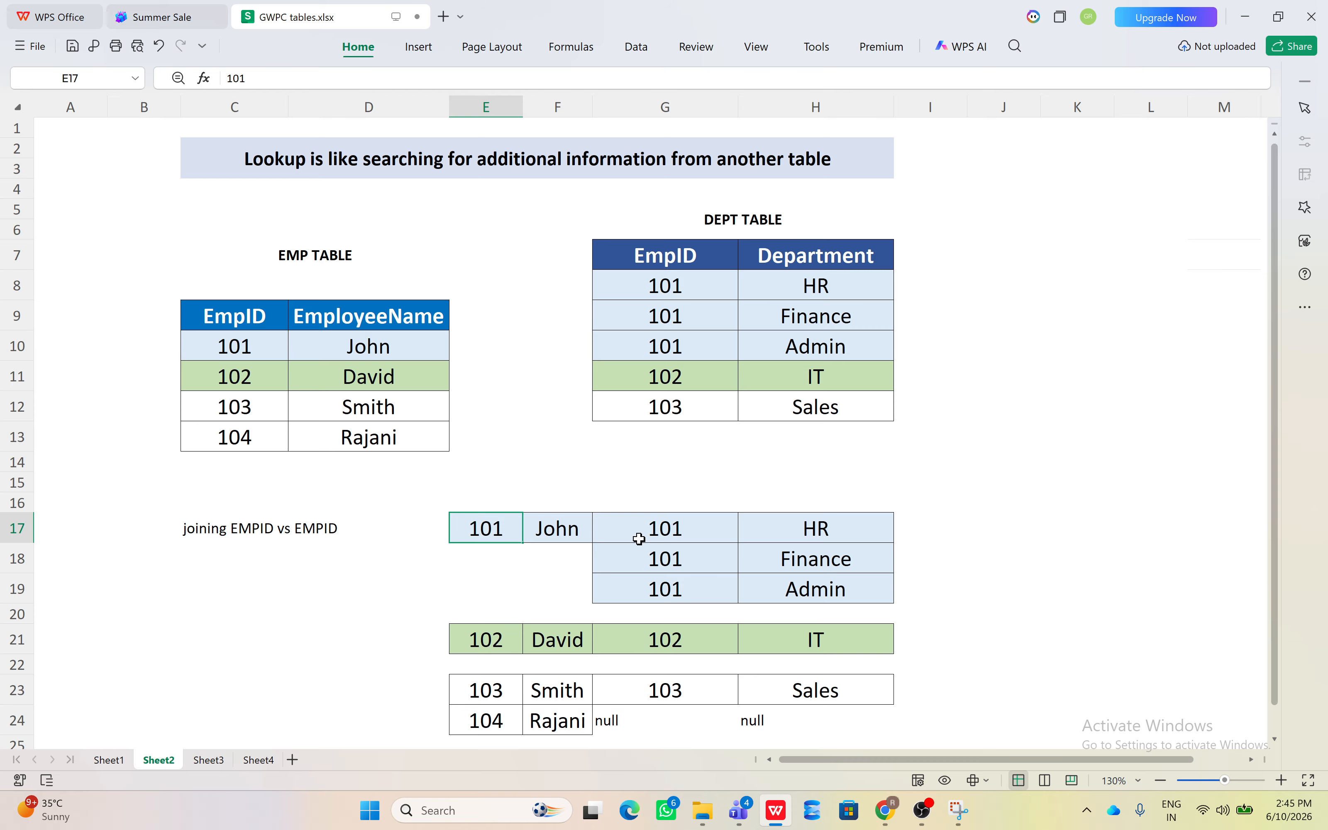
click(636, 524)
key(shift+Down)
drag(780, 722, 814, 722)
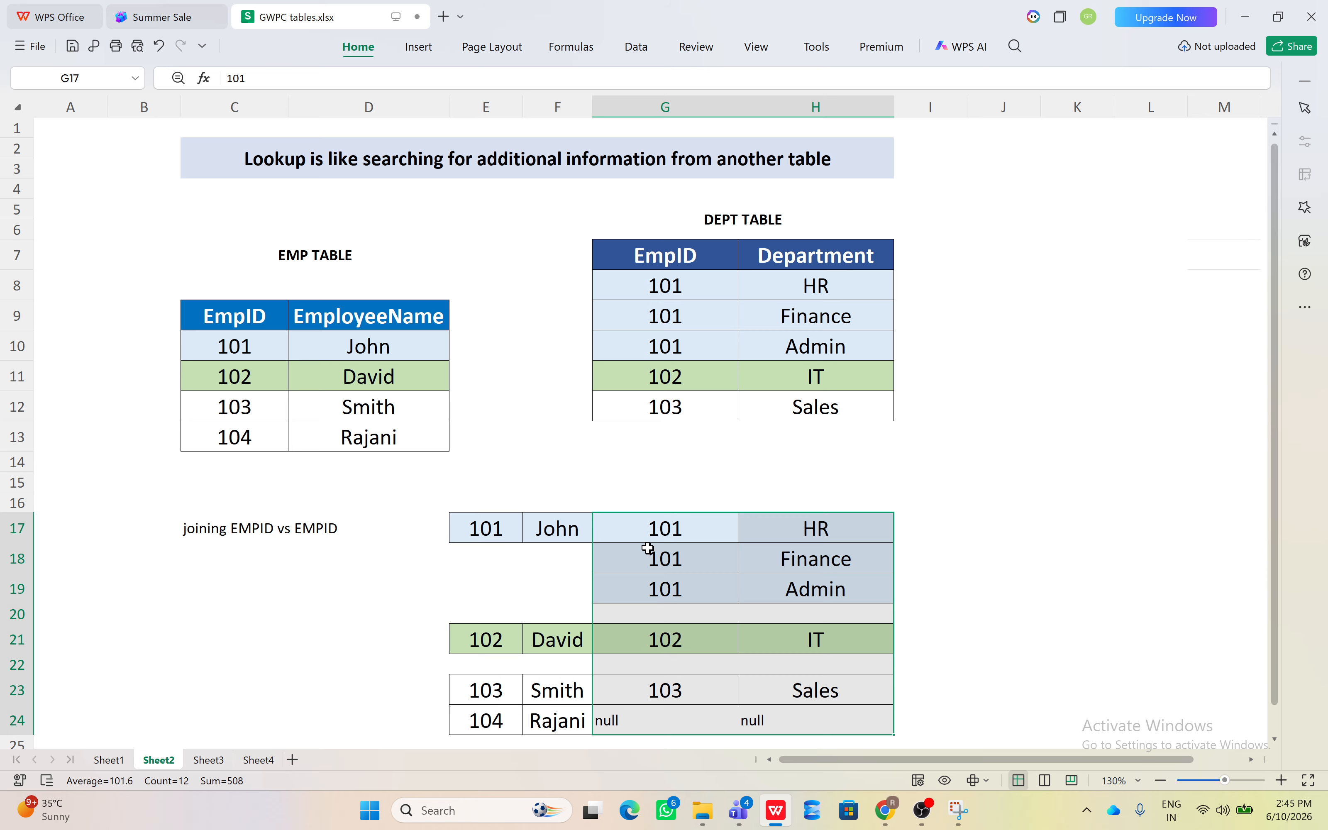
click(214, 314)
drag(342, 394, 409, 433)
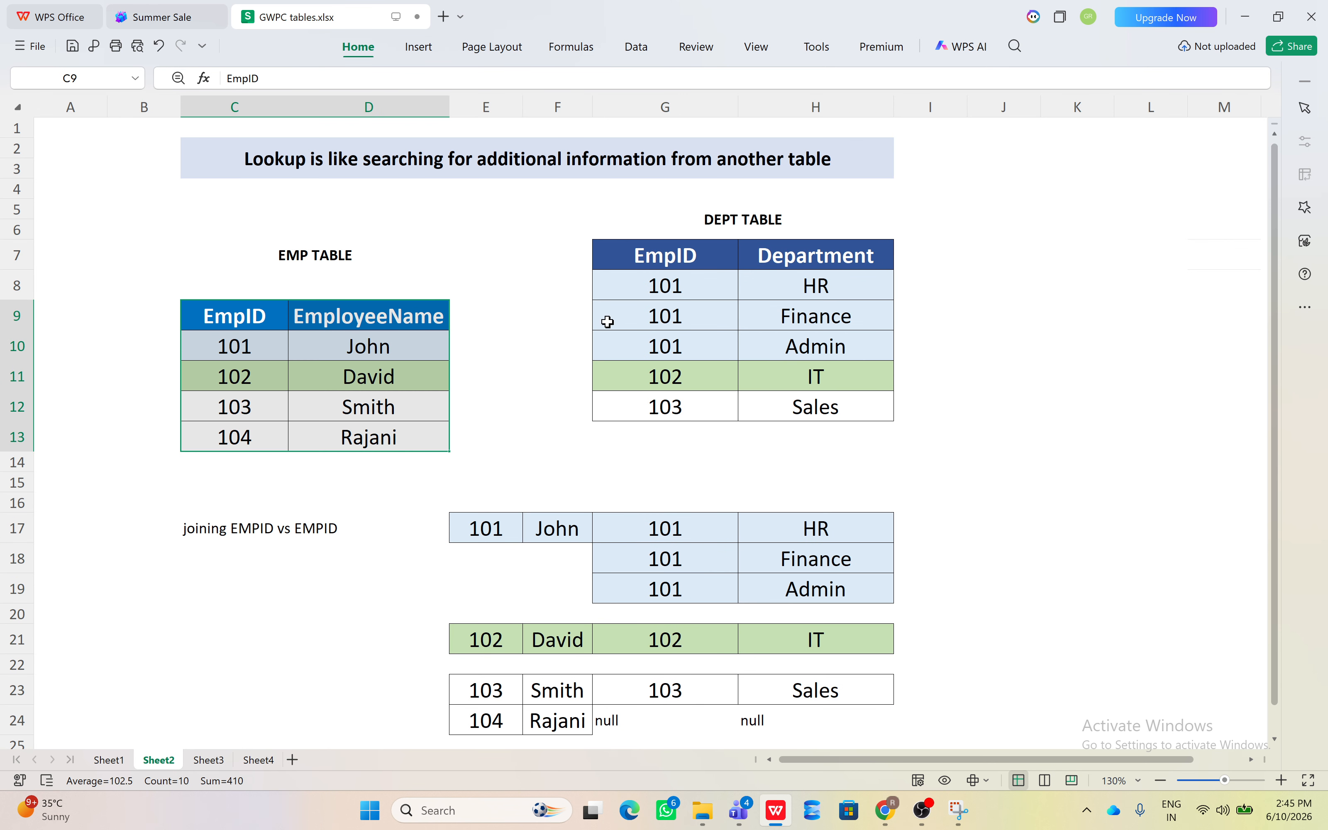
click(294, 159)
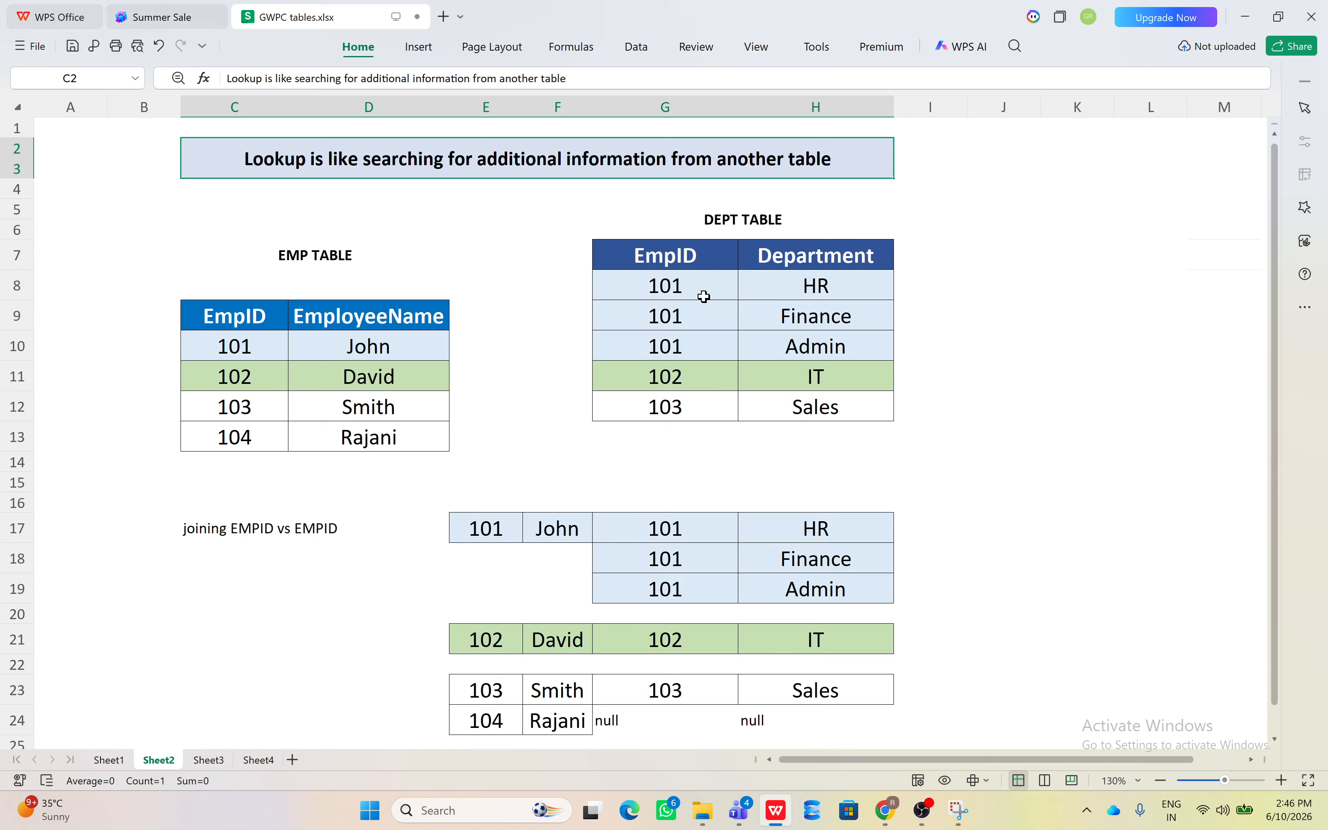
drag(221, 317, 410, 442)
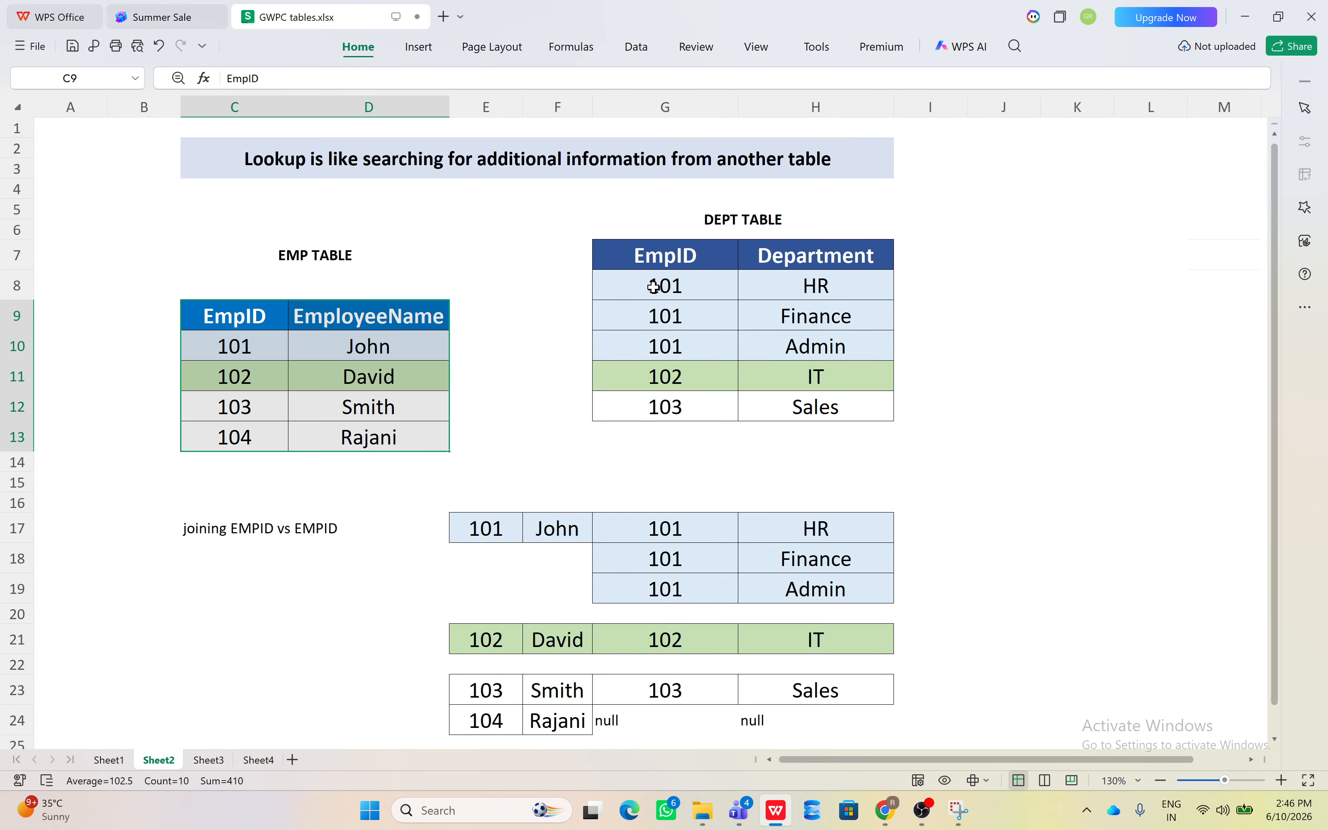
drag(226, 312, 236, 347)
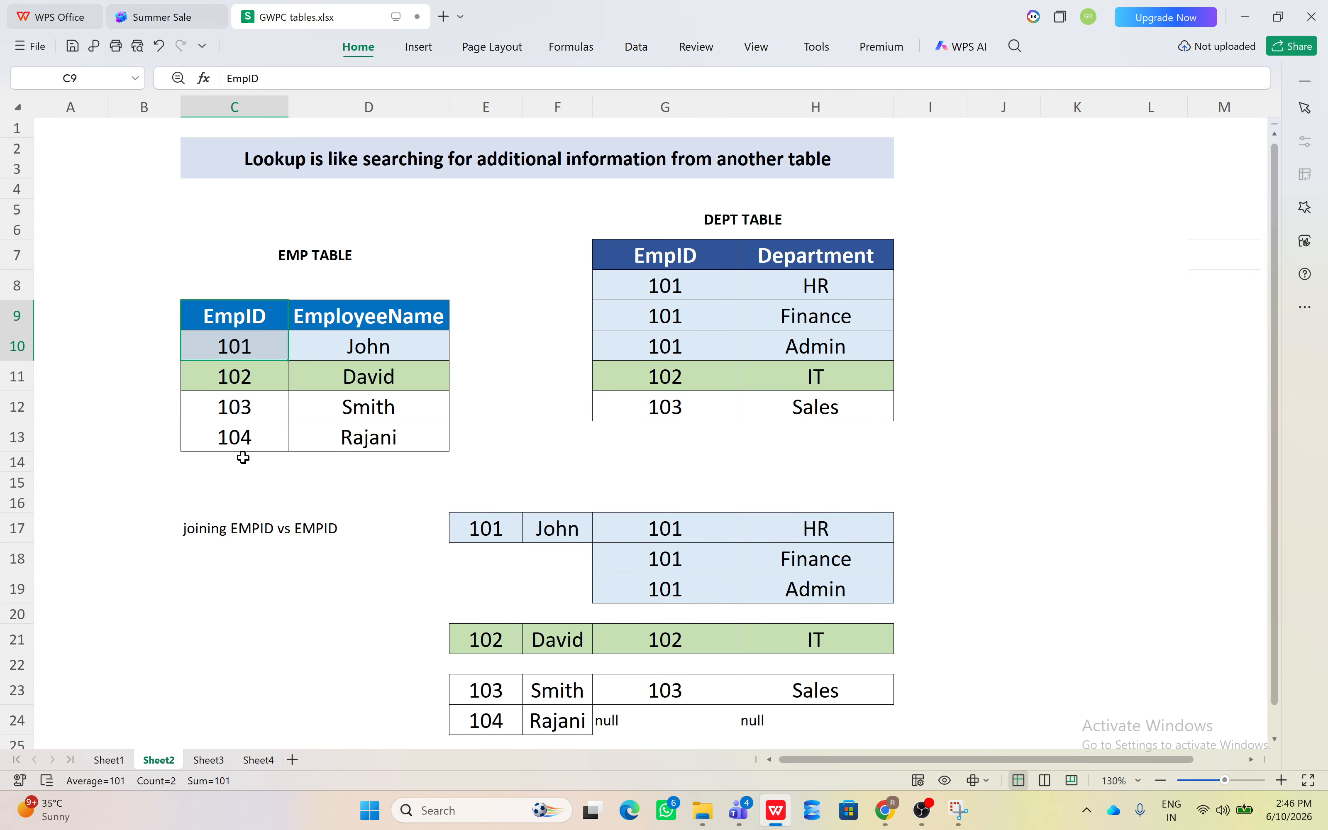
drag(244, 483, 243, 477)
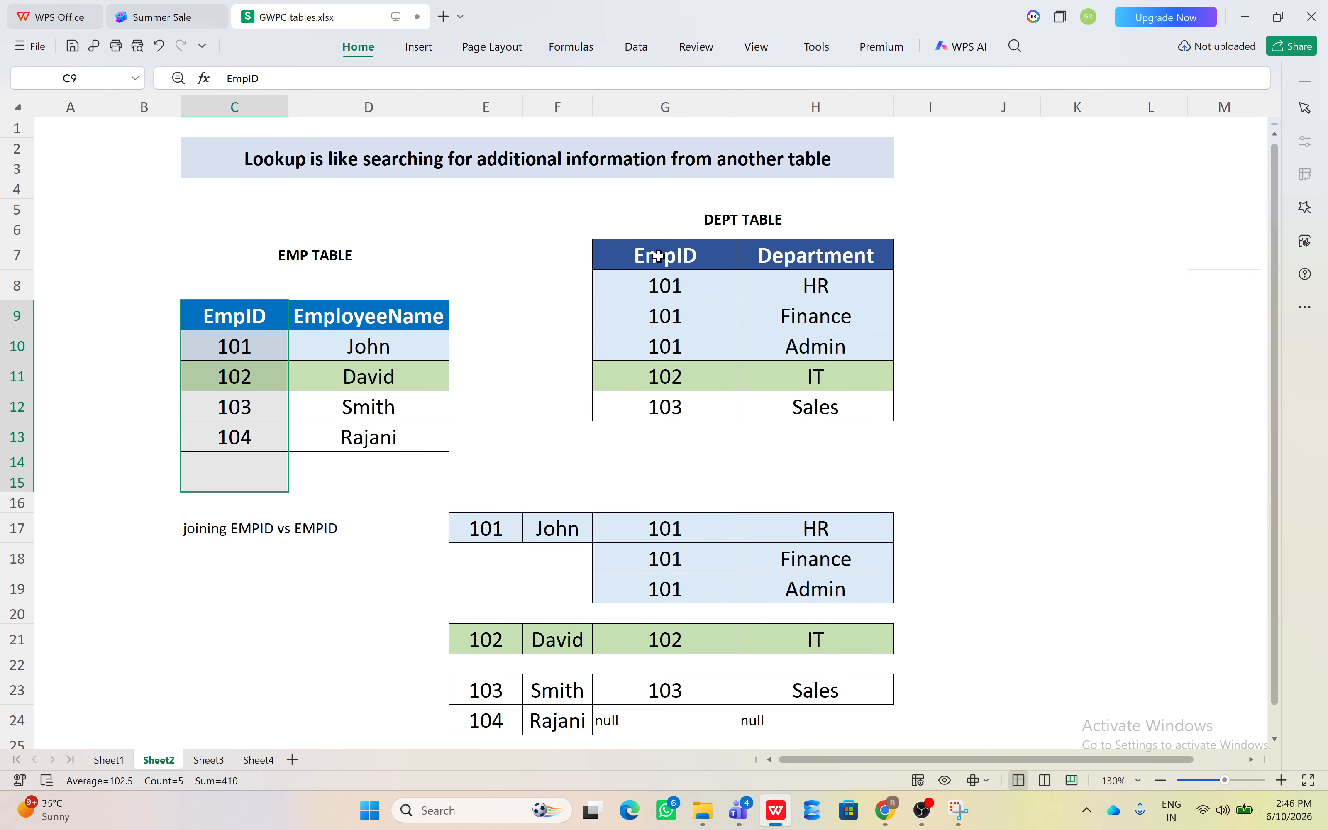
drag(658, 257, 656, 406)
- Compare each EMP table record with its matching DEPT table rows and check the null result in G24:H24
click(215, 344)
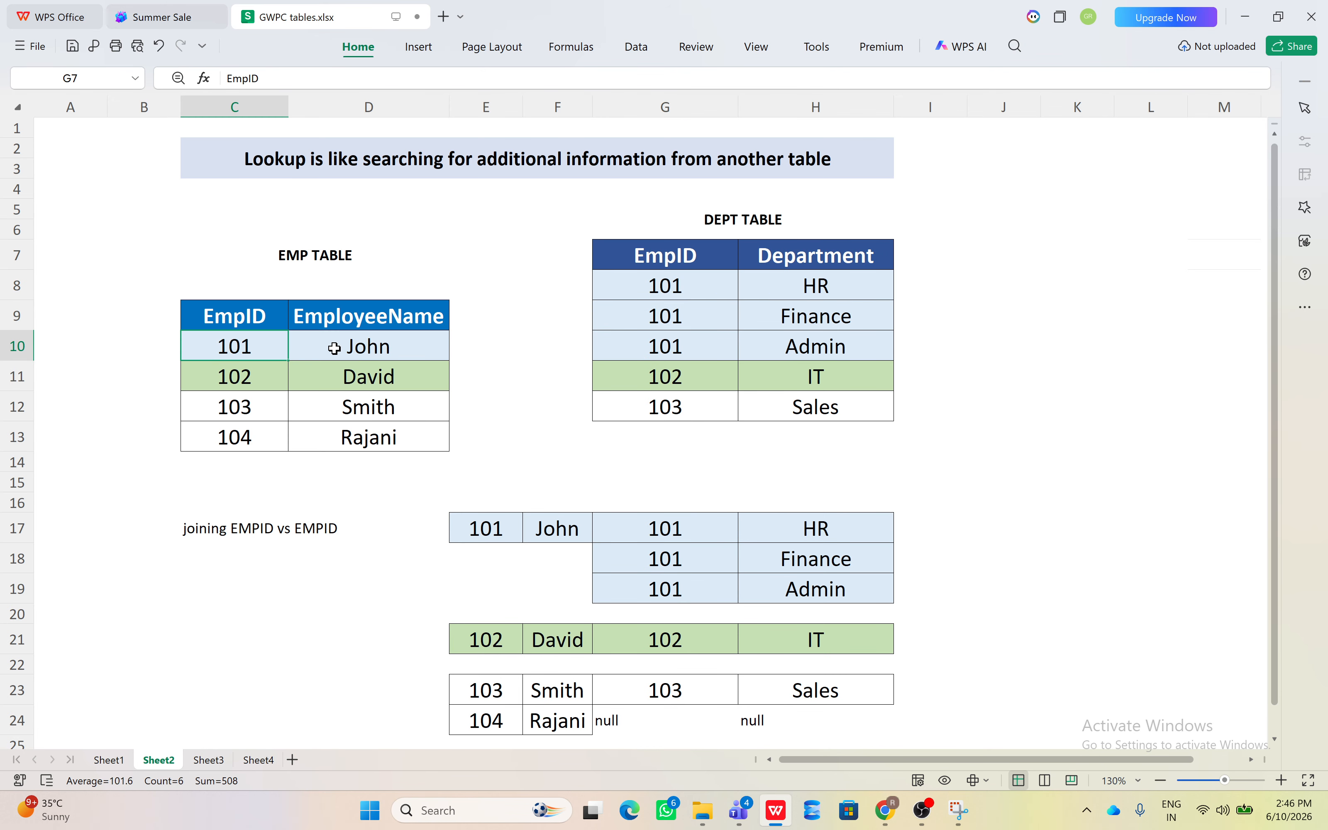
drag(376, 348, 382, 349)
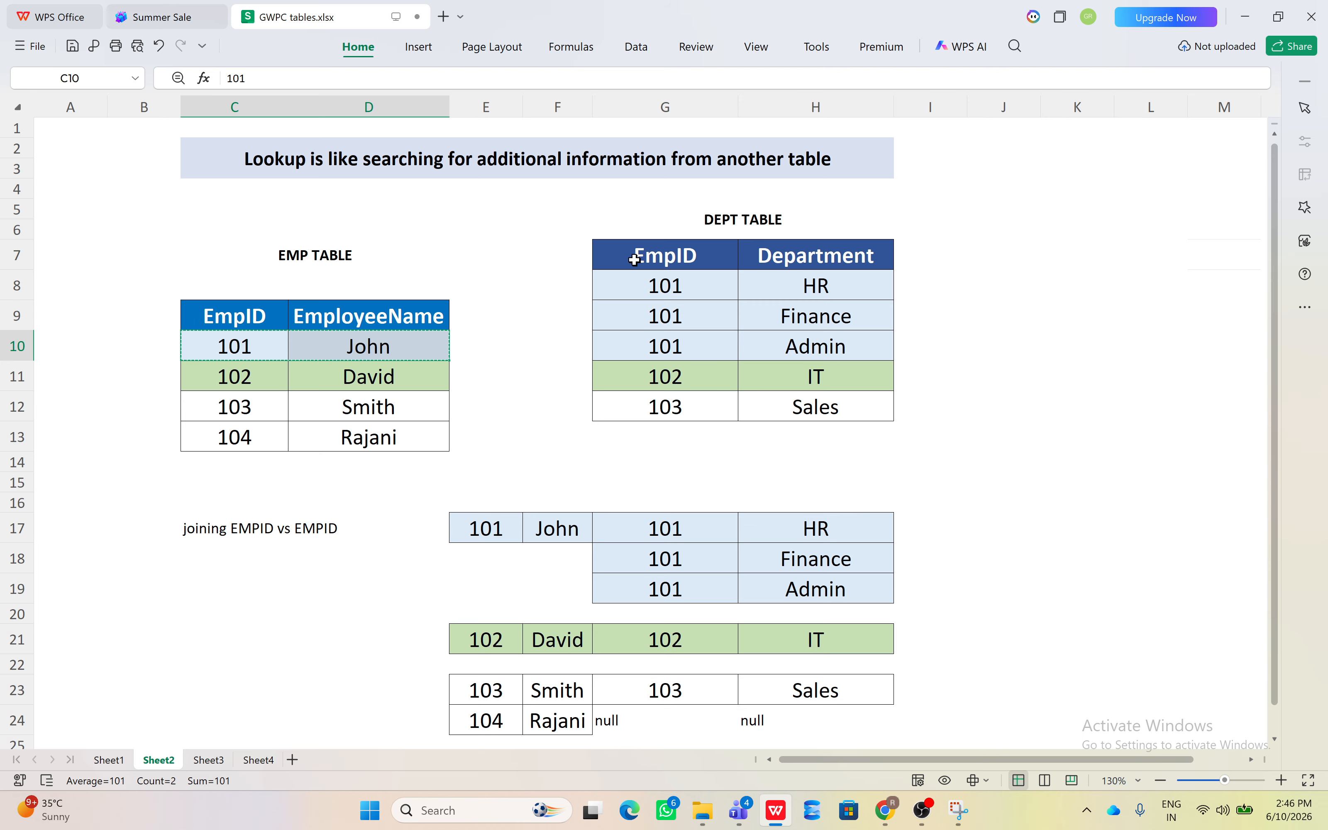
drag(635, 260, 851, 350)
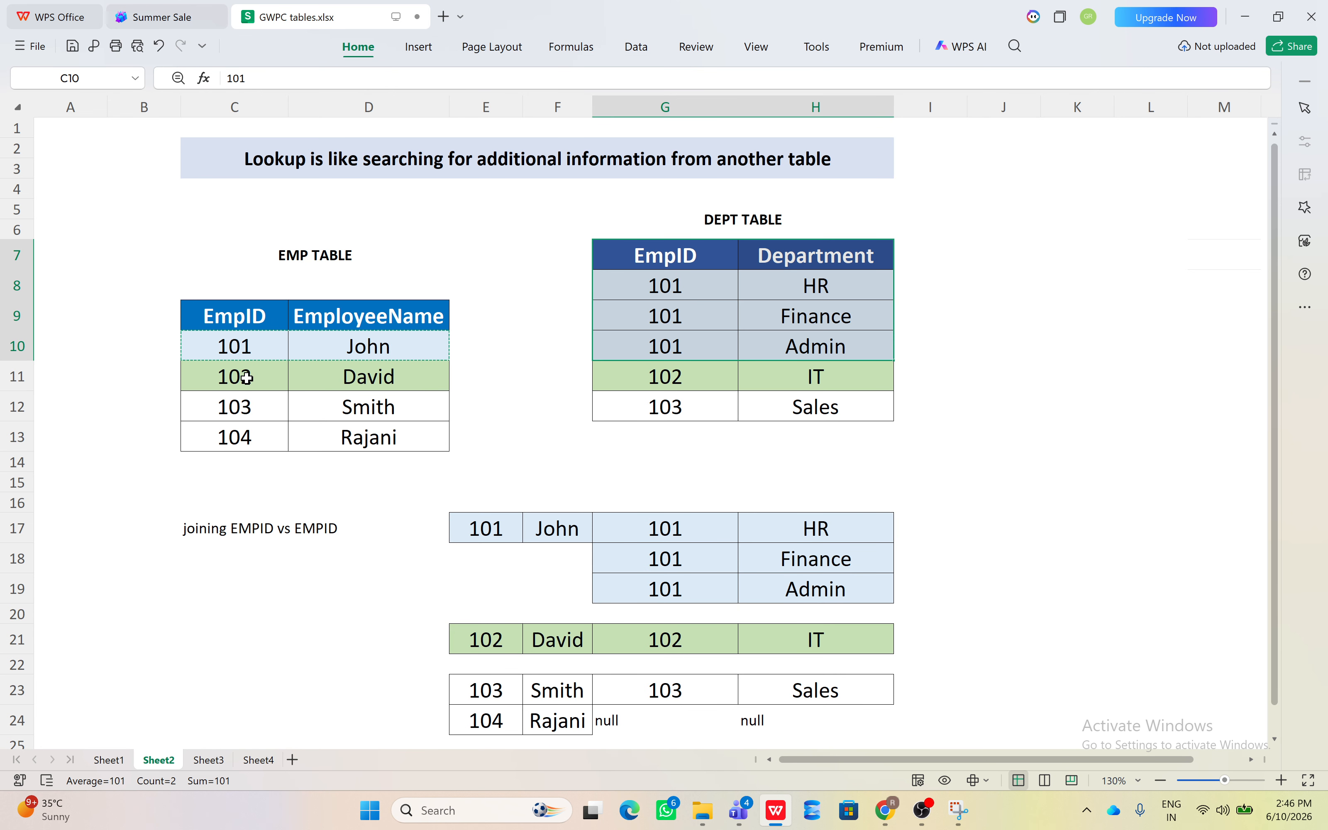
click(246, 378)
click(650, 381)
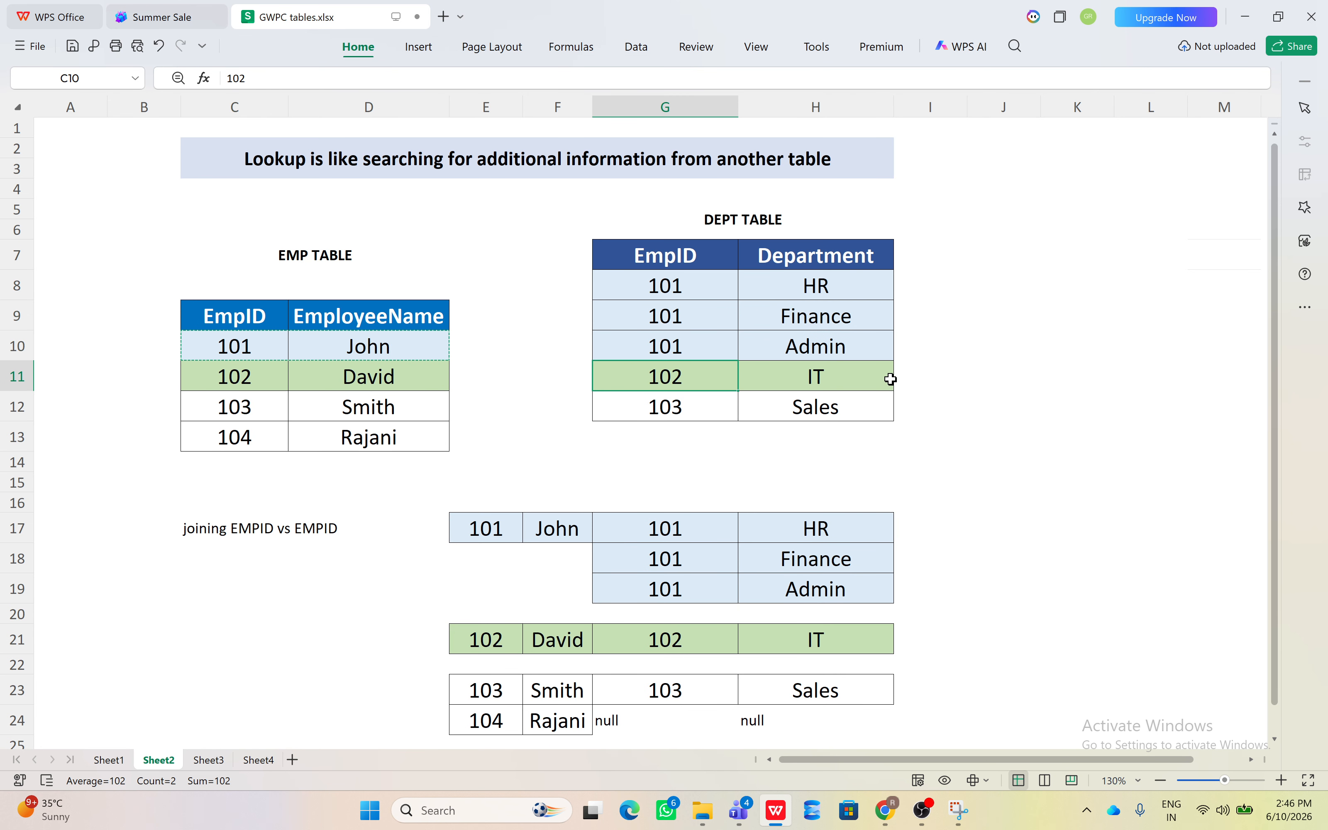
click(250, 415)
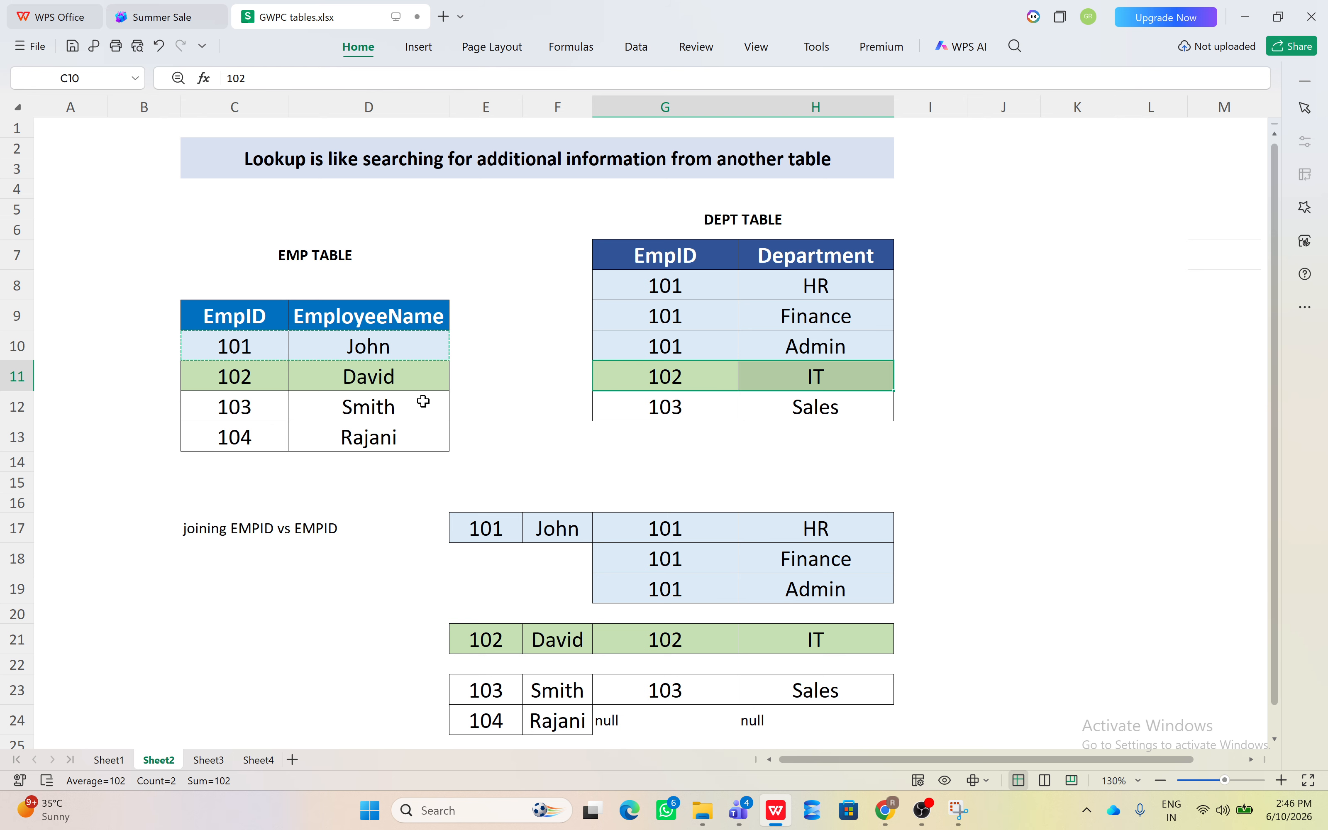
click(237, 435)
drag(237, 436, 412, 444)
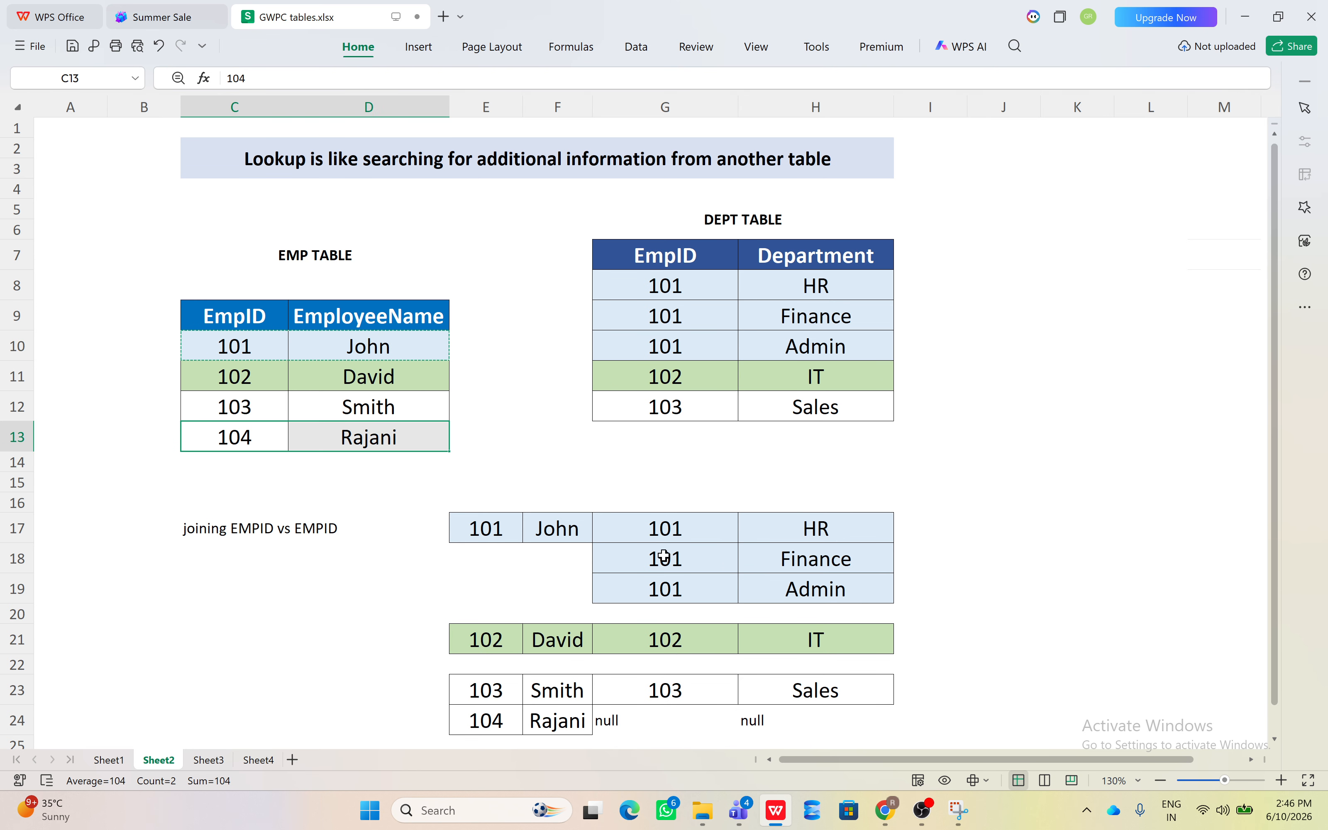
drag(631, 713, 863, 727)
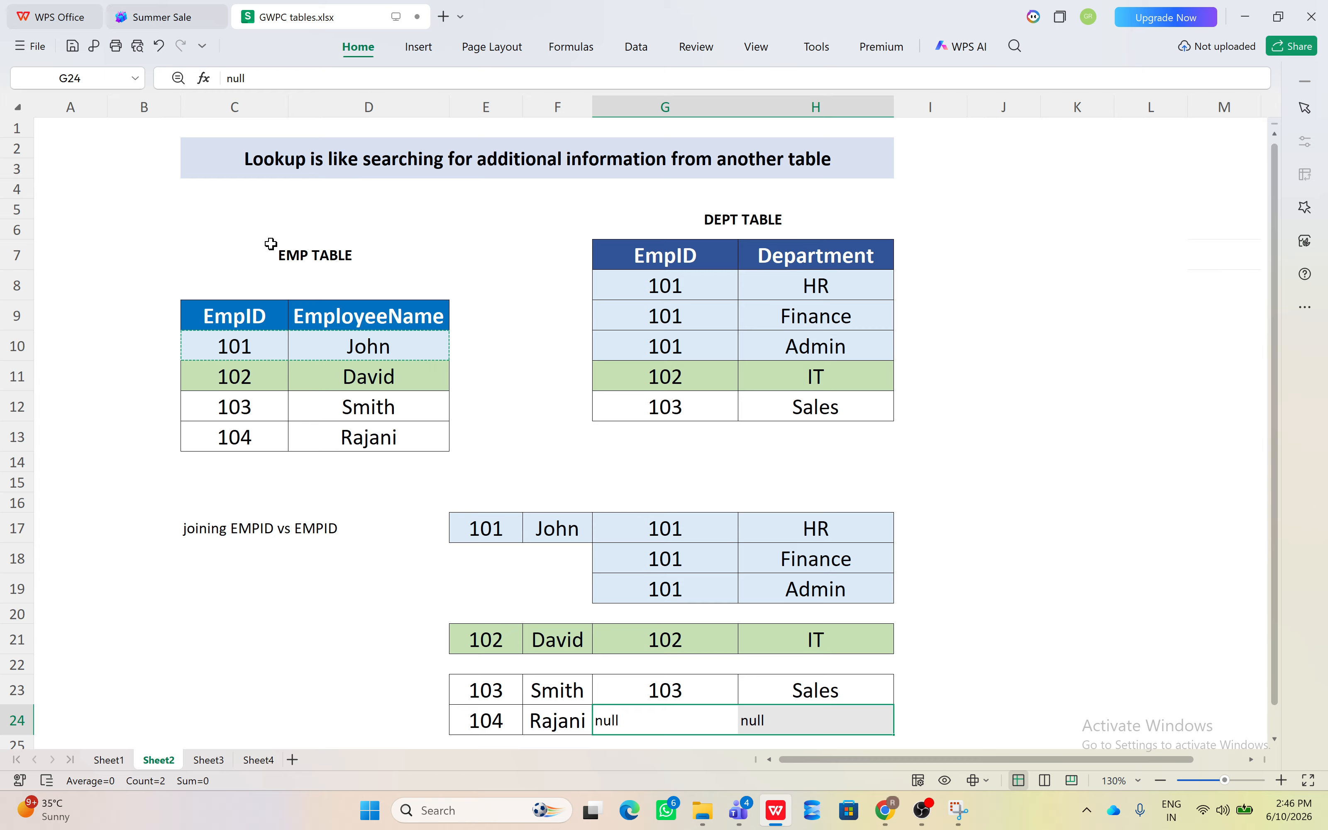
drag(224, 305, 422, 443)
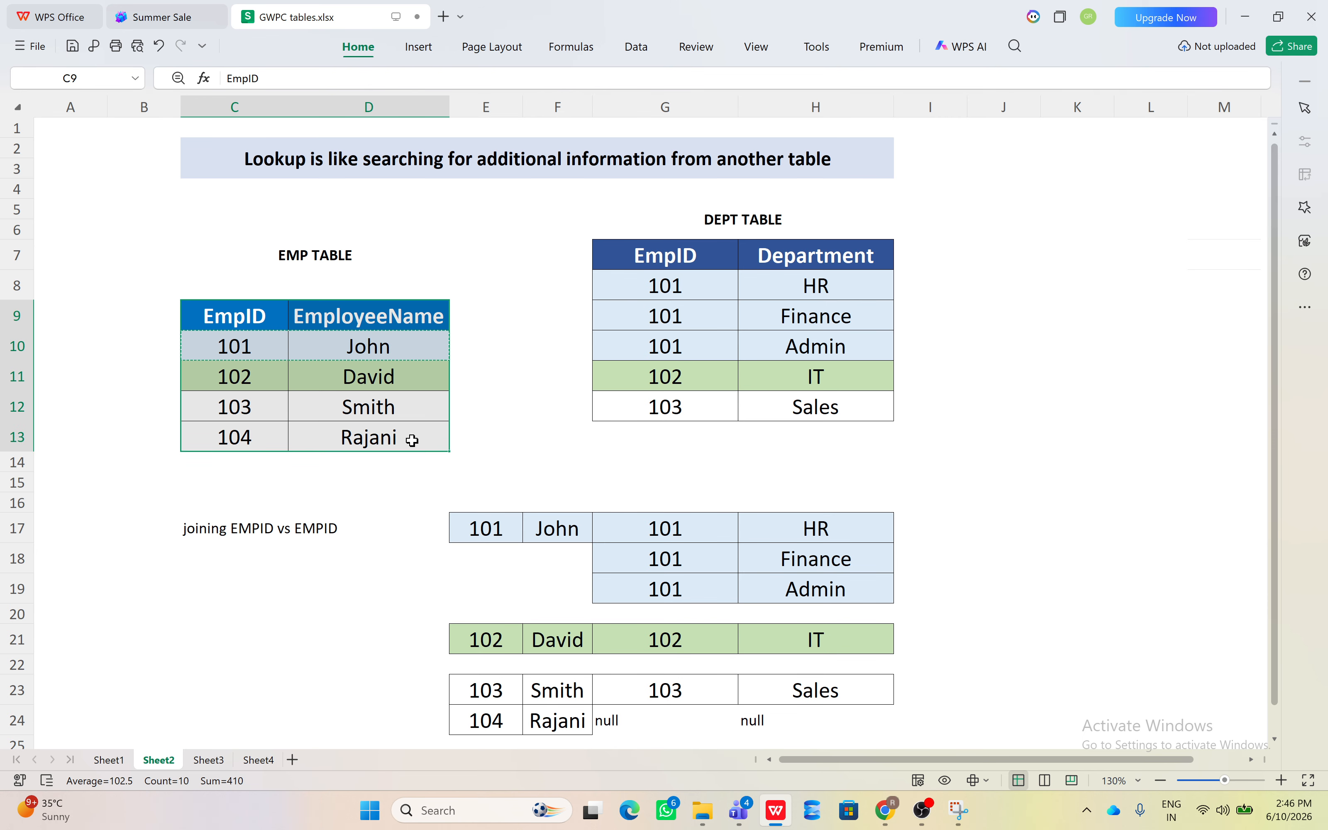
drag(665, 250, 847, 411)
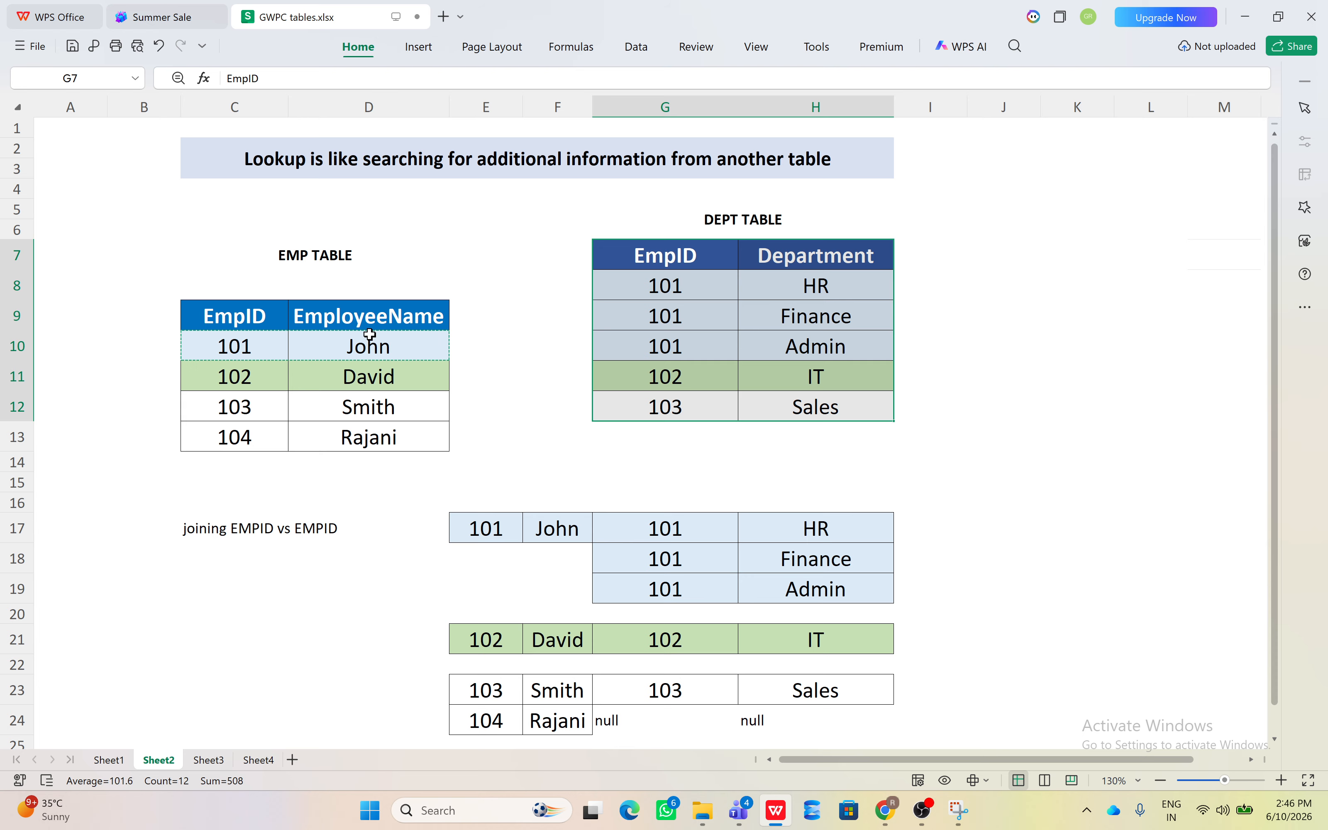
- Enter the note join in each of the cells K9, K10 and K11
click(1041, 317)
text(join)
key(Return)
text(join)
key(Return)
text(join)
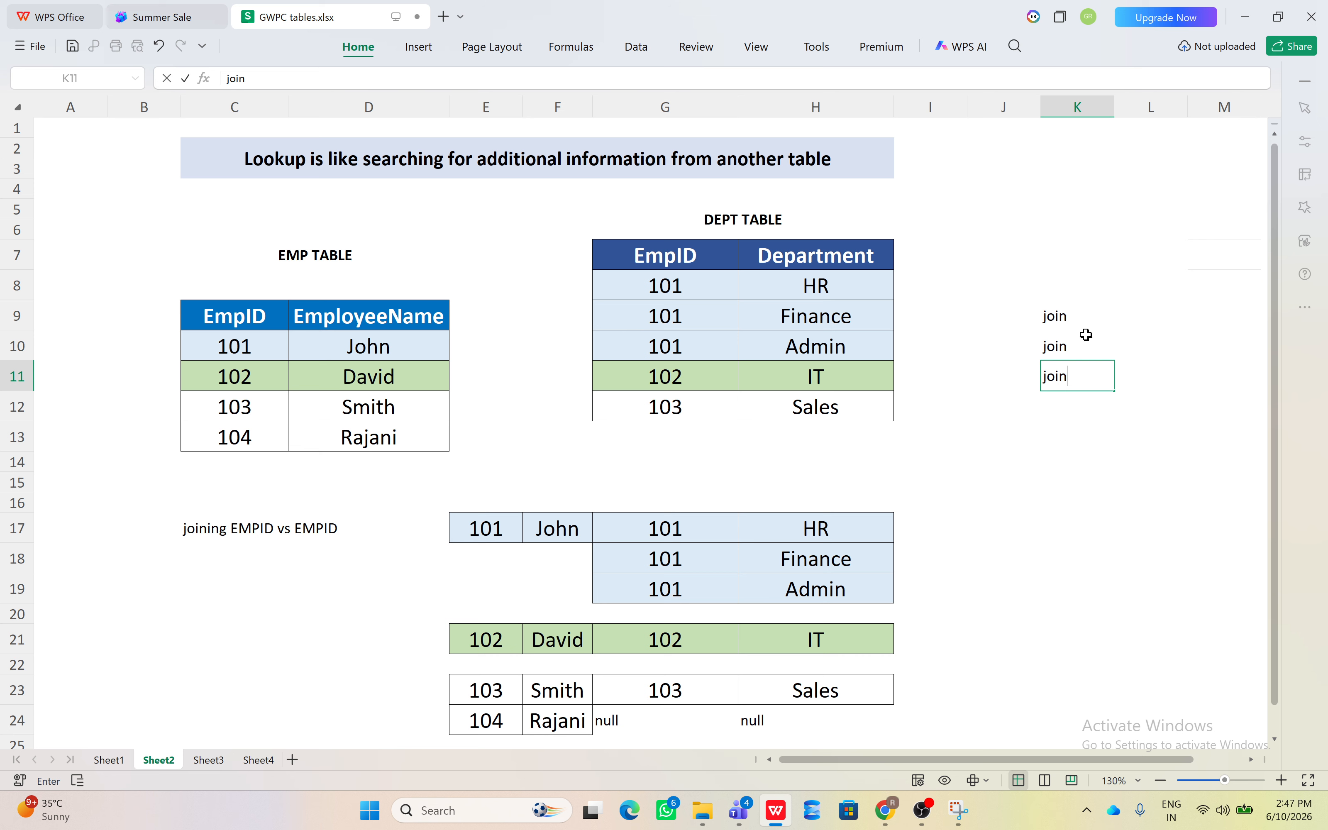
click(1114, 317)
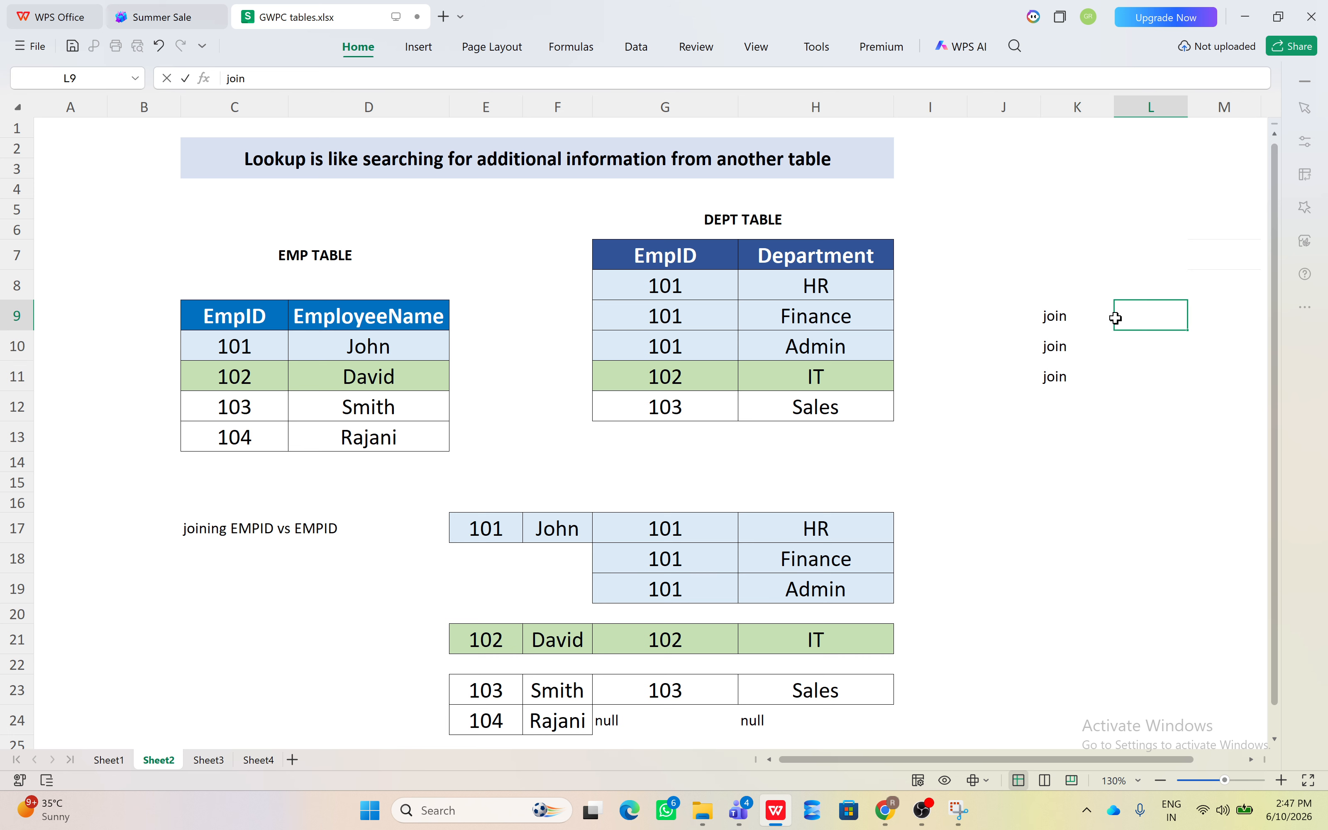
click(1053, 318)
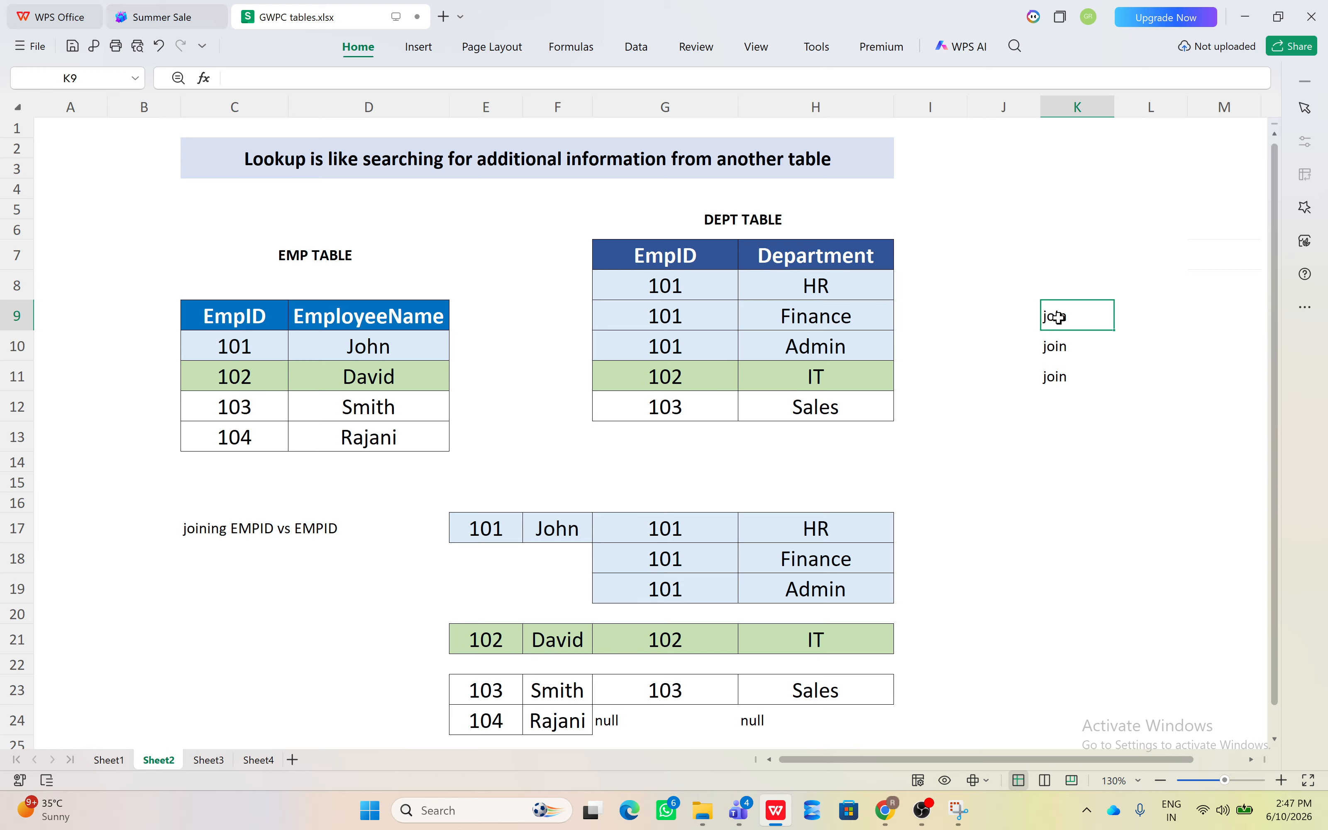
- Label the first two join notes with 1vs2 in L9 and 2 vs 3 in L10
click(1158, 318)
text(1vs2)
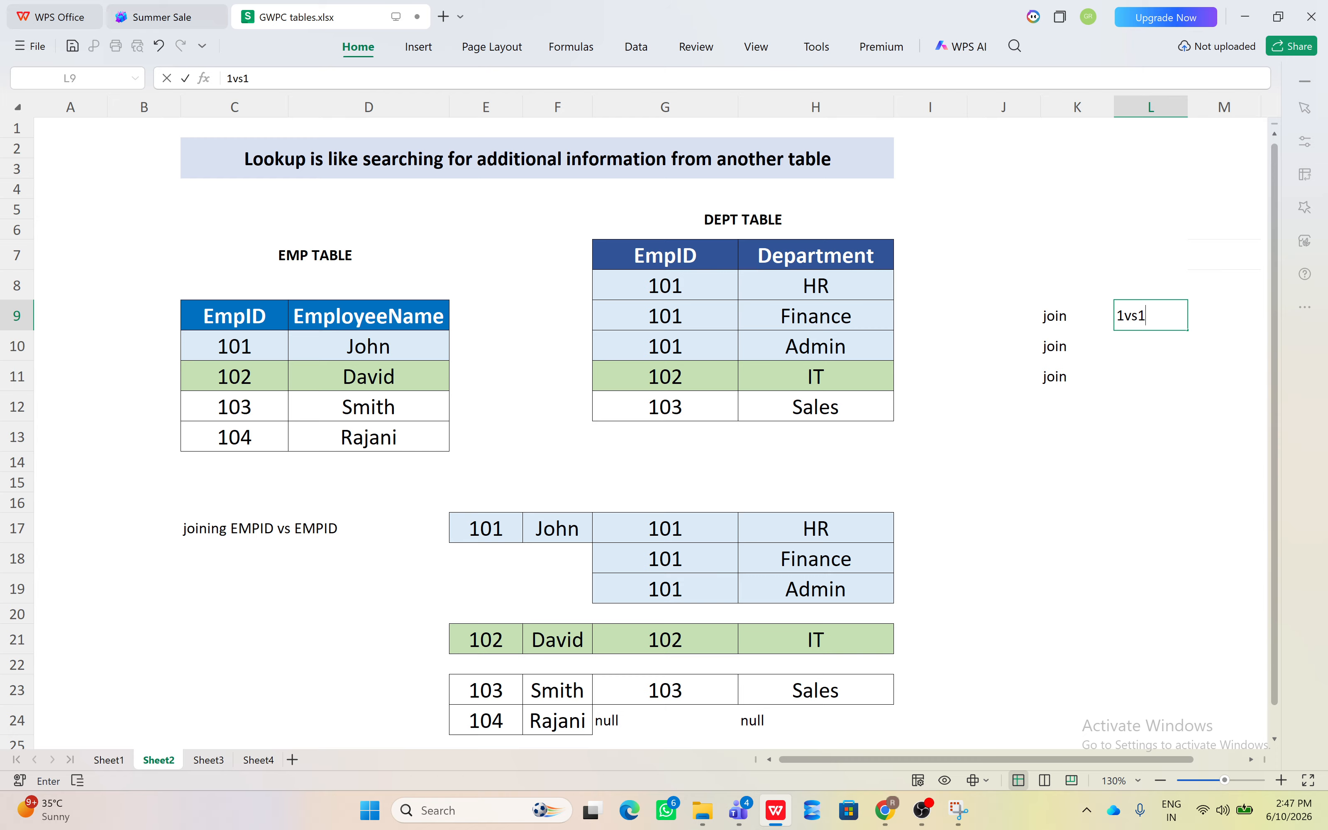
click(1122, 346)
text(2)
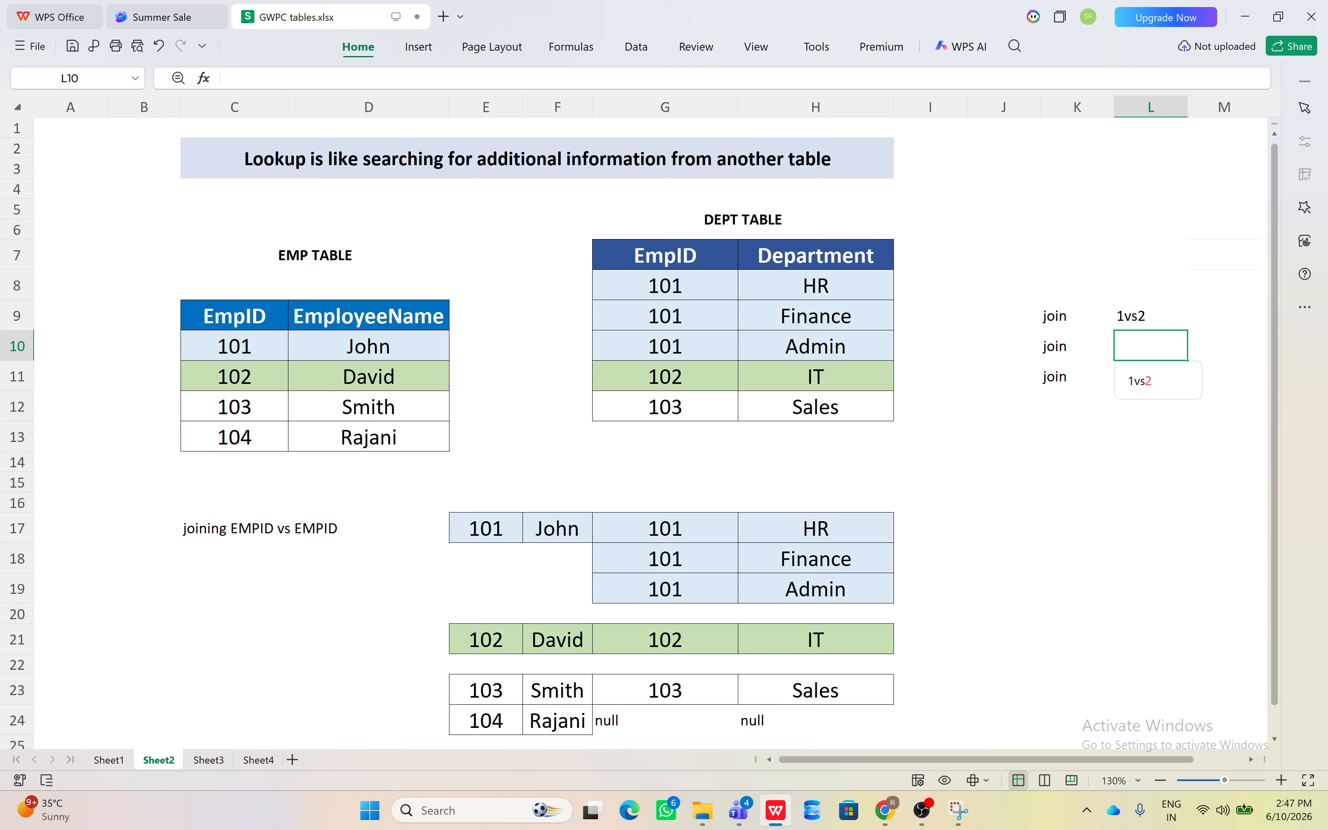
text( vs 3)
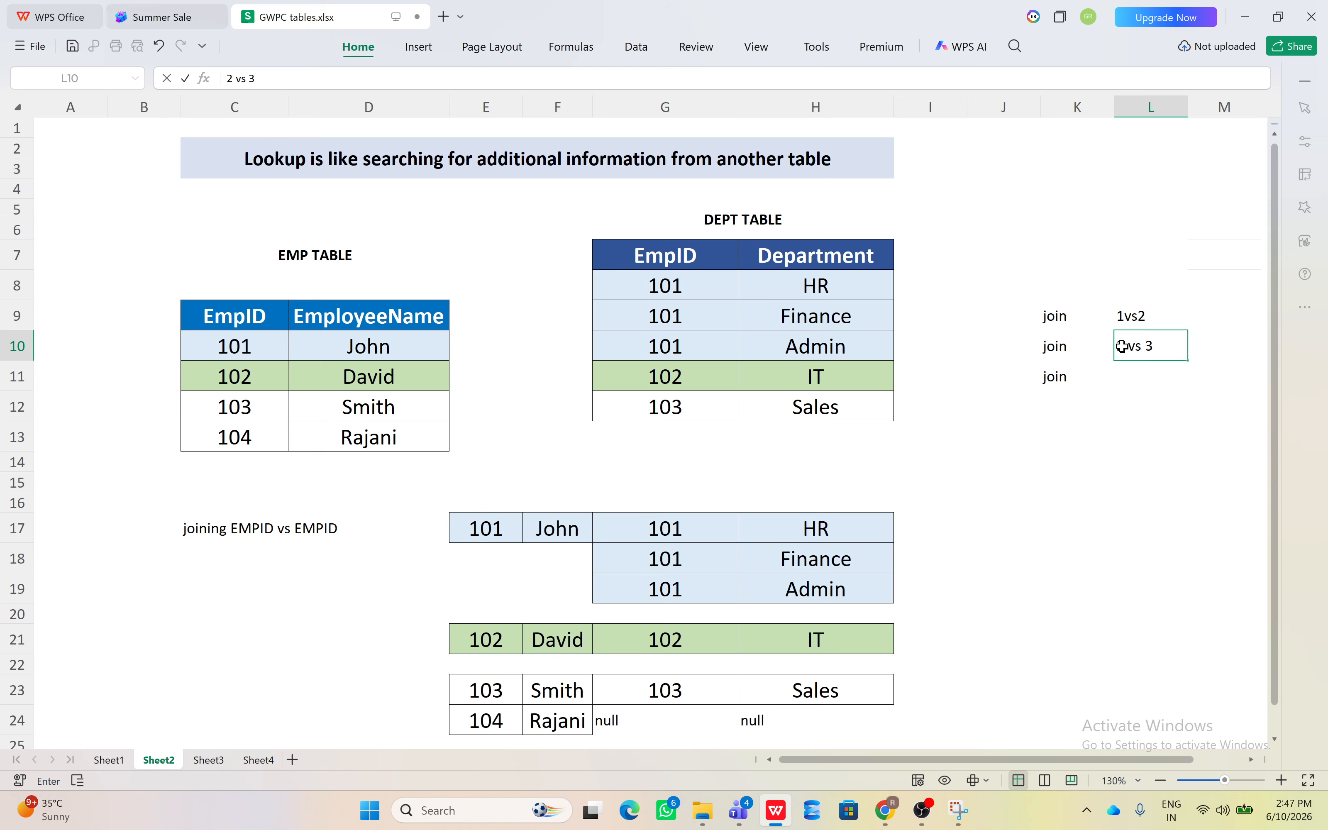
click(1123, 477)
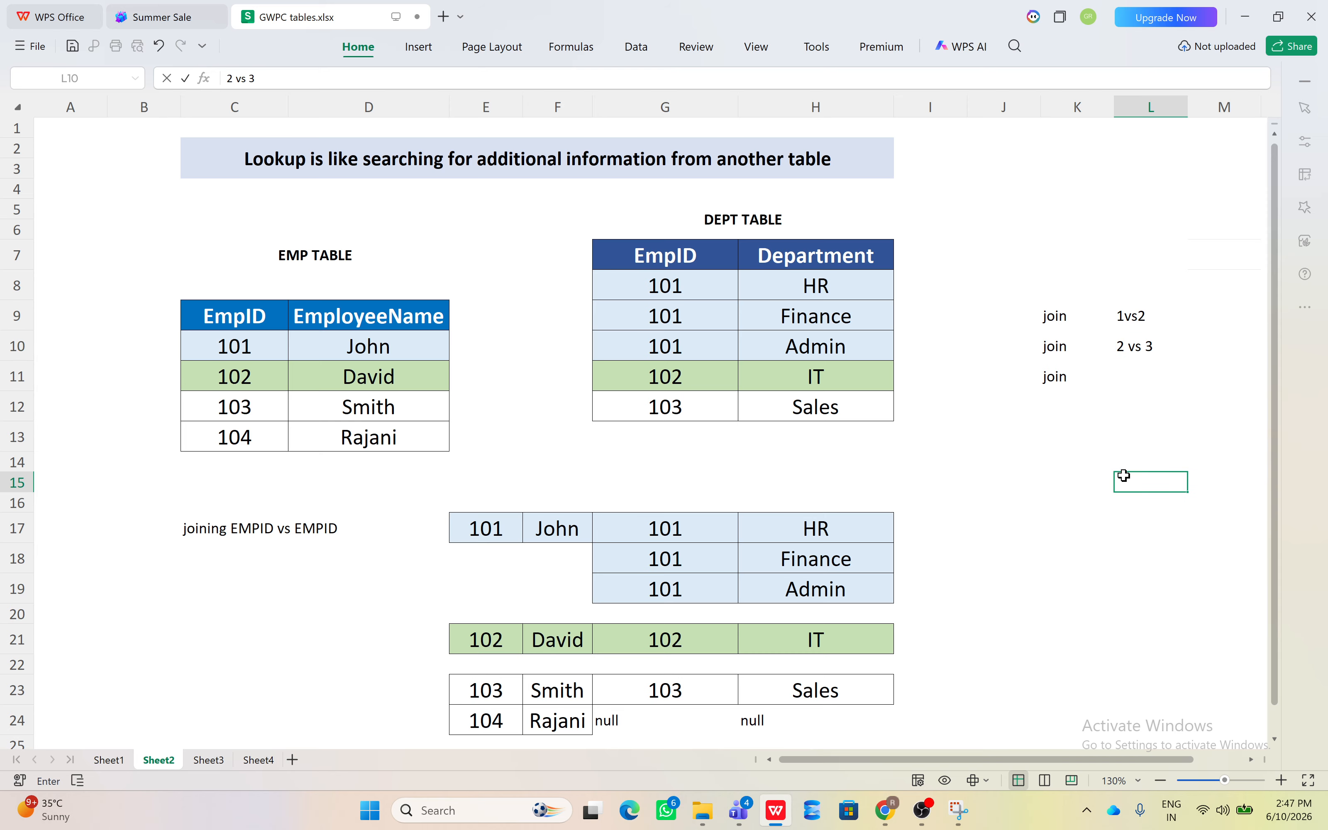
- Examine the first join note in K9:L9 alongside the EMP table in C9:D13 and the neighbouring DEPT table
click(1054, 315)
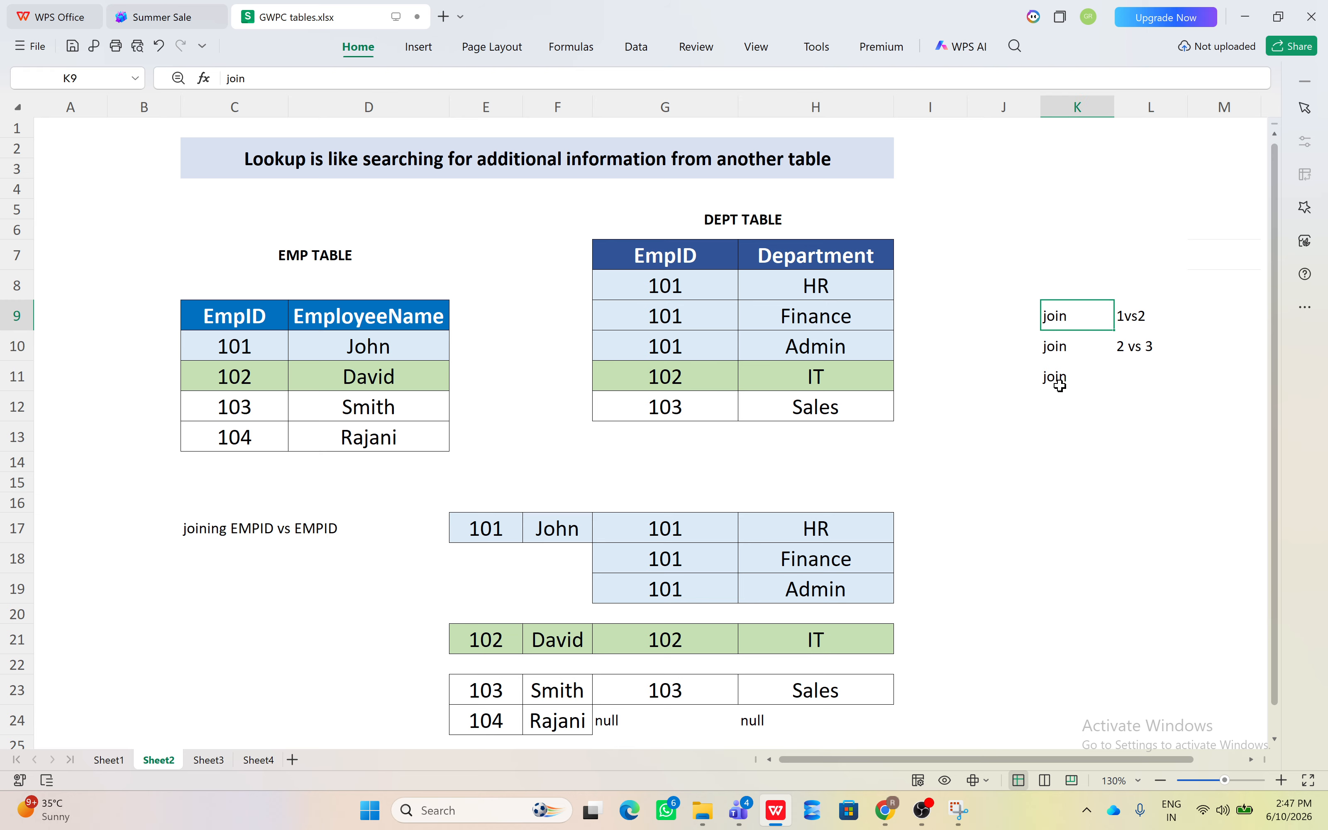
key(shift+Down)
drag(1141, 316, 1150, 316)
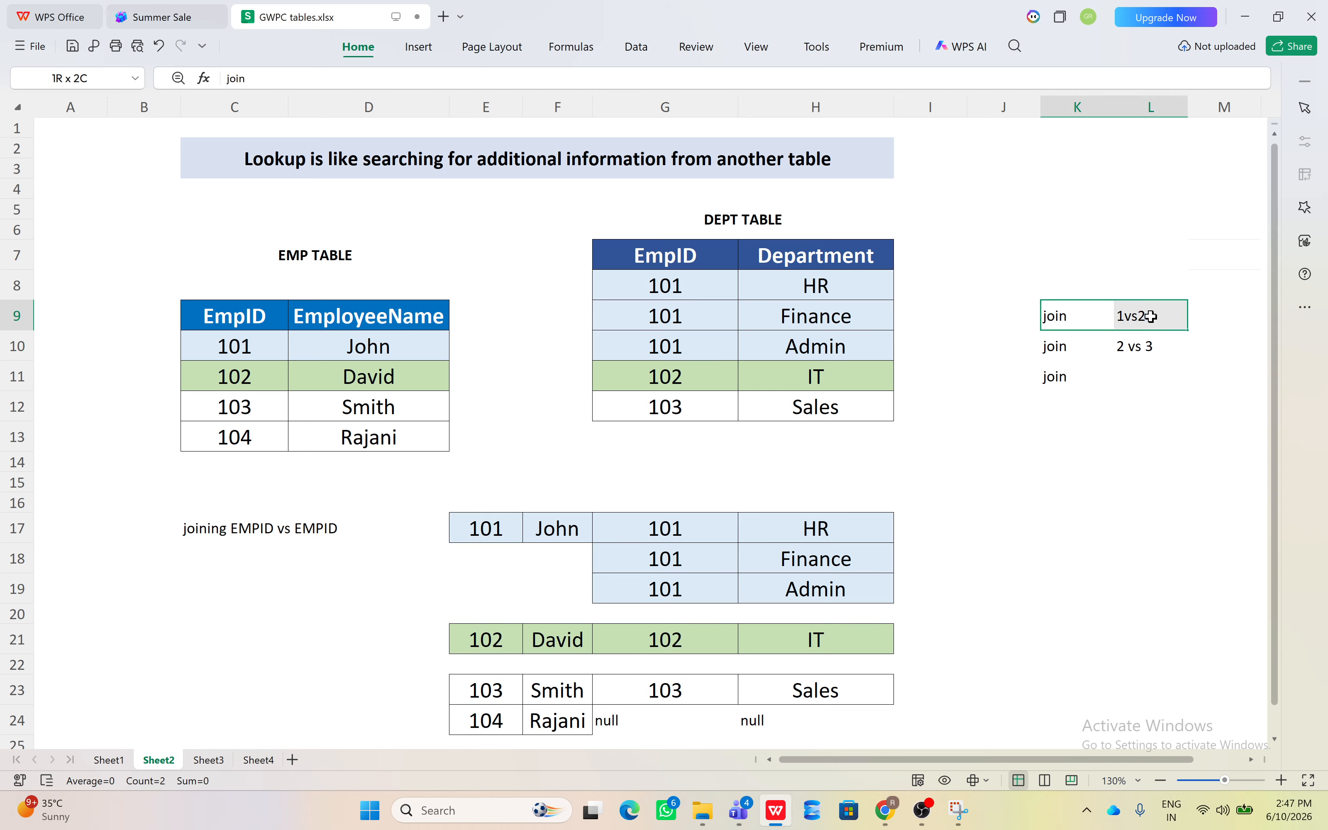
click(242, 314)
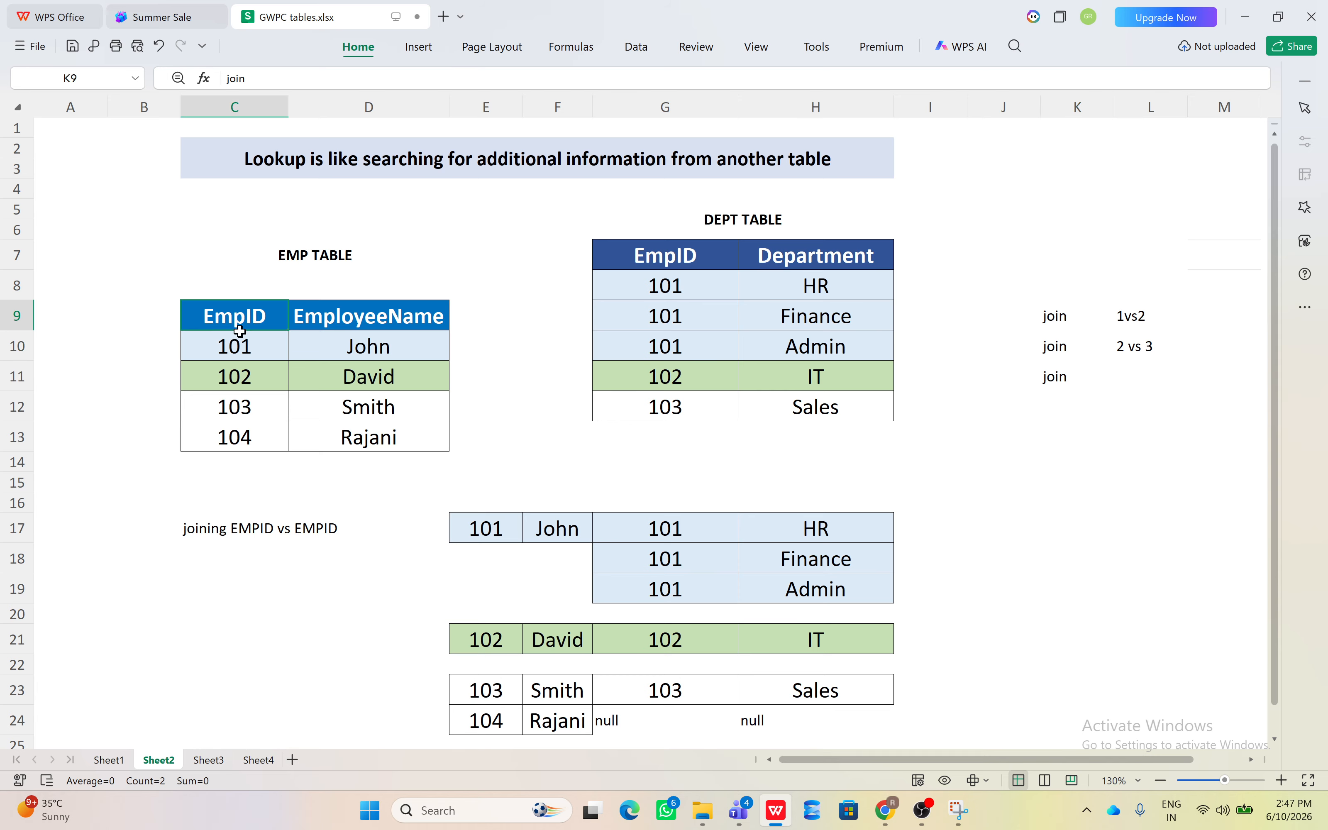
key(shift+Down)
drag(373, 418, 402, 439)
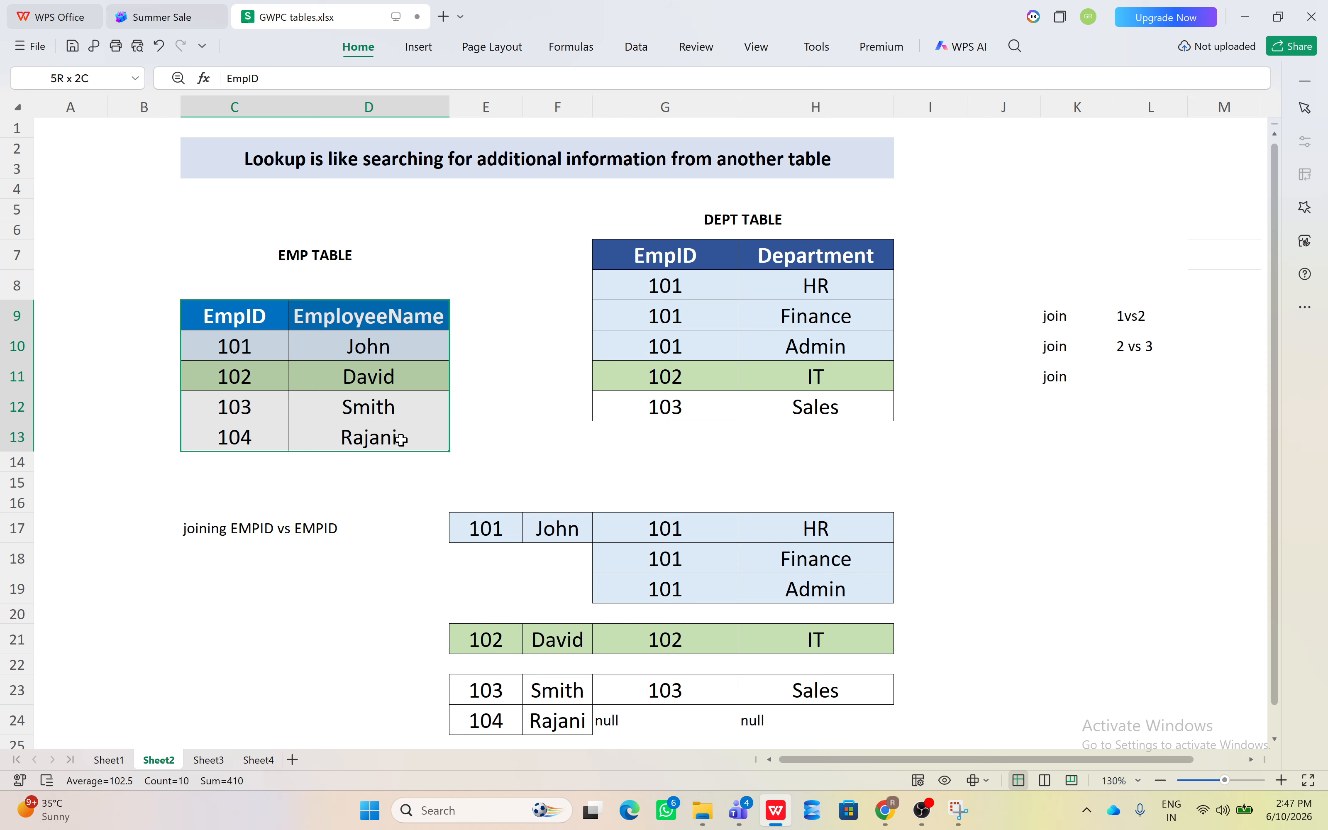
drag(402, 440, 402, 440)
click(242, 313)
drag(243, 312, 388, 438)
click(388, 437)
click(237, 329)
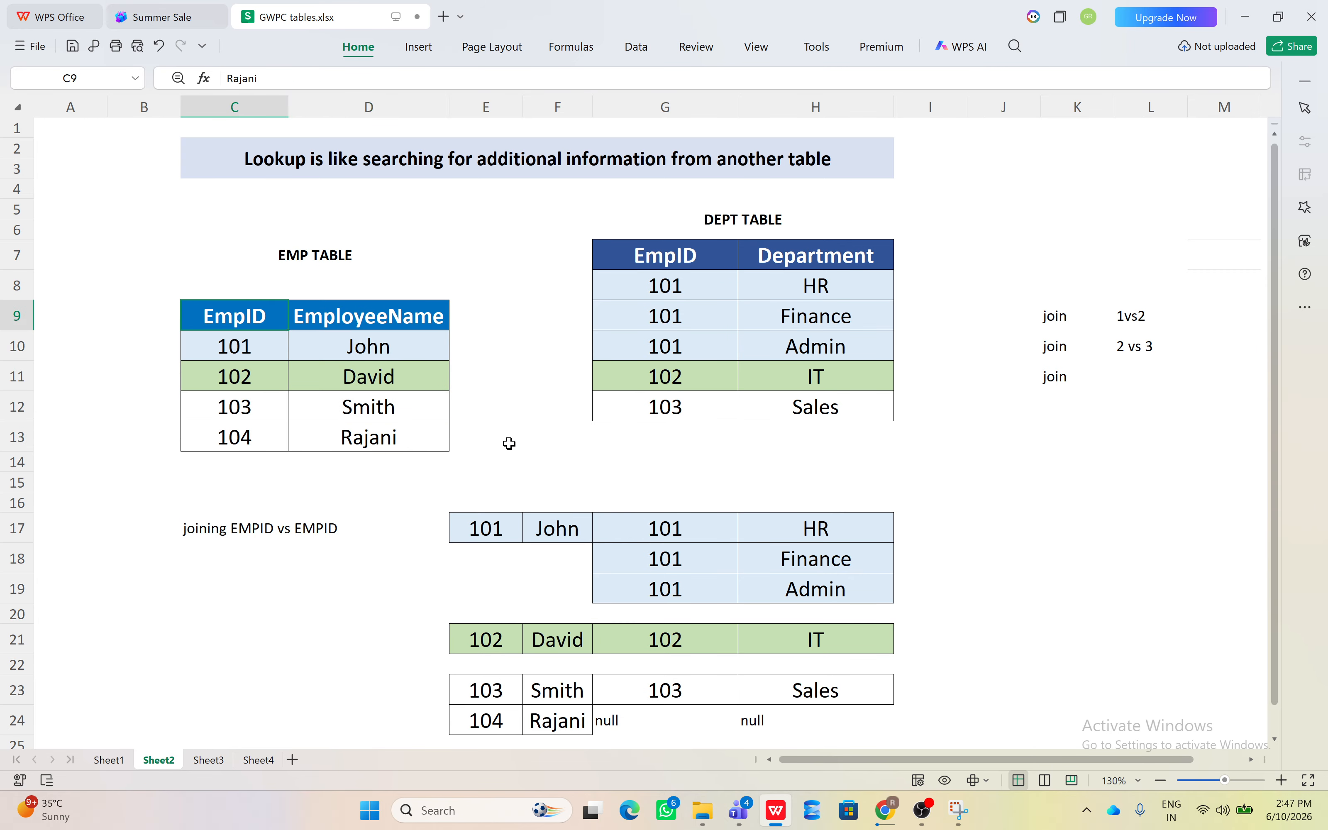
drag(509, 443, 894, 438)
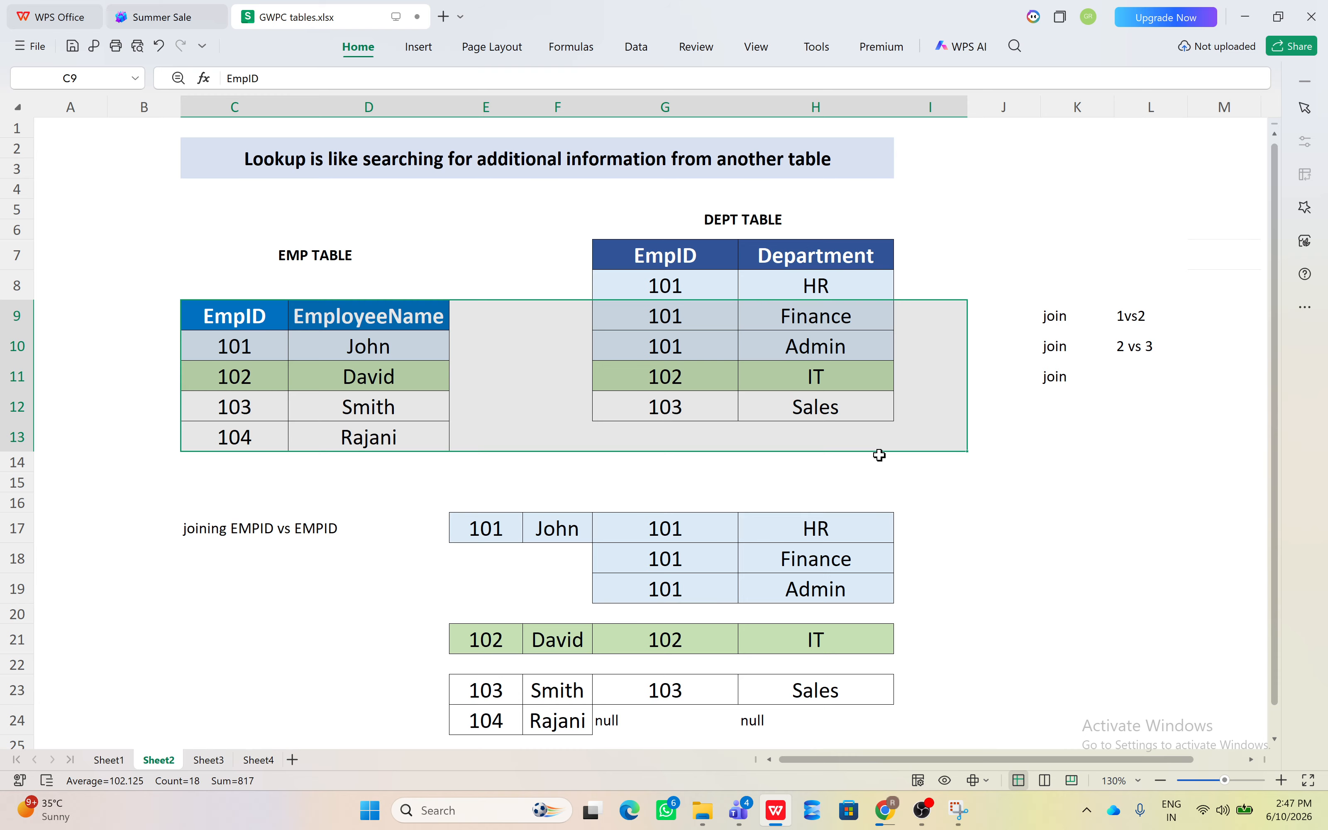
click(880, 456)
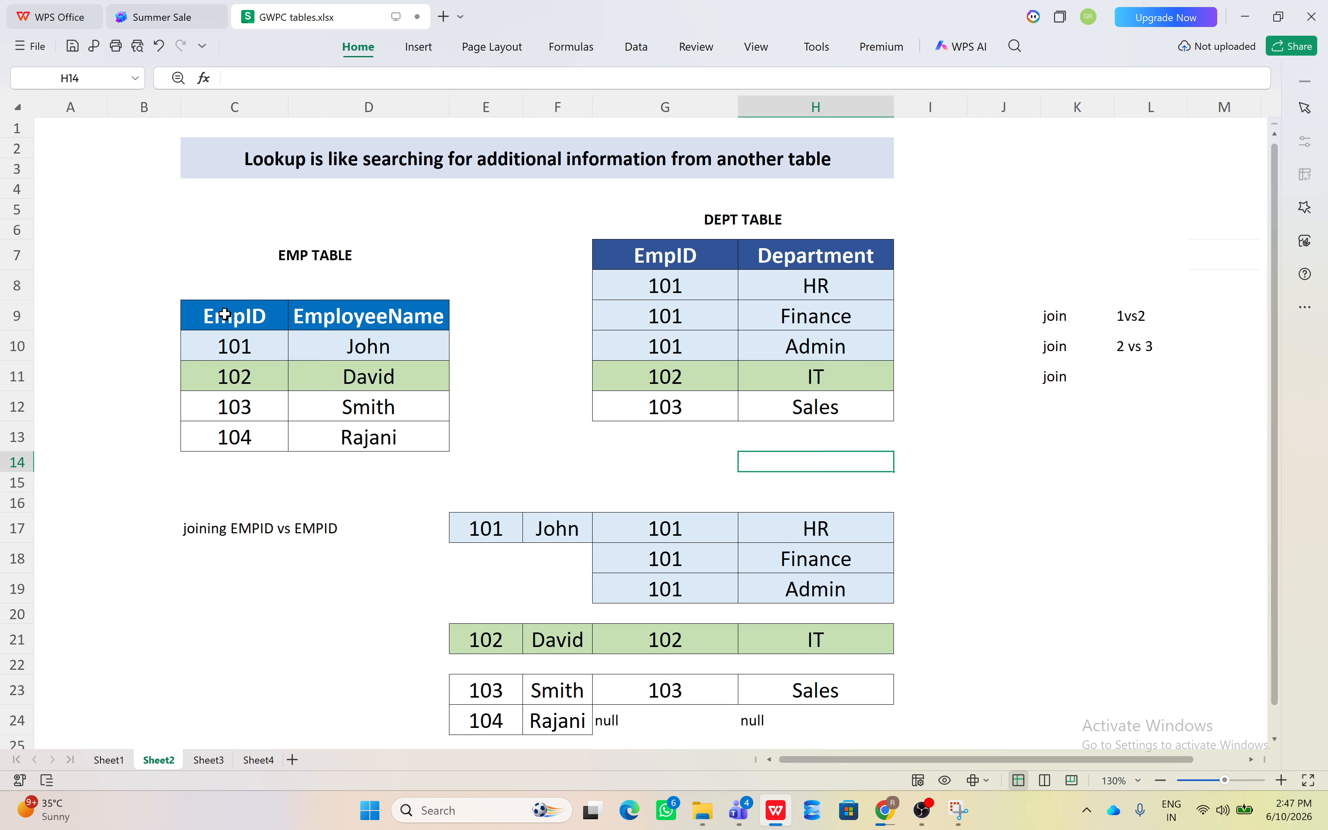
- Review the EMP table, the DEPT table and the joined result block in E17:H24
drag(225, 314, 410, 440)
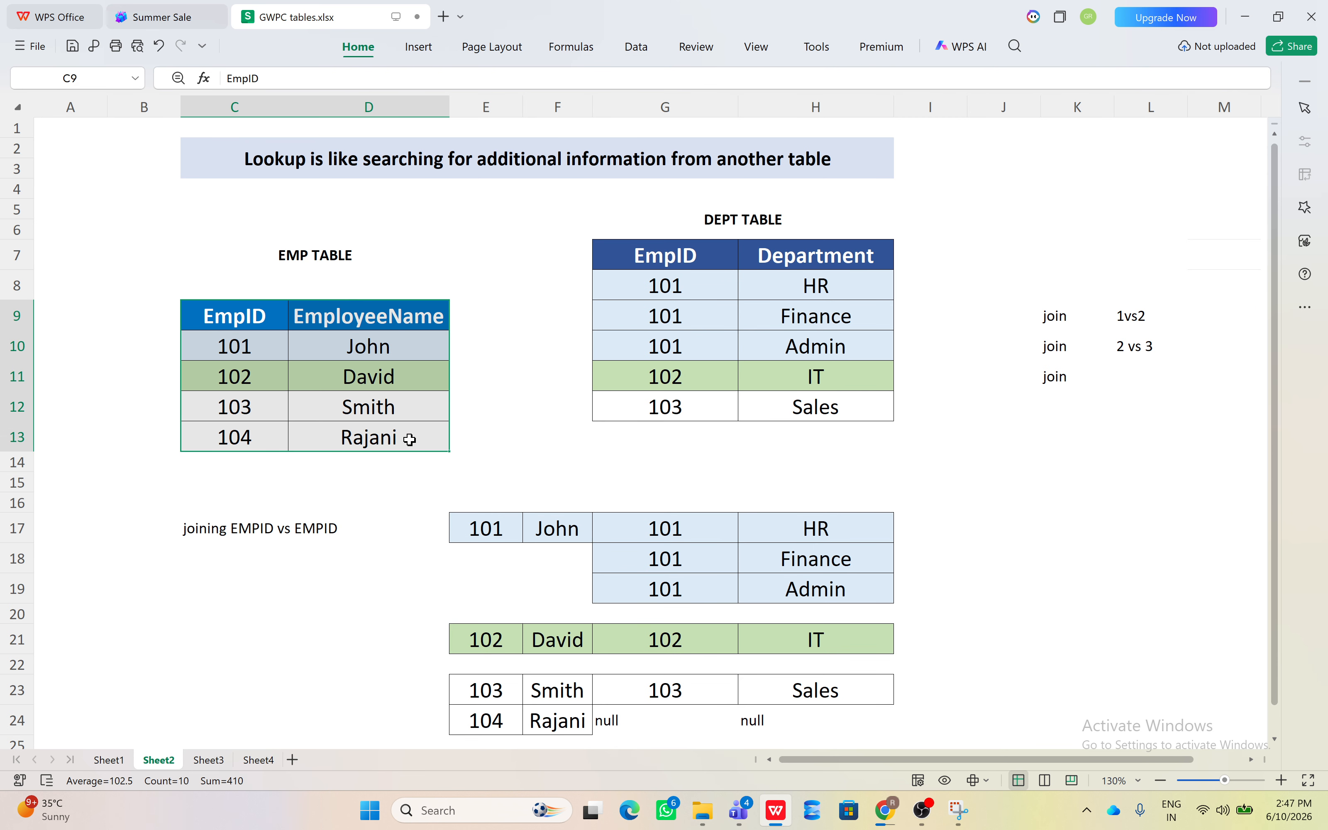
drag(661, 264, 715, 378)
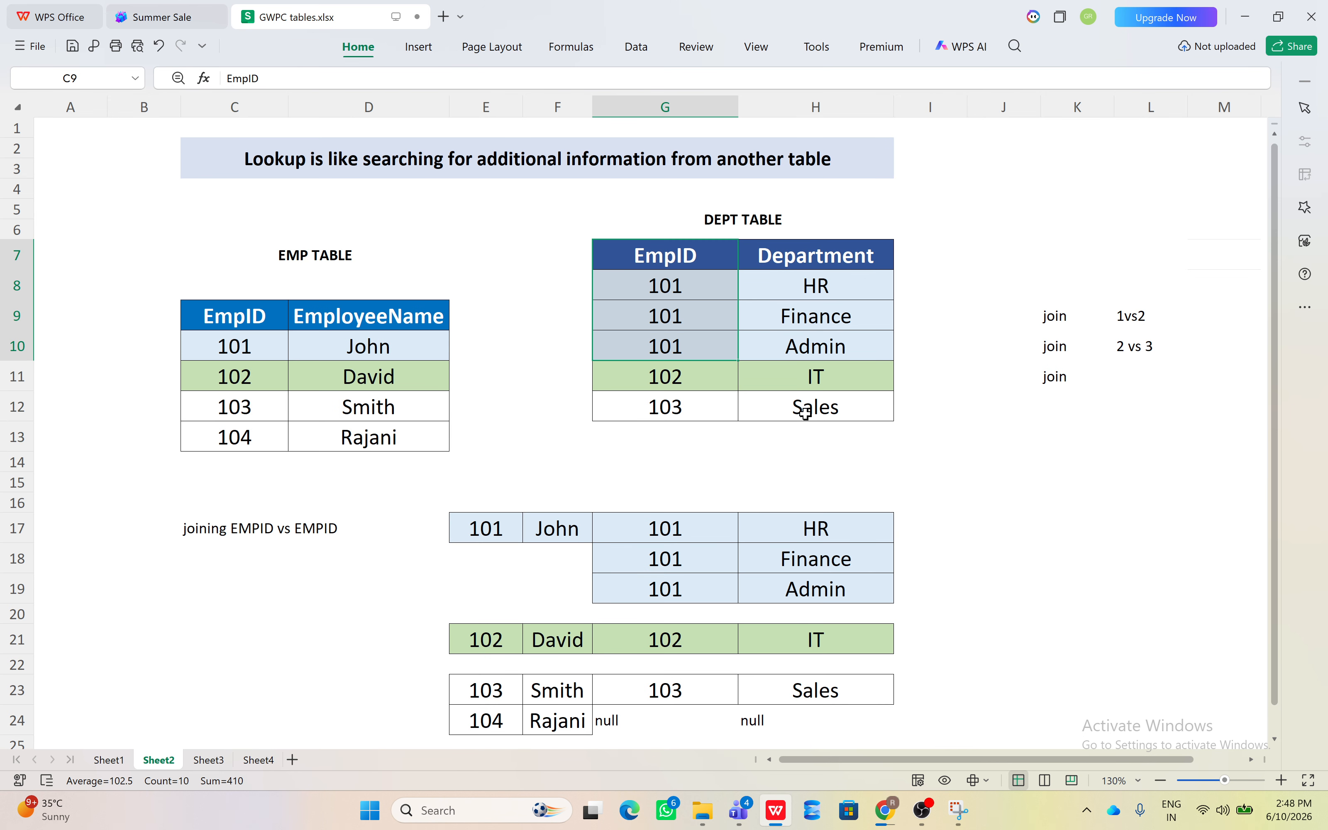
drag(840, 411, 840, 412)
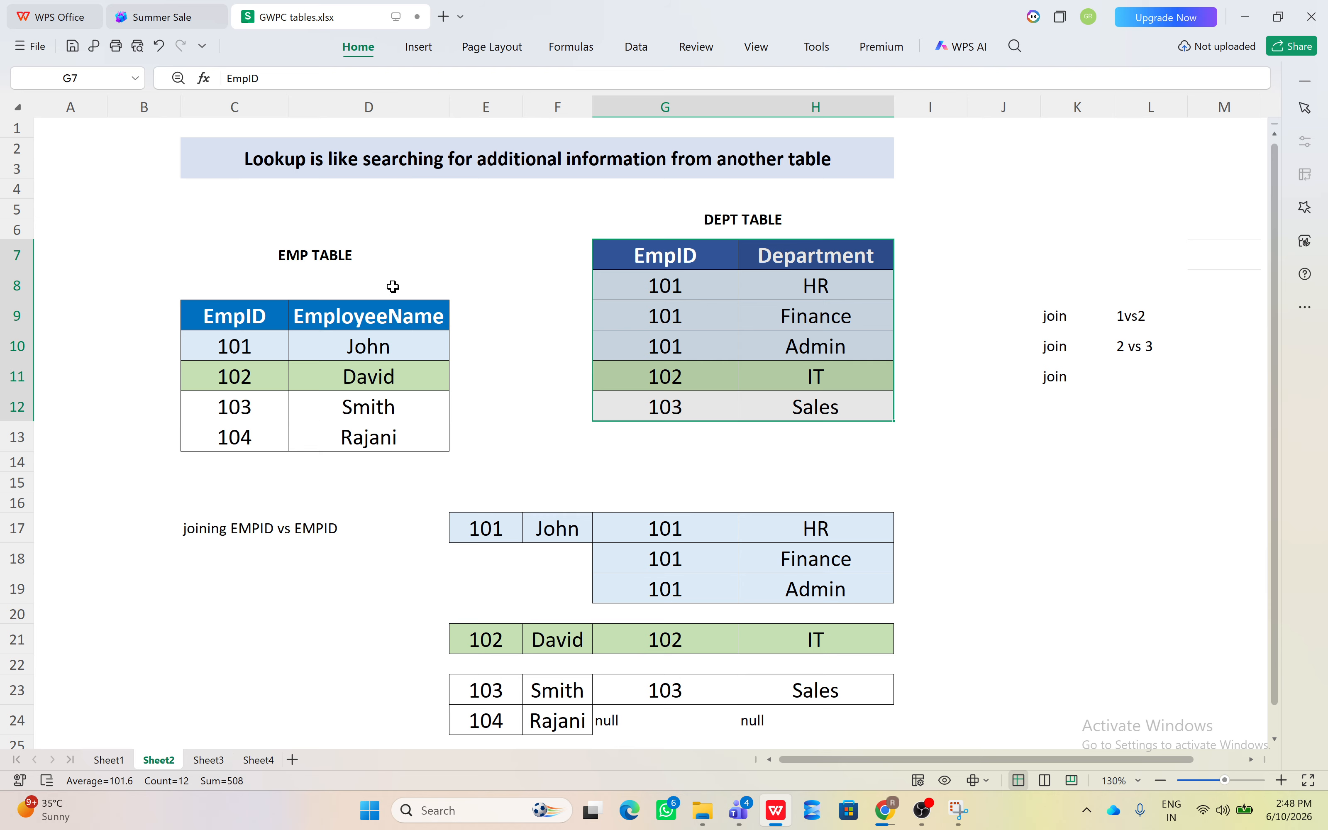
click(457, 516)
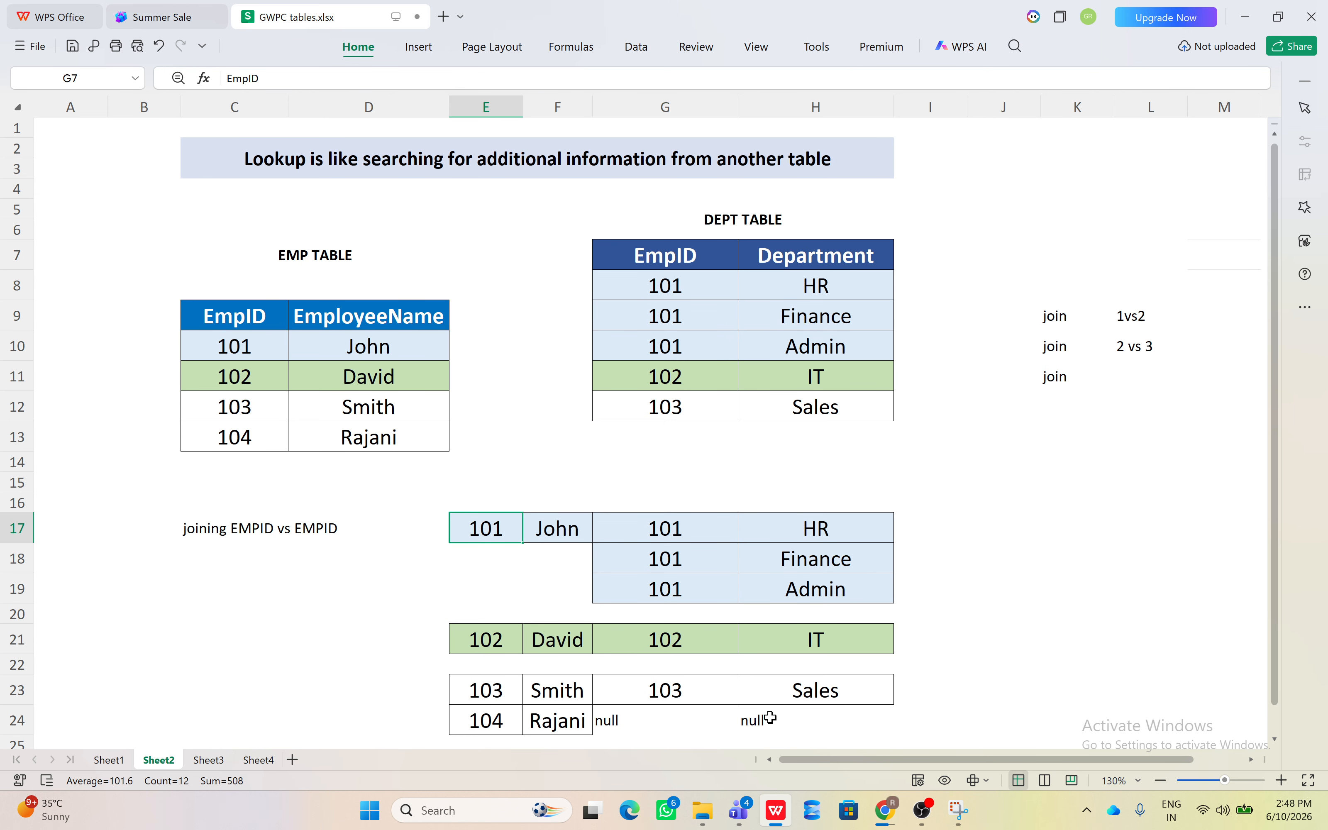
shift+click(792, 720)
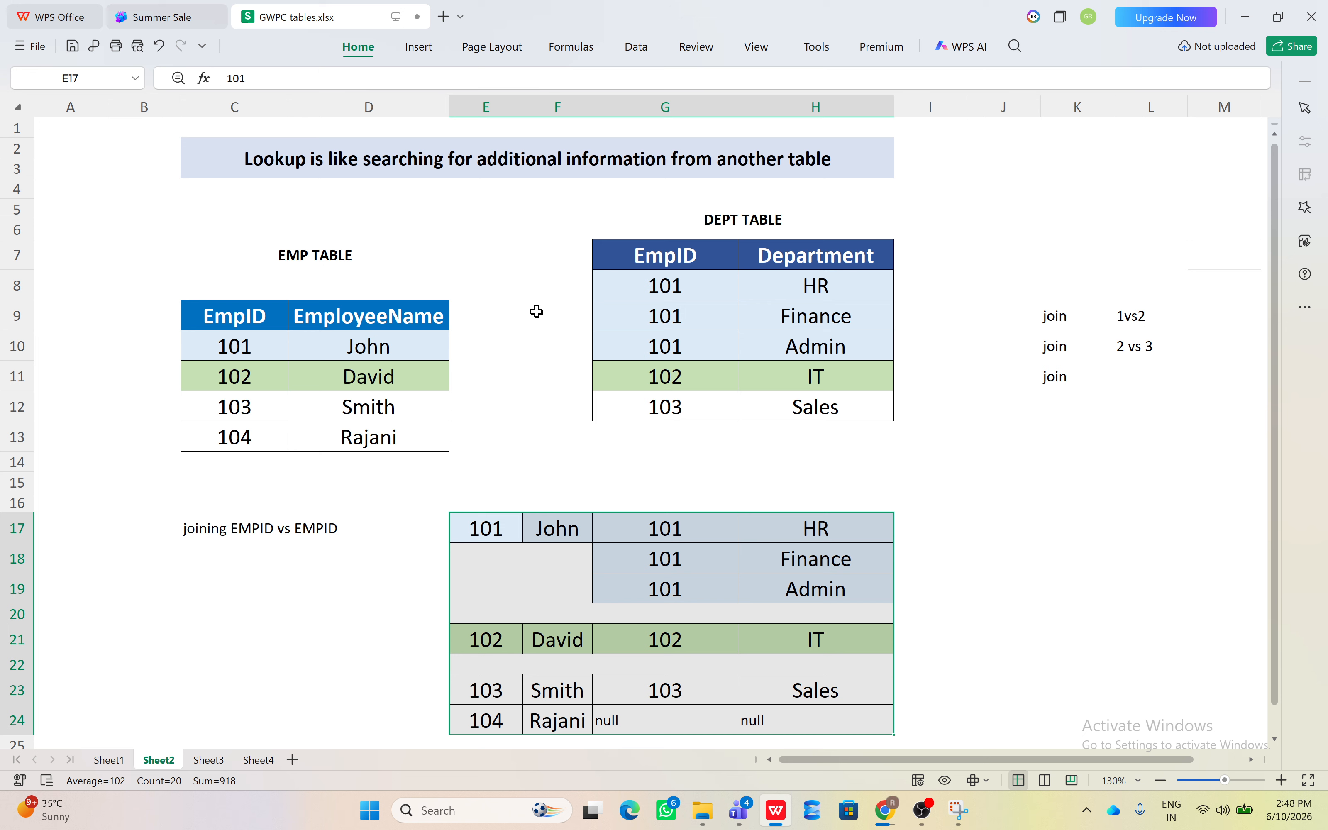
- Open Sheet4 to view the diagram of the lookup transformation and its output options
click(259, 761)
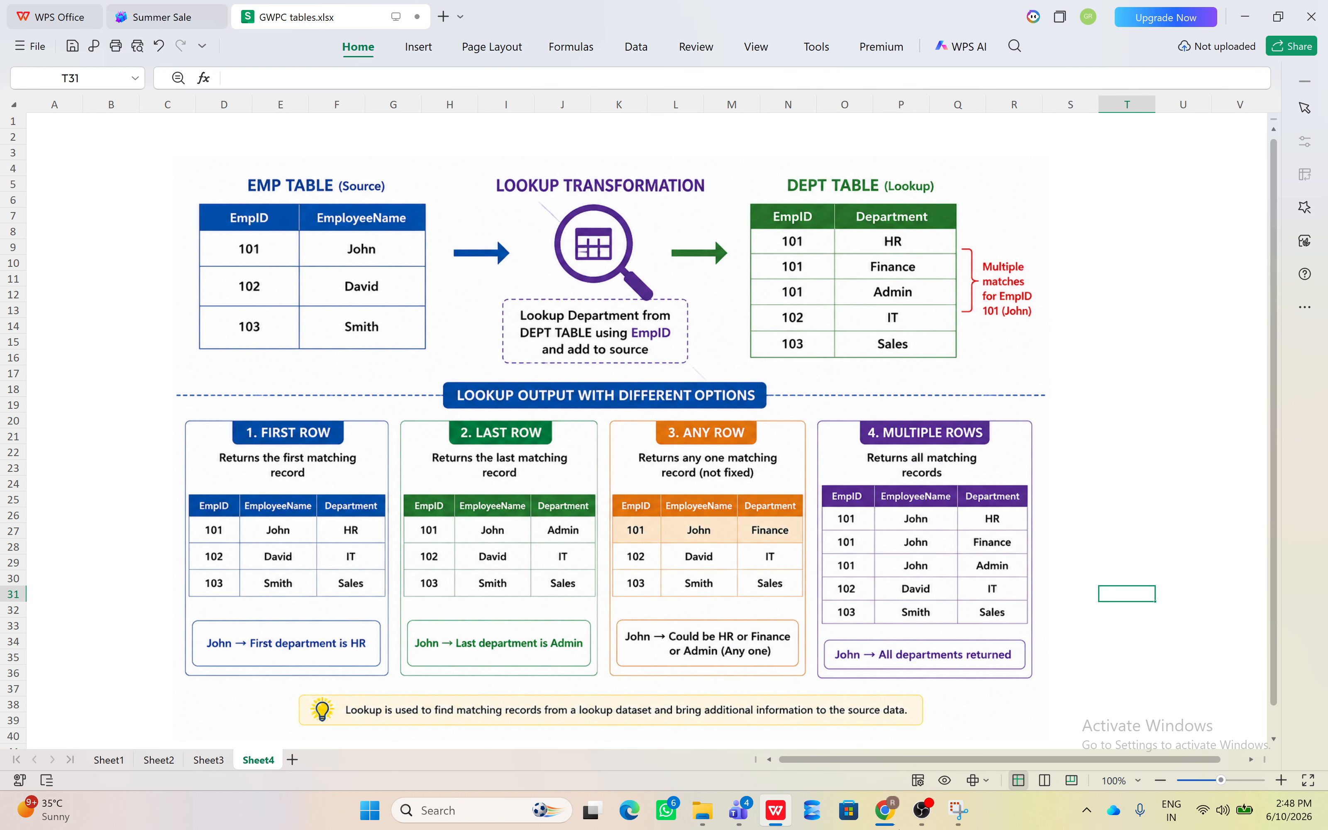
click(922, 810)
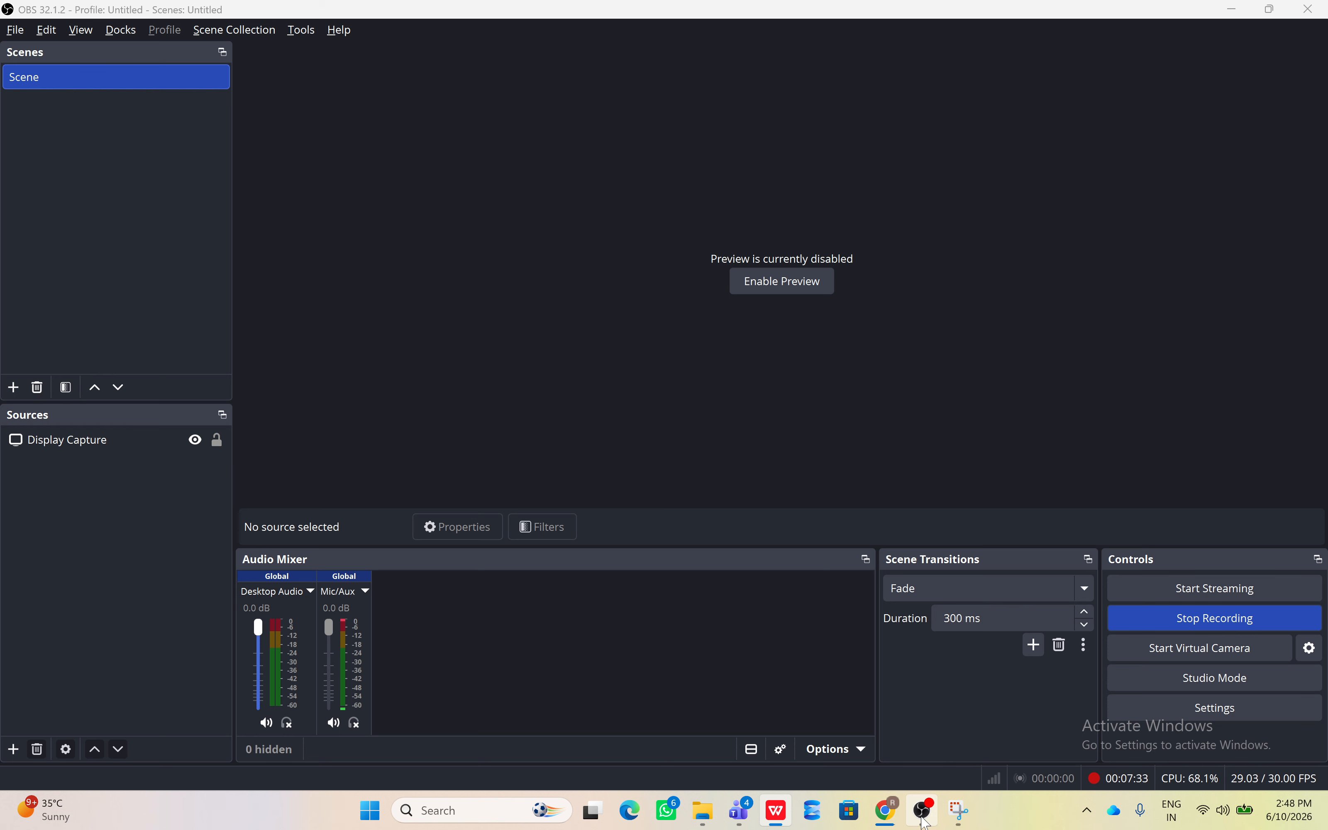